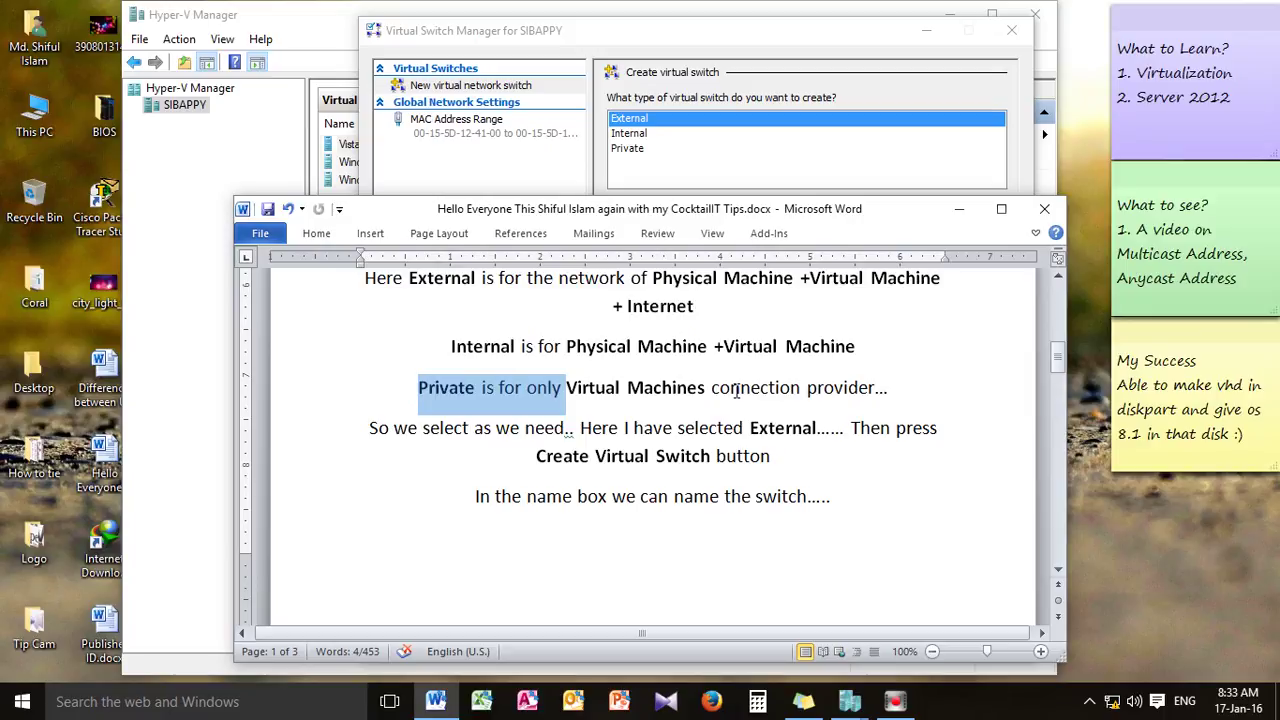
In the Word notes, move the highlight from the Private switch sentence to the one about choosing External
scroll(630, 393, "down", 1)
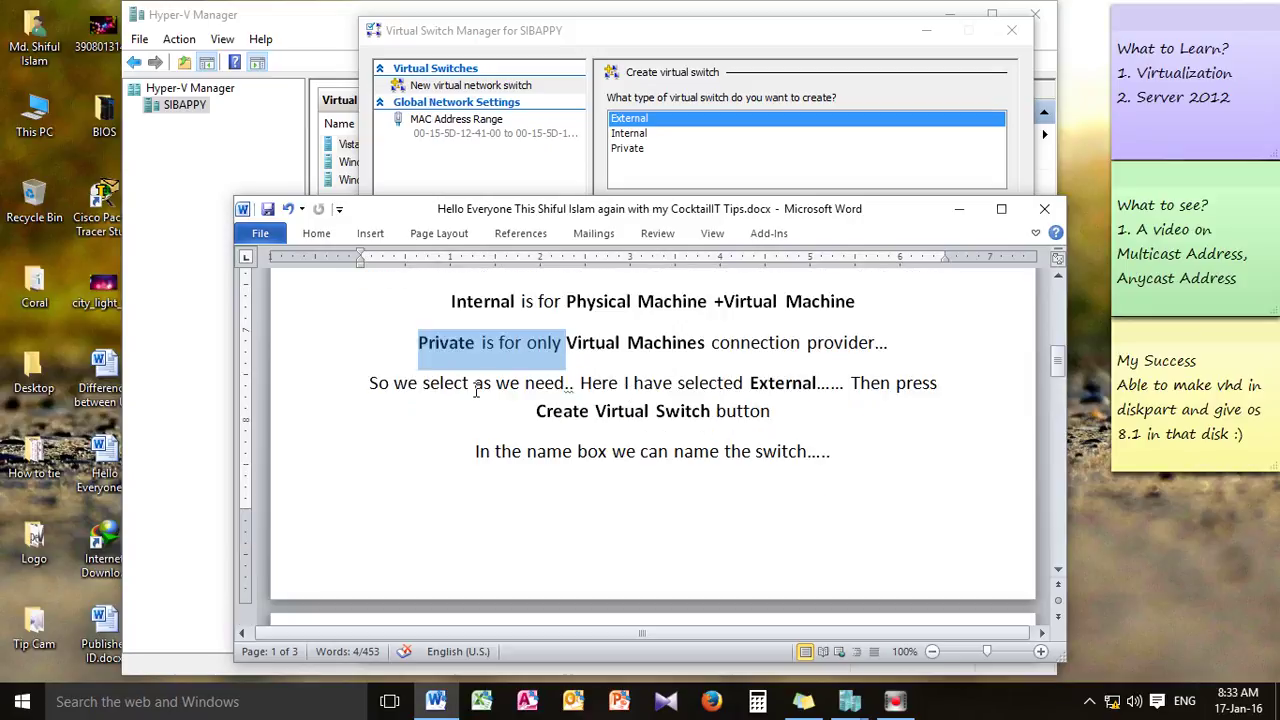
left_click(400, 422)
left_click_drag(618, 380, 883, 426)
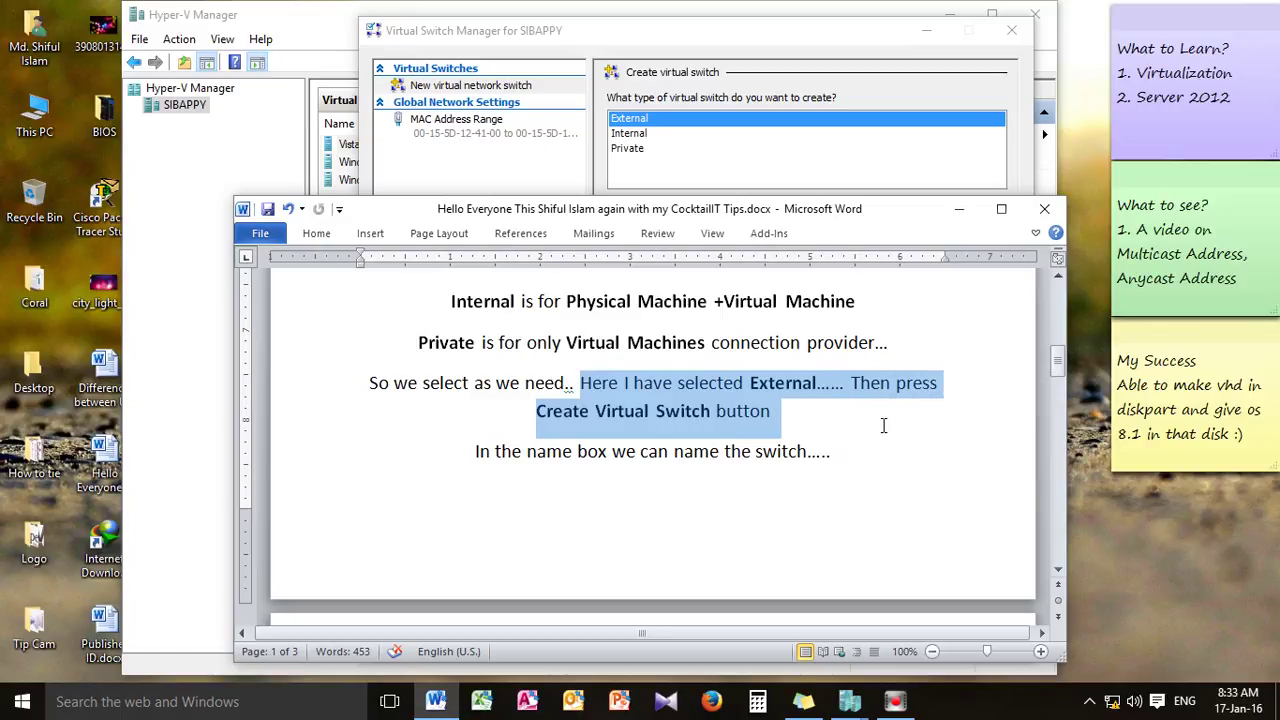
scroll(580, 491, "down", 3)
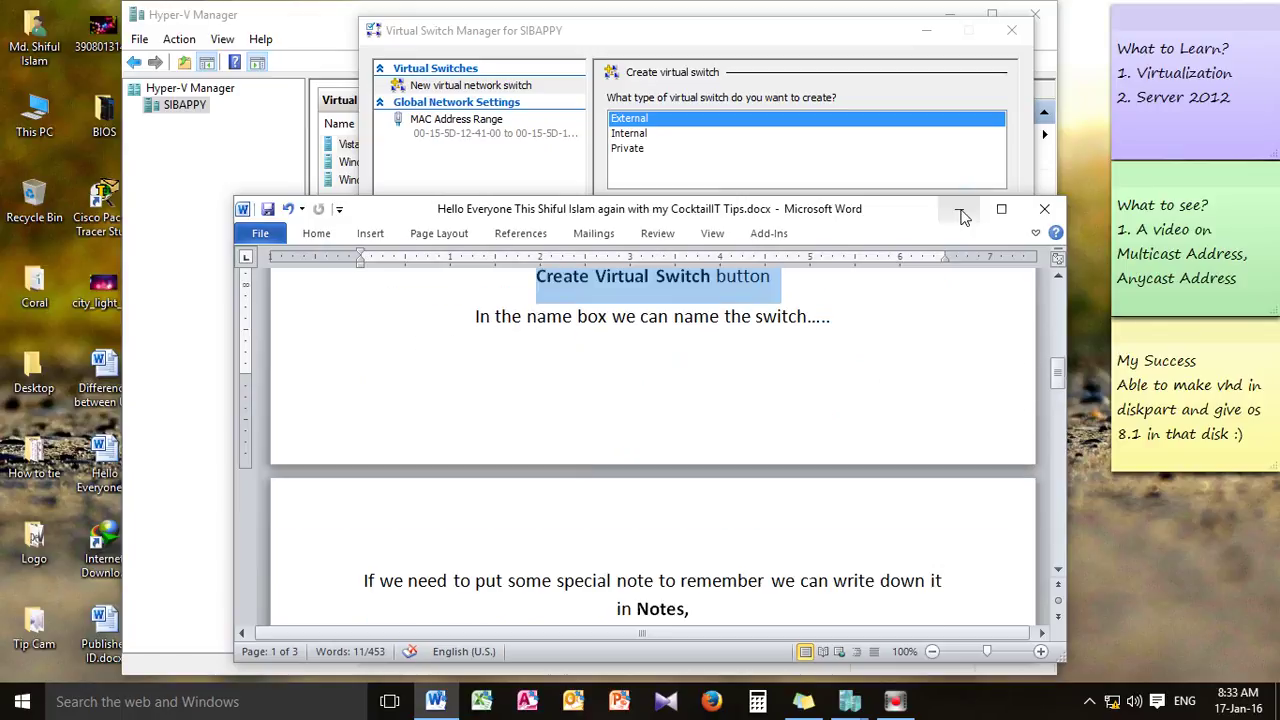
Create a new External virtual switch, select its name field, then scroll further in the Word notes
left_click(960, 214)
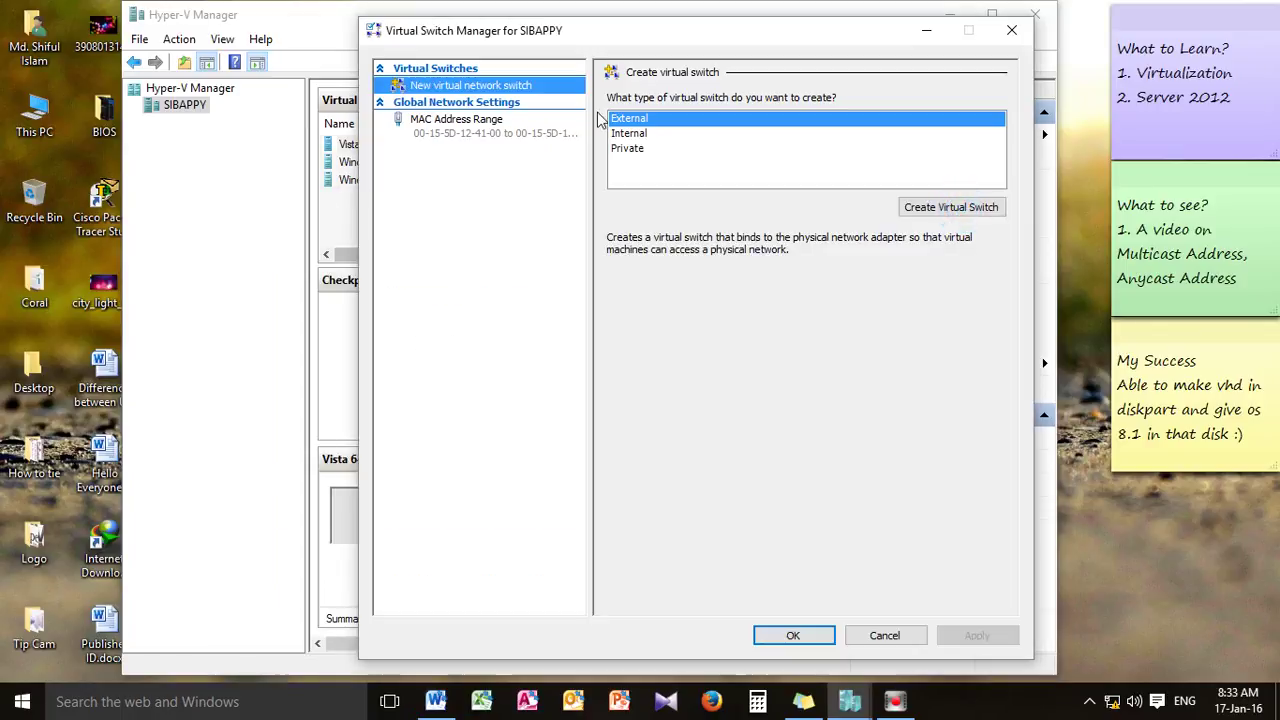
left_click(941, 210)
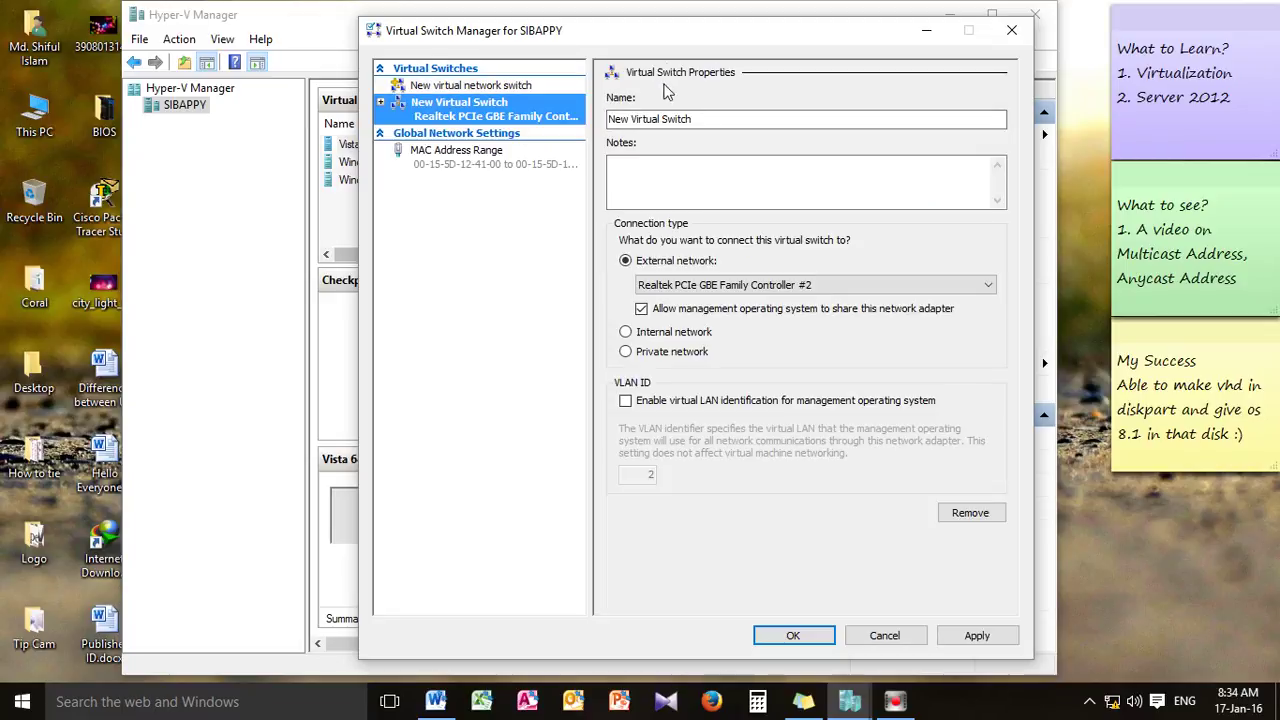
left_click(700, 120)
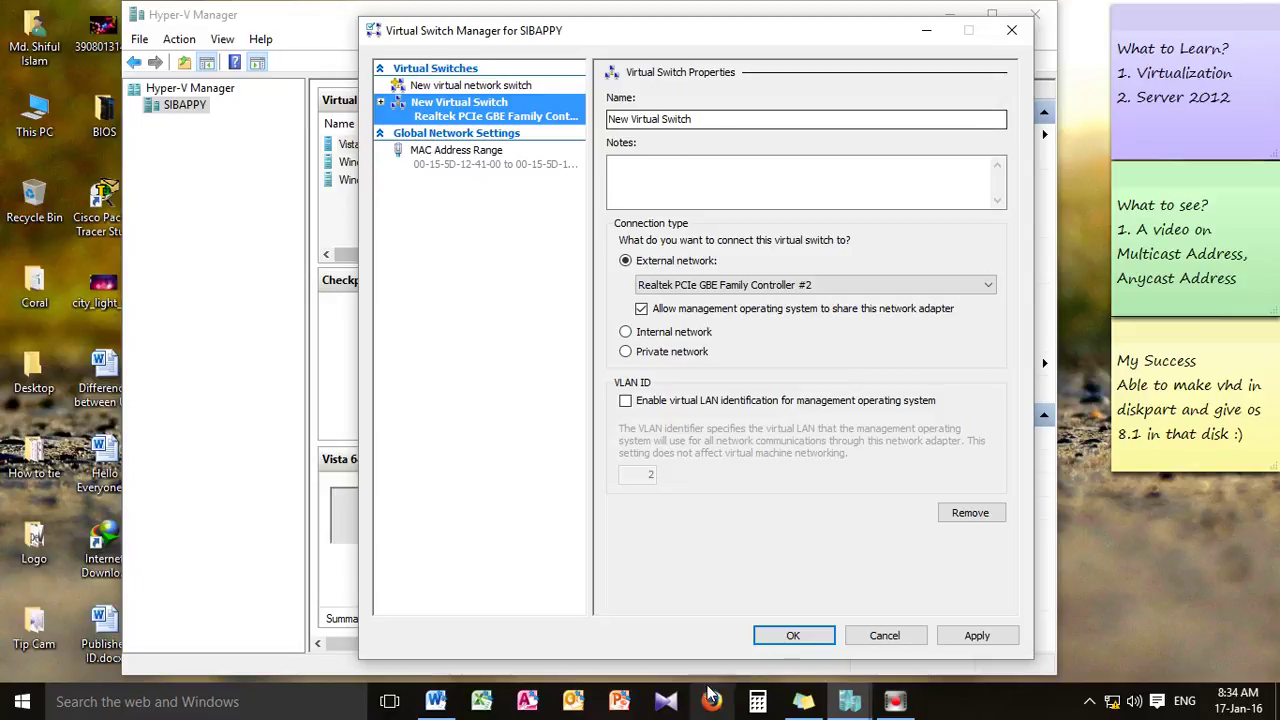
left_click(440, 703)
scroll(636, 488, "down", 3)
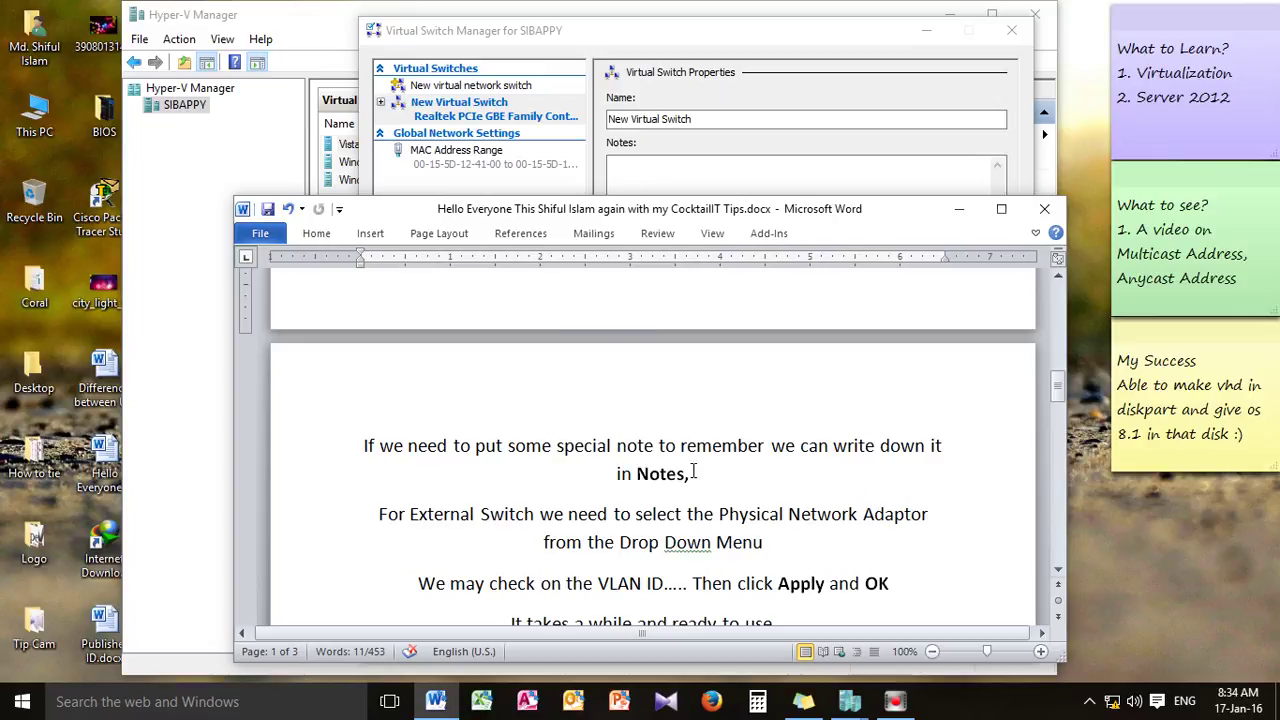
Replace the new switch's default name with 'My Internet Switch'
scroll(694, 471, "down", 1)
left_click(958, 209)
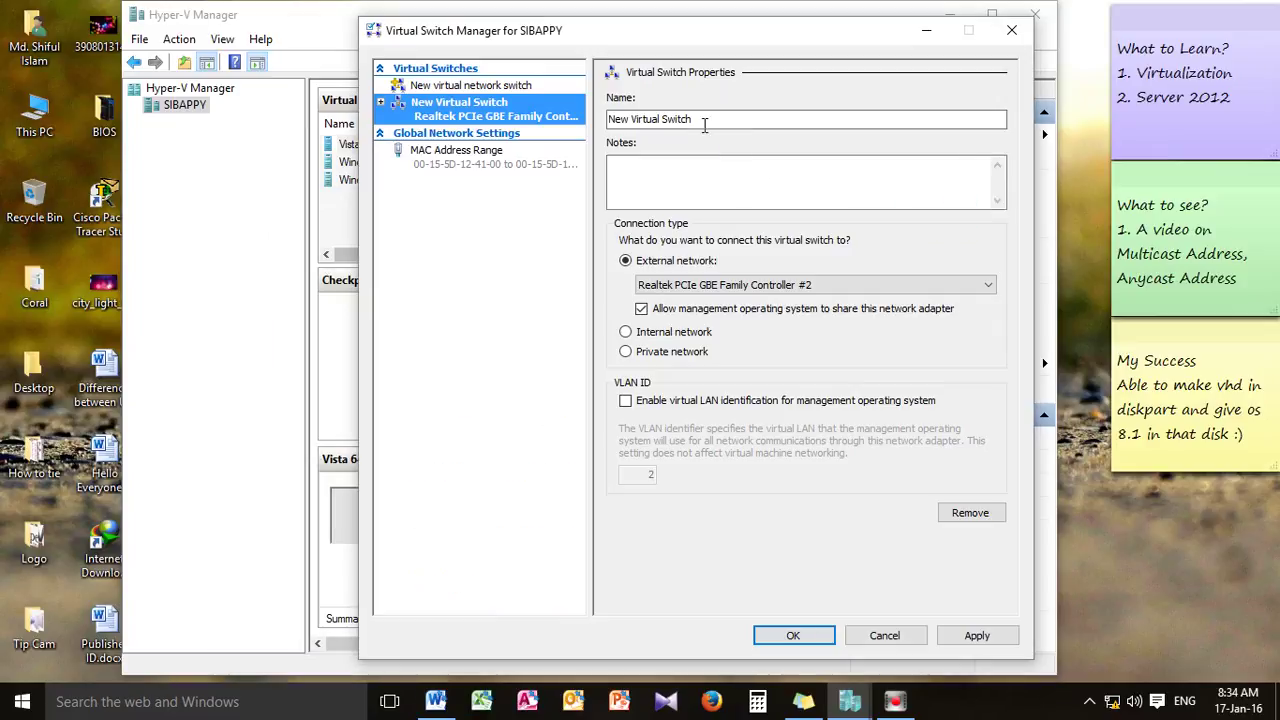
left_click_drag(704, 123, 581, 121)
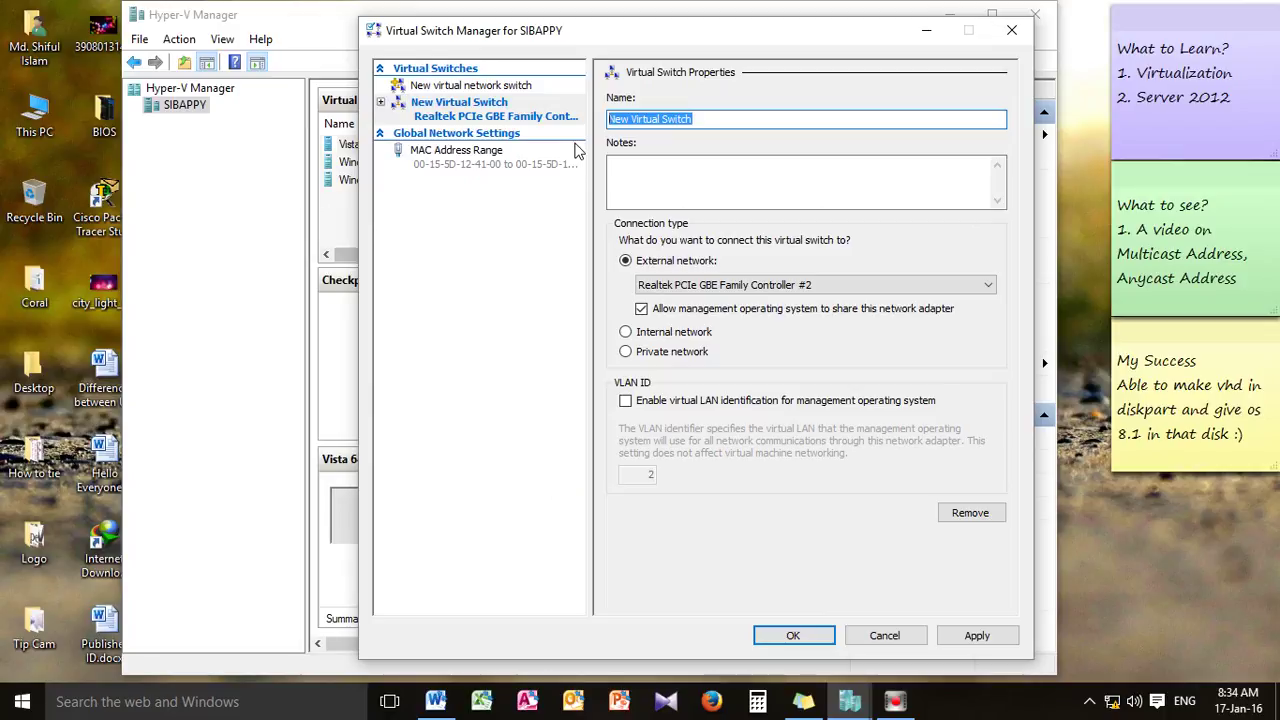
type("My Interne")
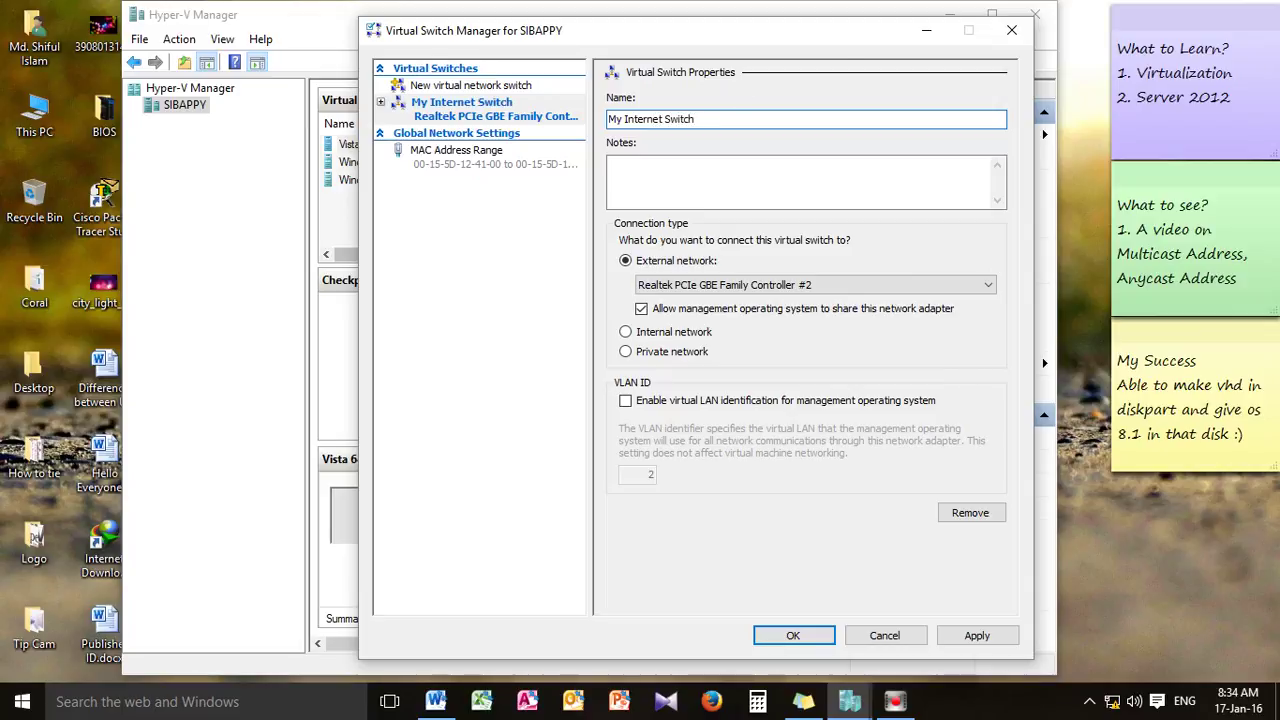
left_click(663, 174)
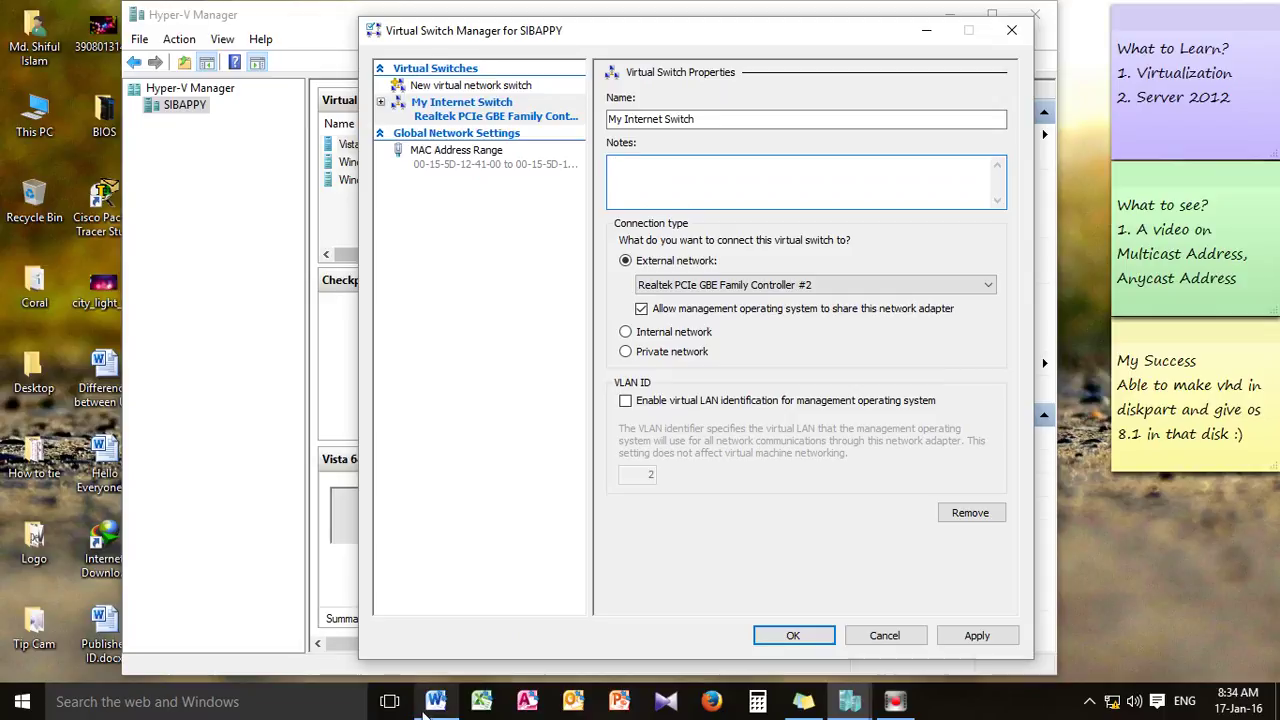
Scroll the Word notes to the section on setting a virtual machine's Network Adaptor
mouse_move(428, 707)
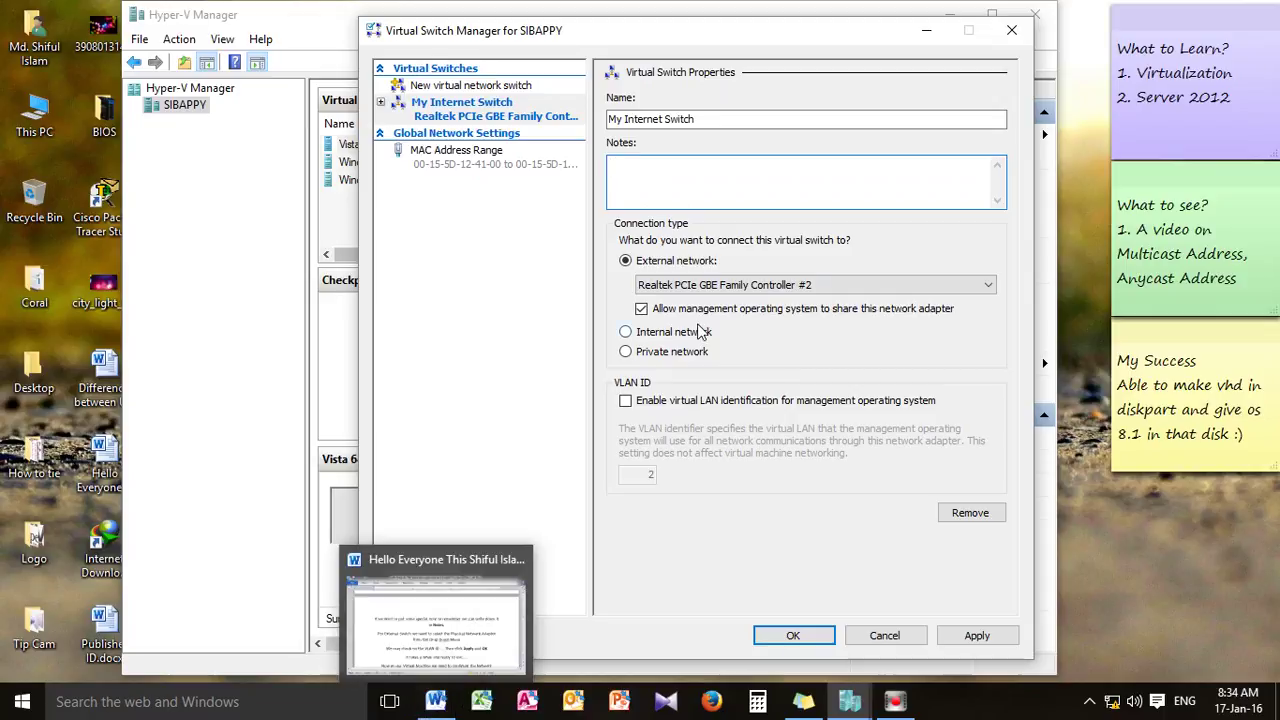
left_click(438, 704)
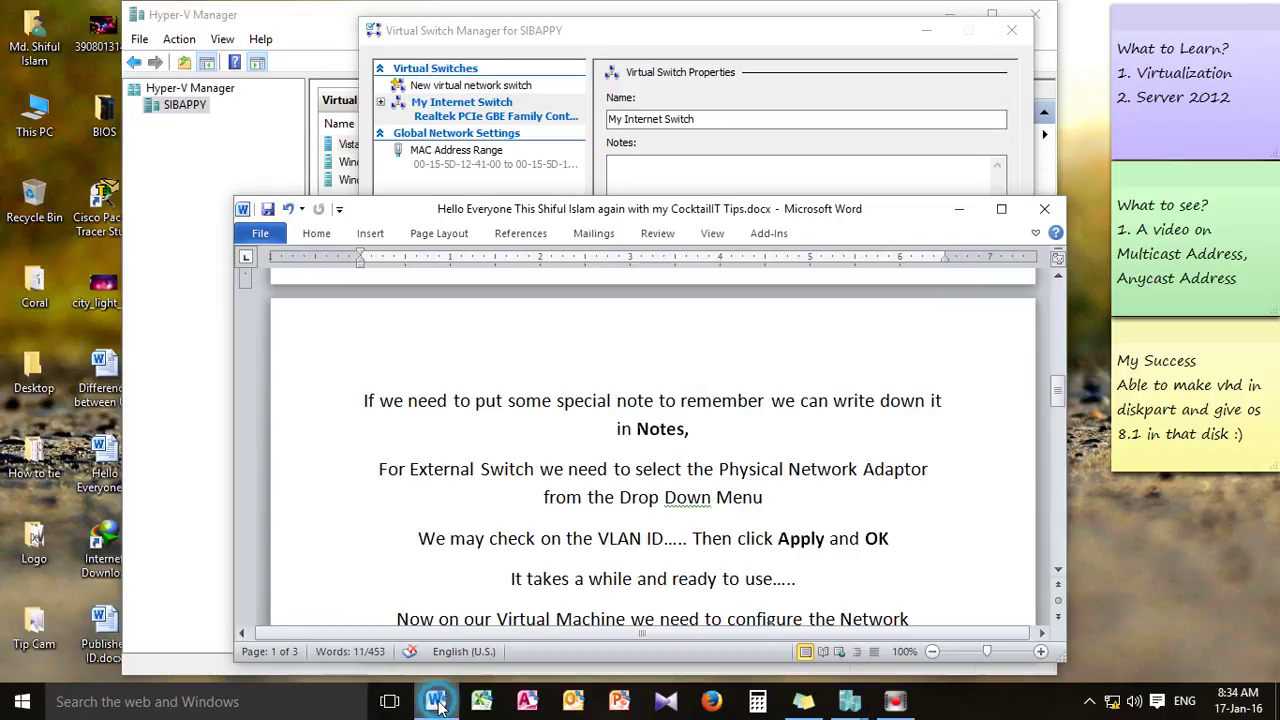
scroll(706, 440, "down", 2)
scroll(706, 448, "down", 2)
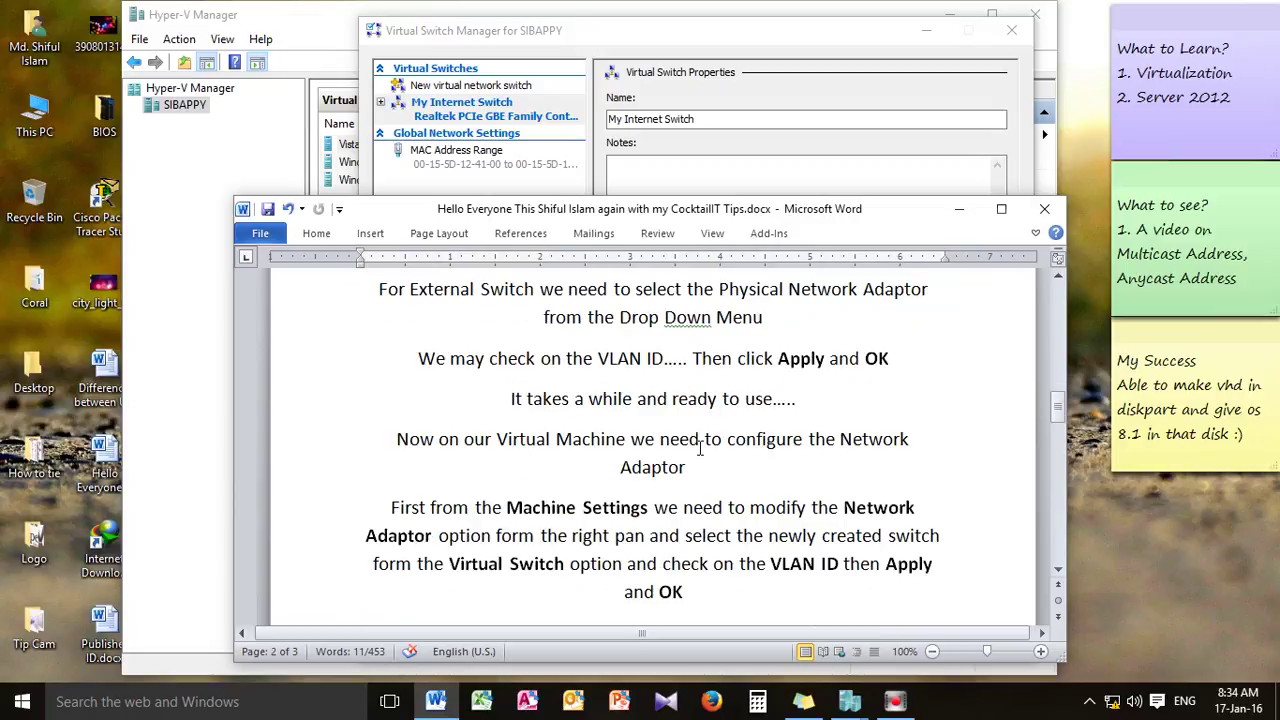
scroll(700, 448, "up", 2)
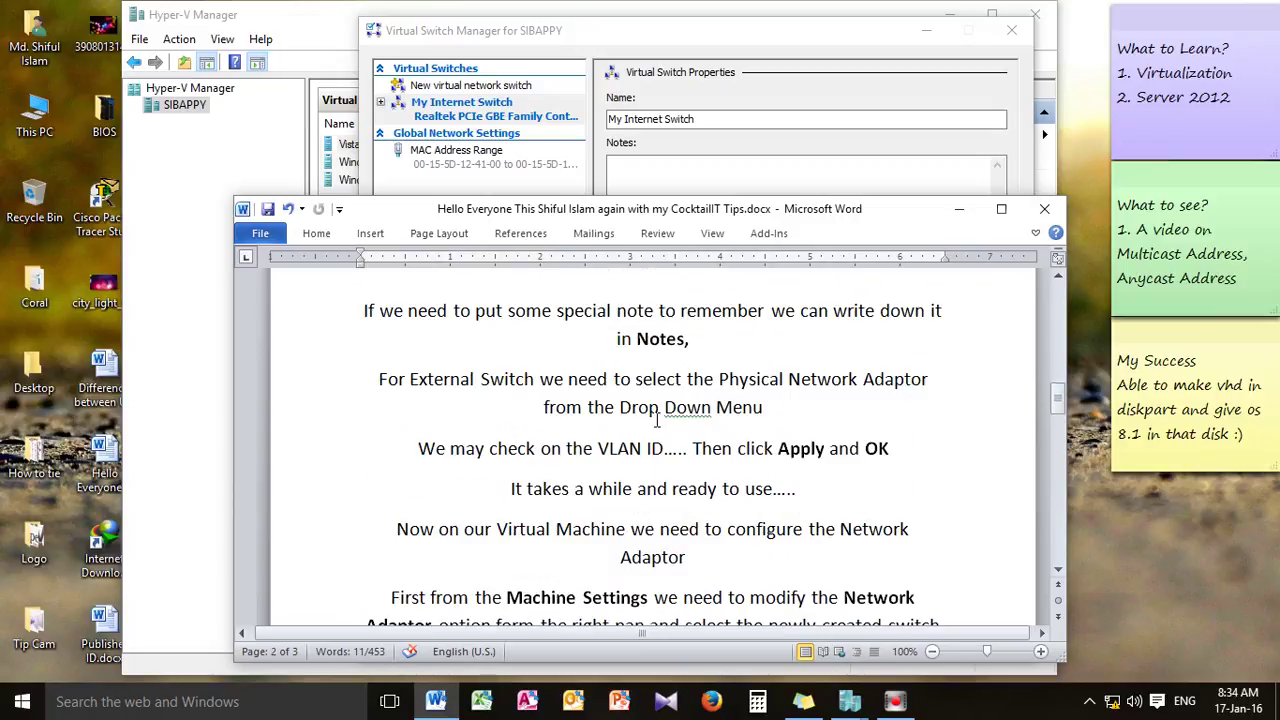
Bind My Internet Switch to the Realtek physical adapter
left_click(958, 208)
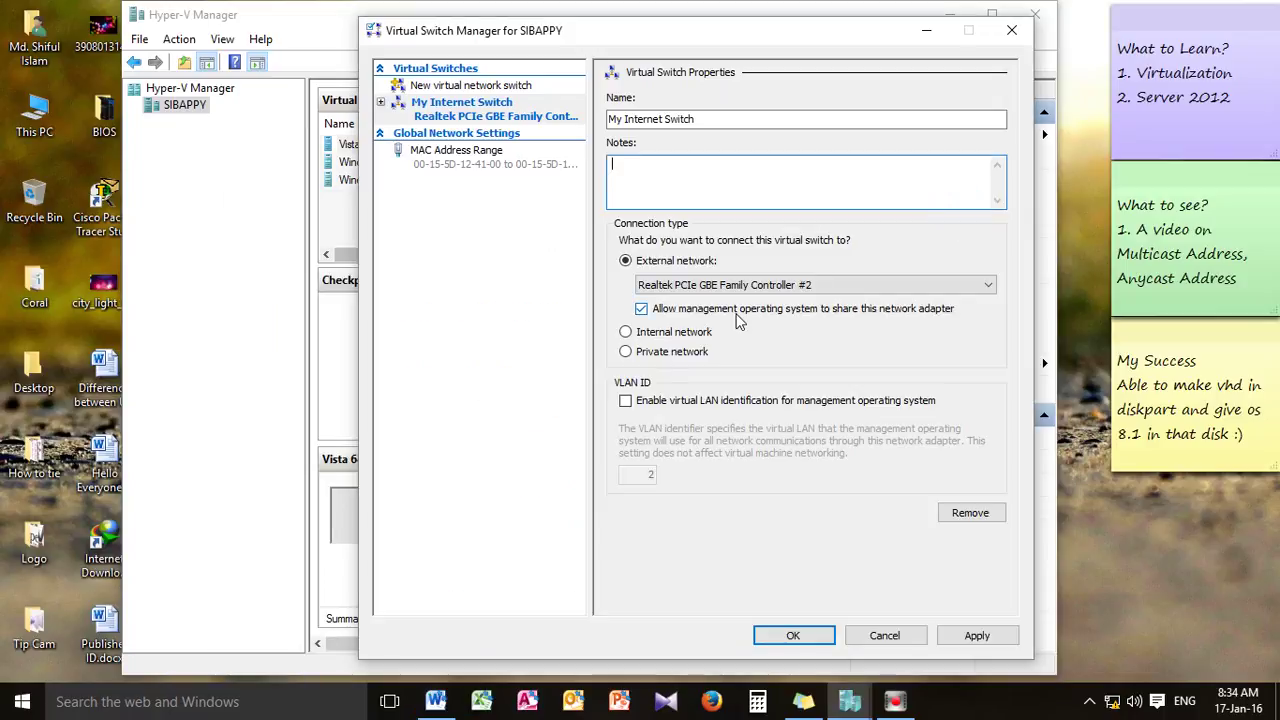
left_click(976, 286)
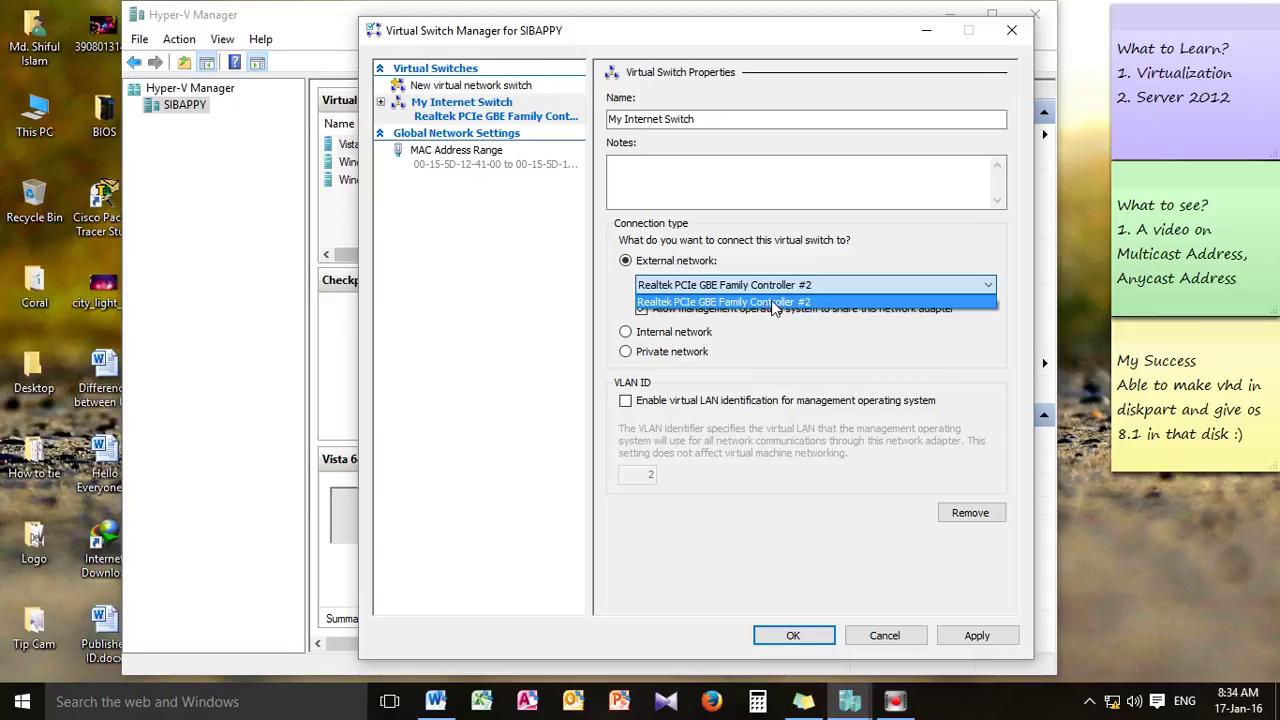
left_click(760, 302)
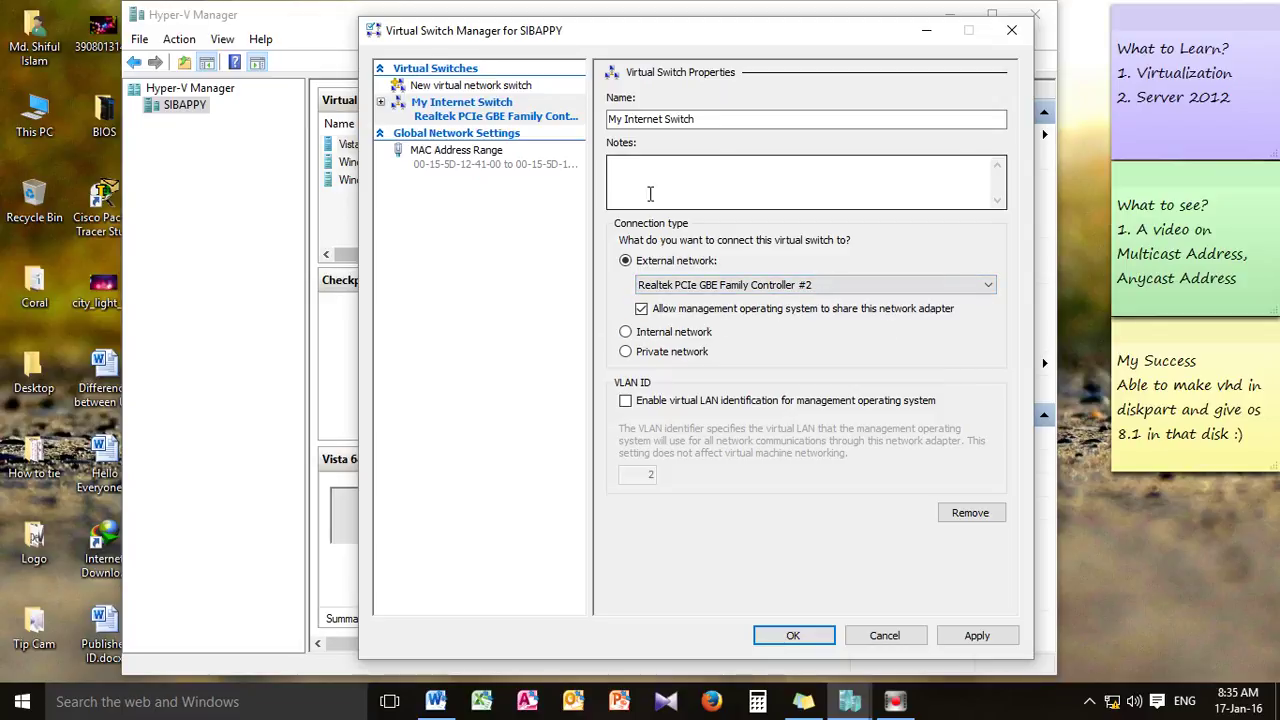
Try Internal and Private, keep External network, and enable virtual LAN identification
left_click(640, 332)
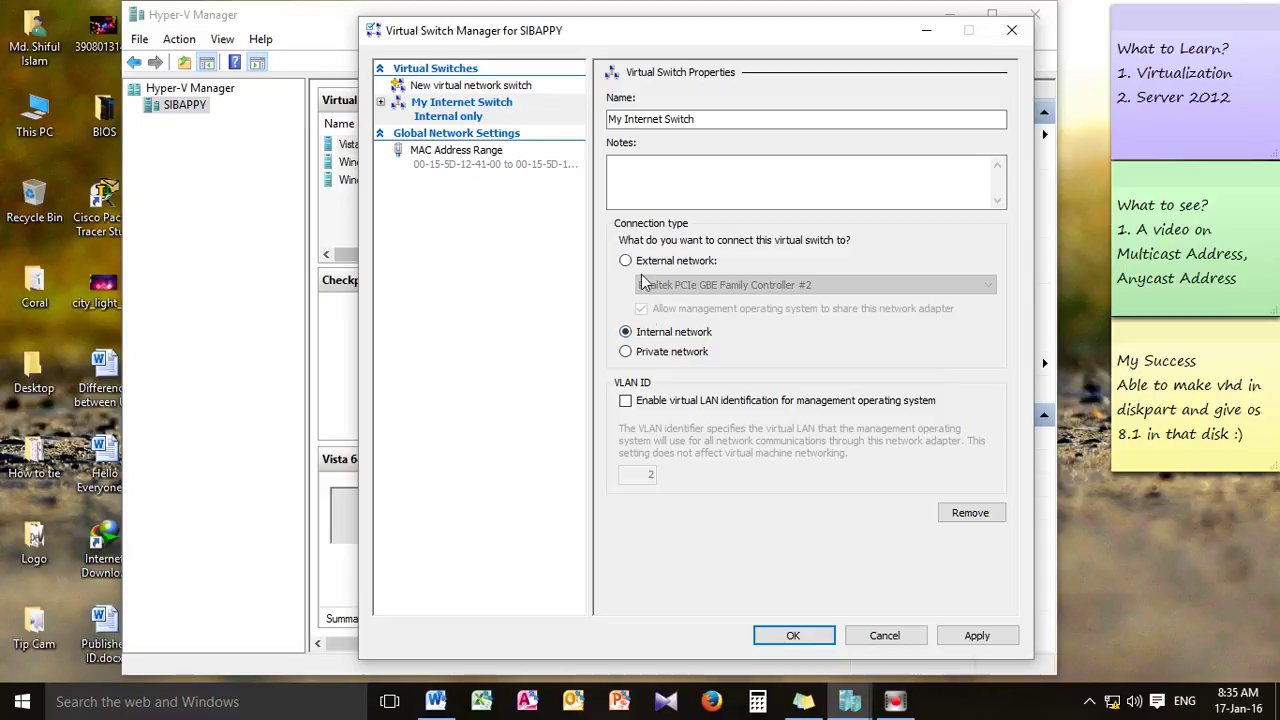
left_click(625, 353)
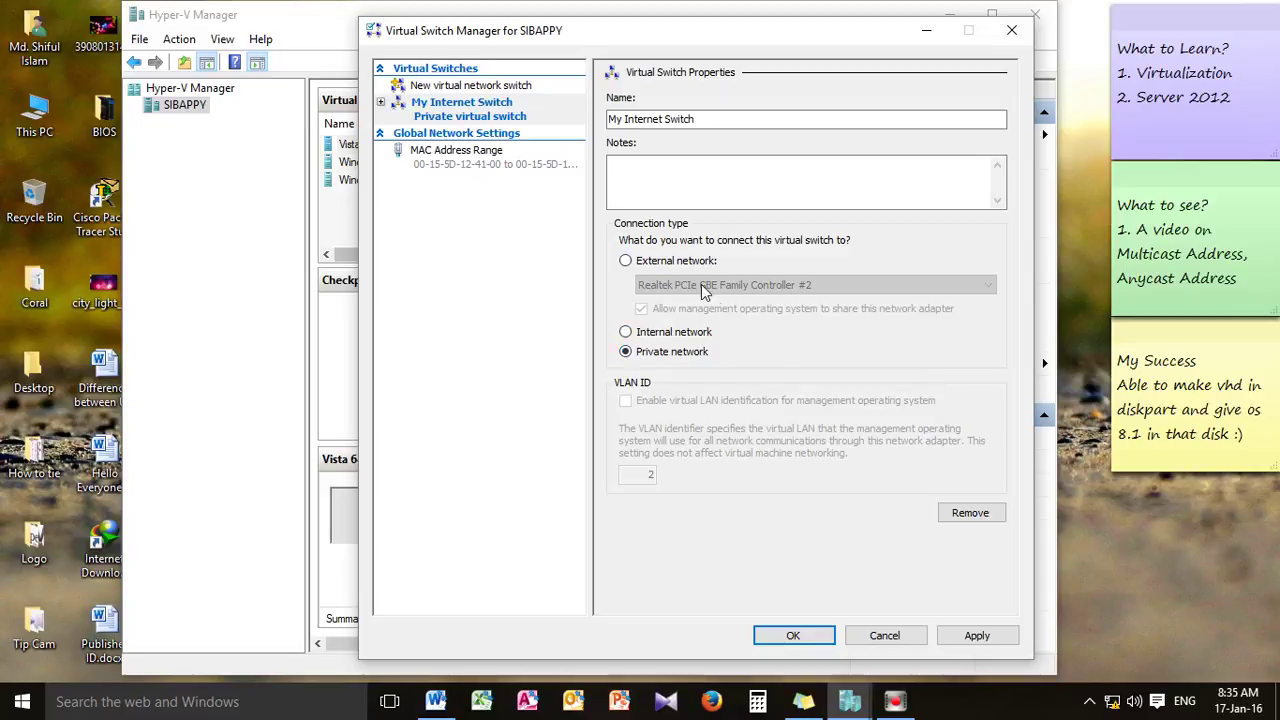
left_click(625, 332)
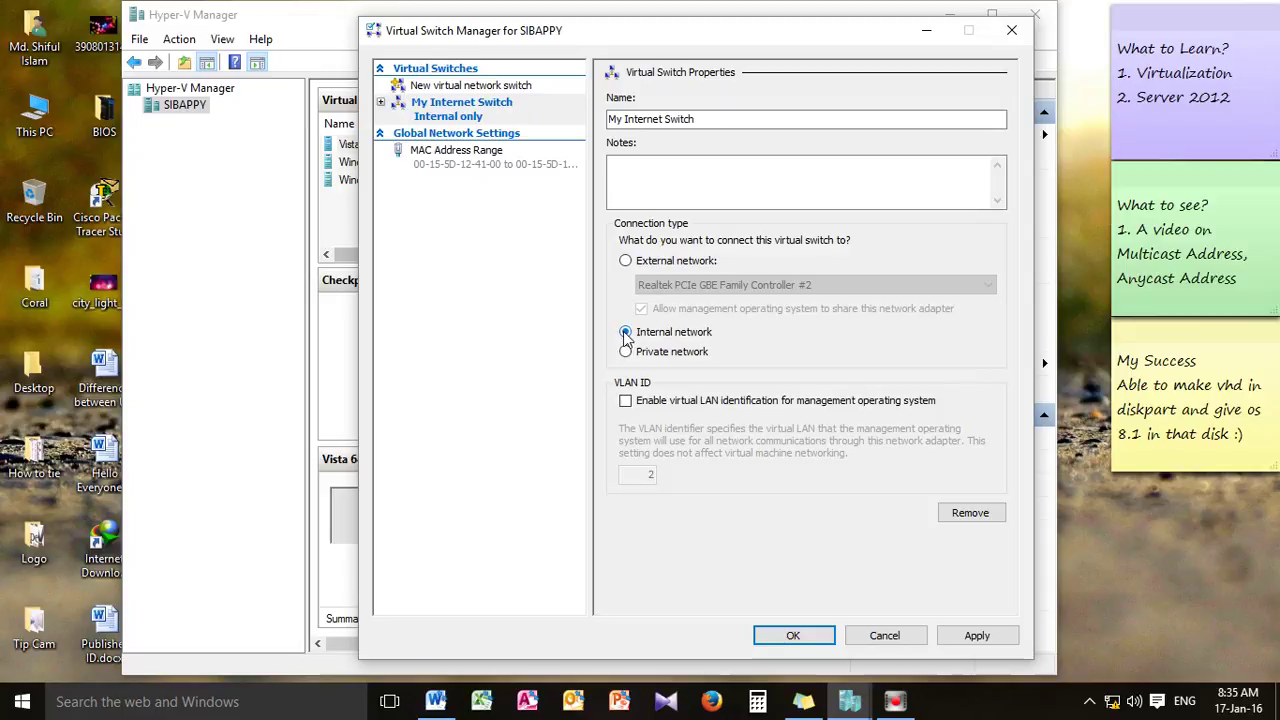
left_click(625, 261)
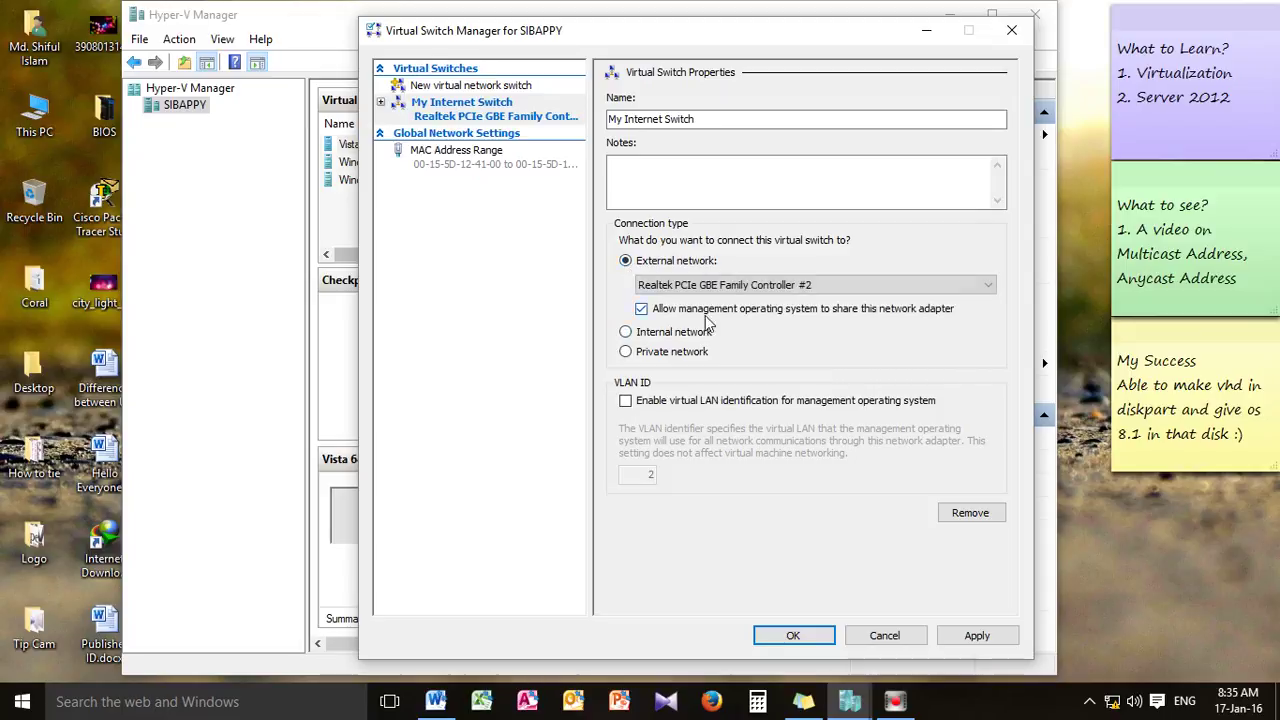
left_click(625, 401)
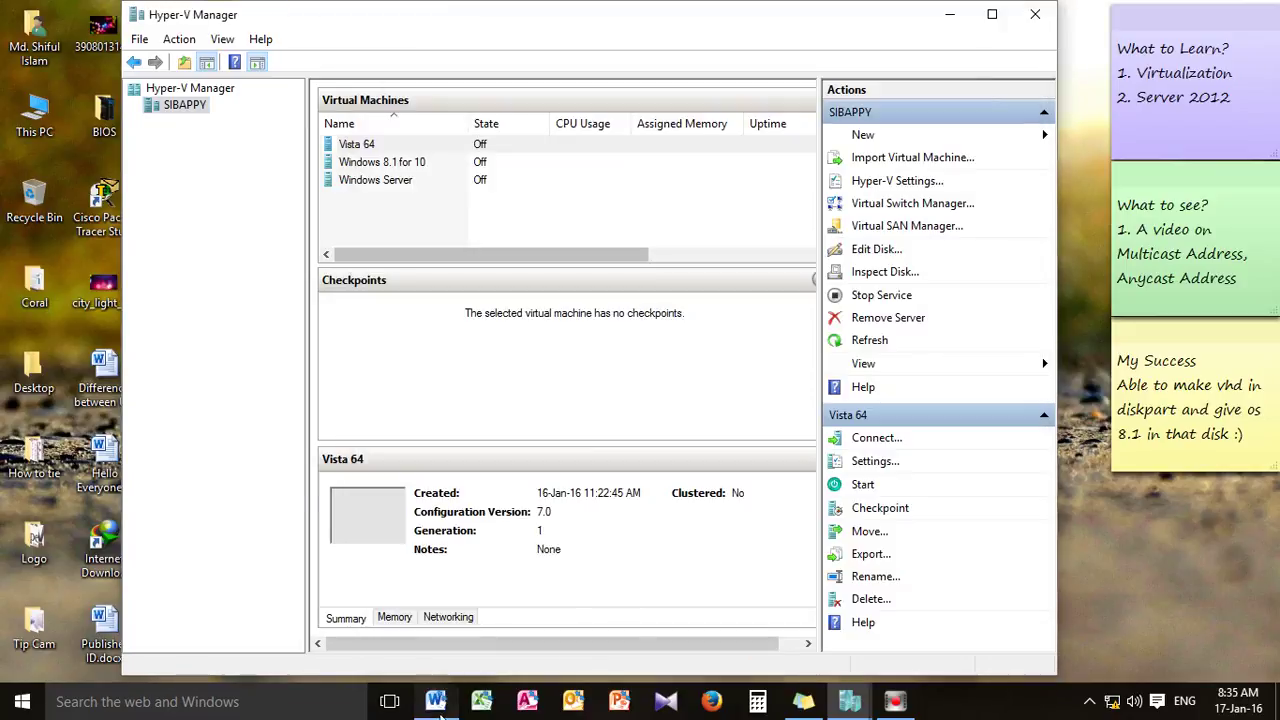
Highlight the notes' sentence about configuring the VM's network adaptor
left_click(435, 701)
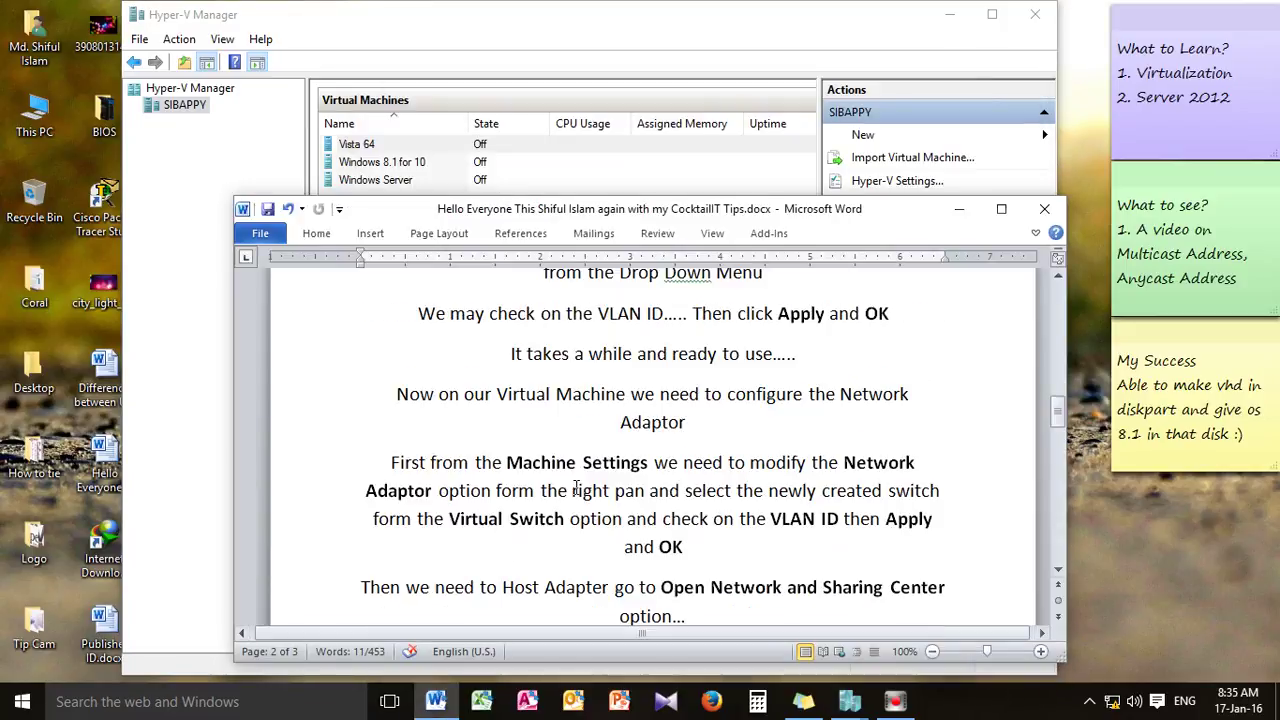
left_click_drag(397, 394, 838, 394)
left_click(773, 318)
left_click_drag(738, 316, 812, 370)
left_click(923, 420)
left_click_drag(397, 394, 606, 427)
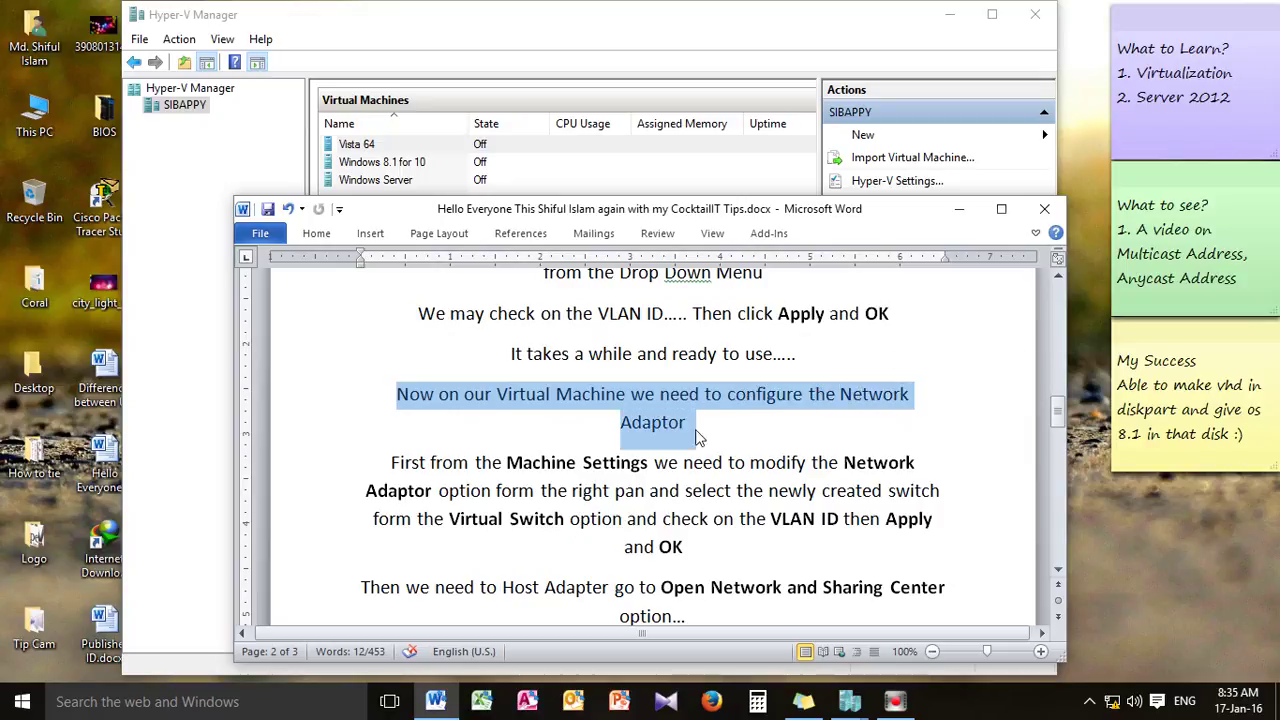
Apply My Internet Switch's settings, accept the network disruption warning, and close with OK
left_click(959, 209)
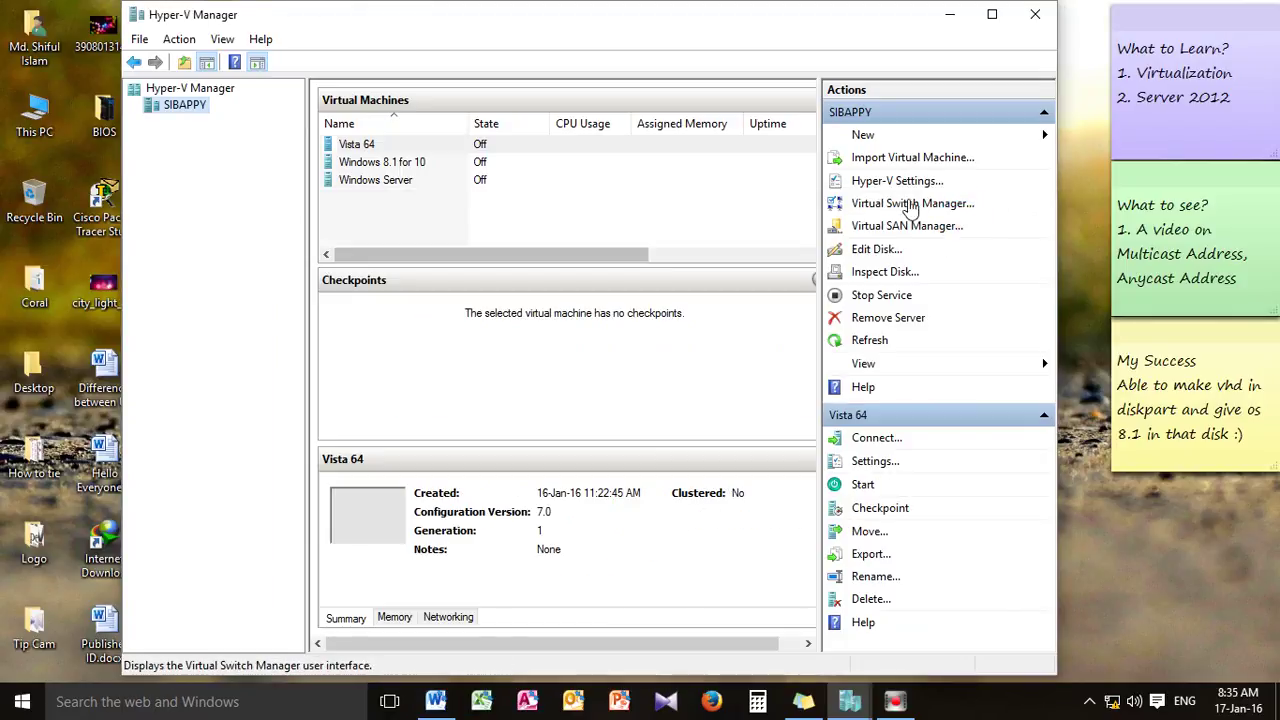
mouse_move(850, 701)
left_click(935, 640)
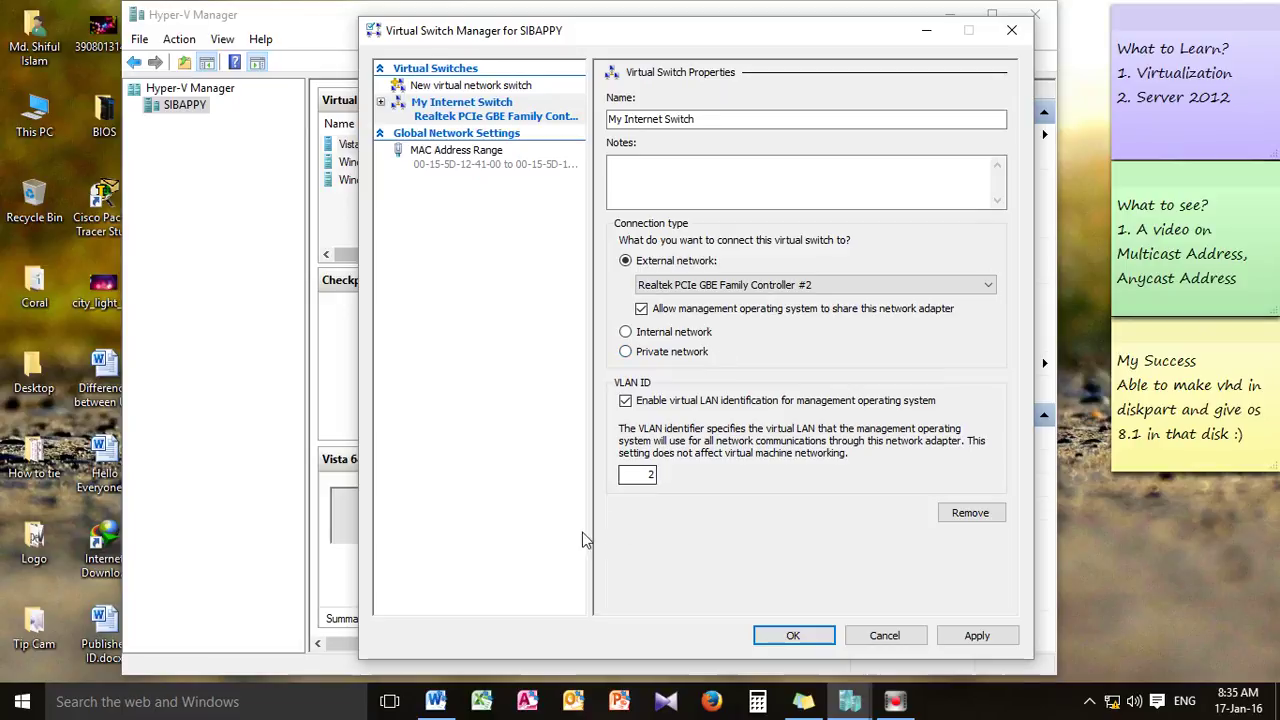
left_click(972, 636)
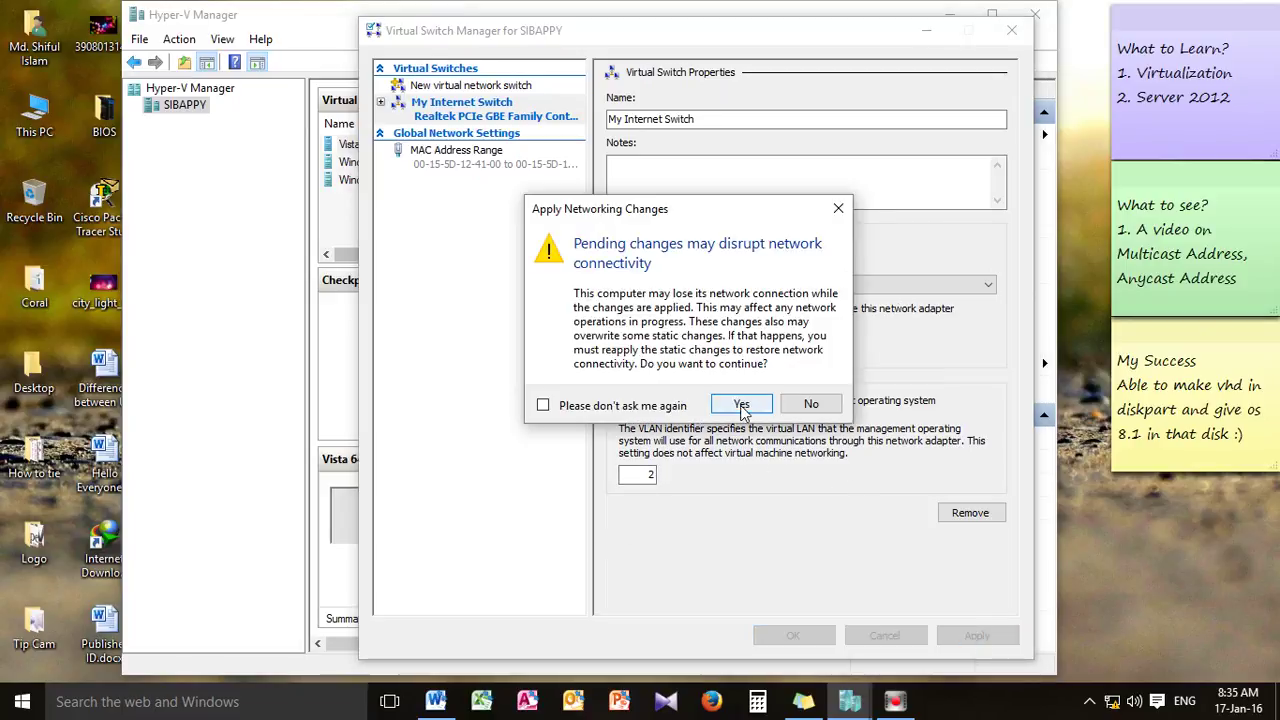
left_click(741, 406)
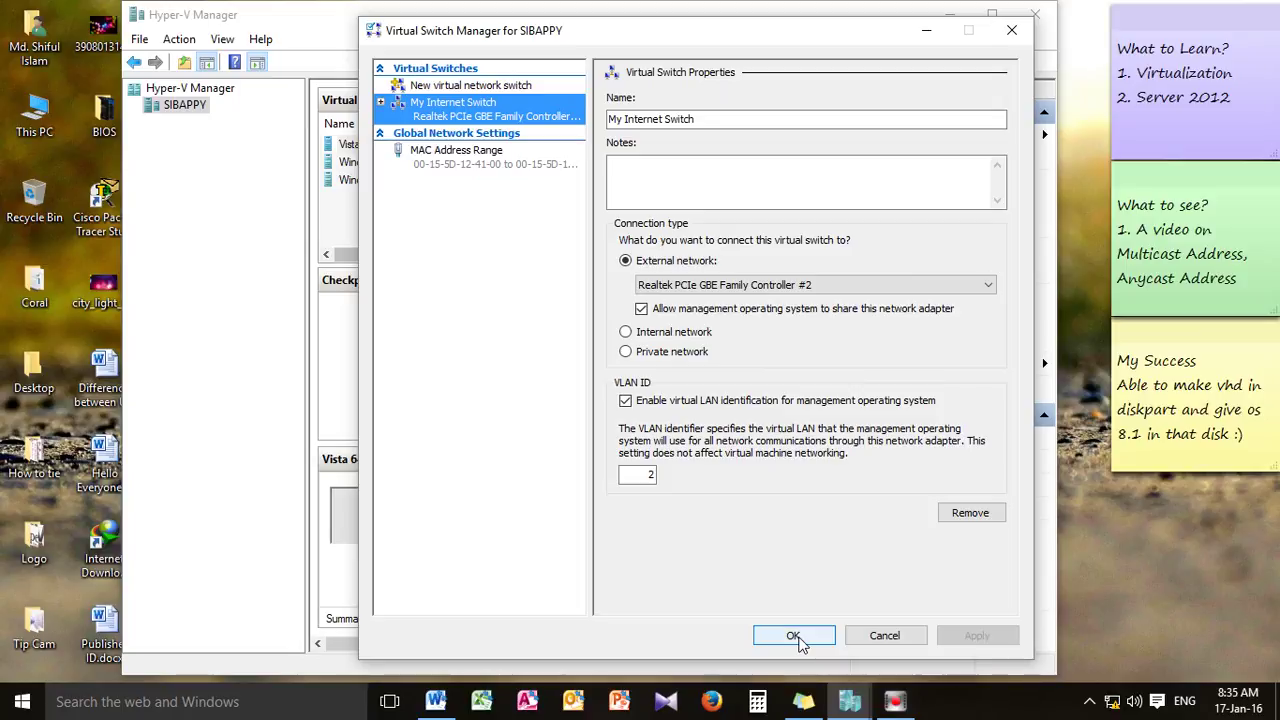
left_click(794, 636)
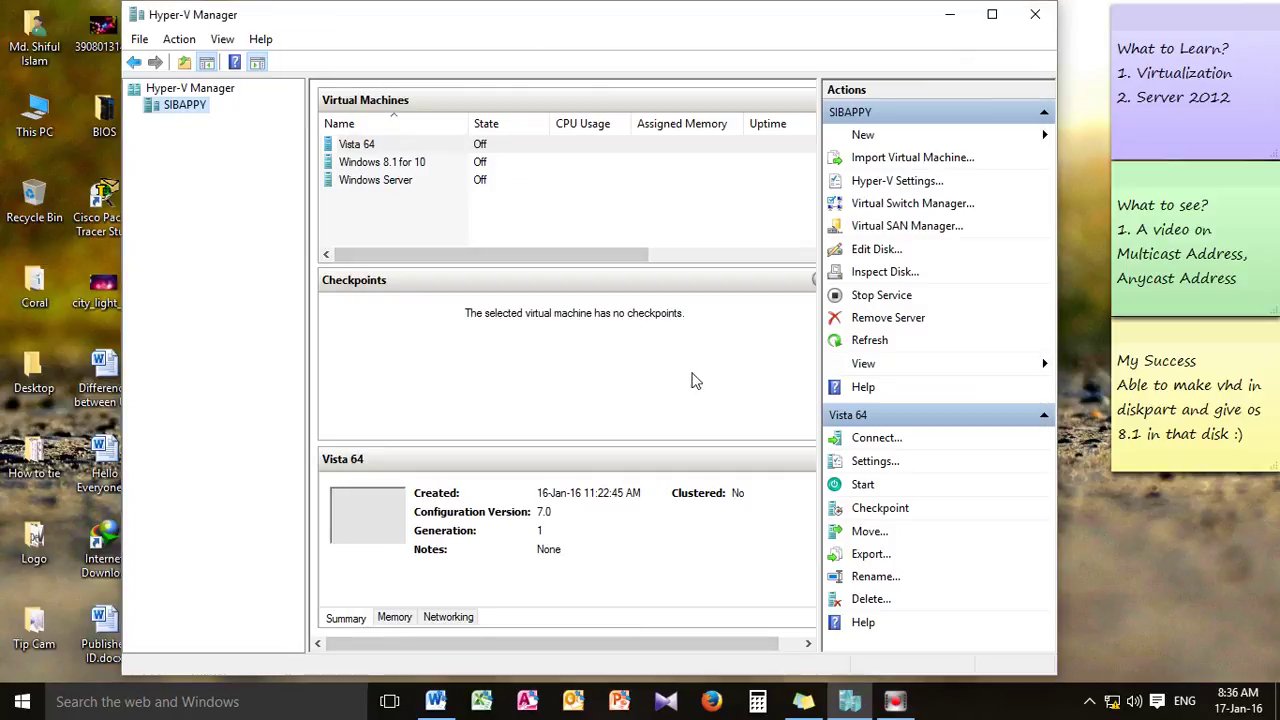
Highlight the 'First from the Machine Settings…' paragraph on modifying the network adapter
left_click(435, 701)
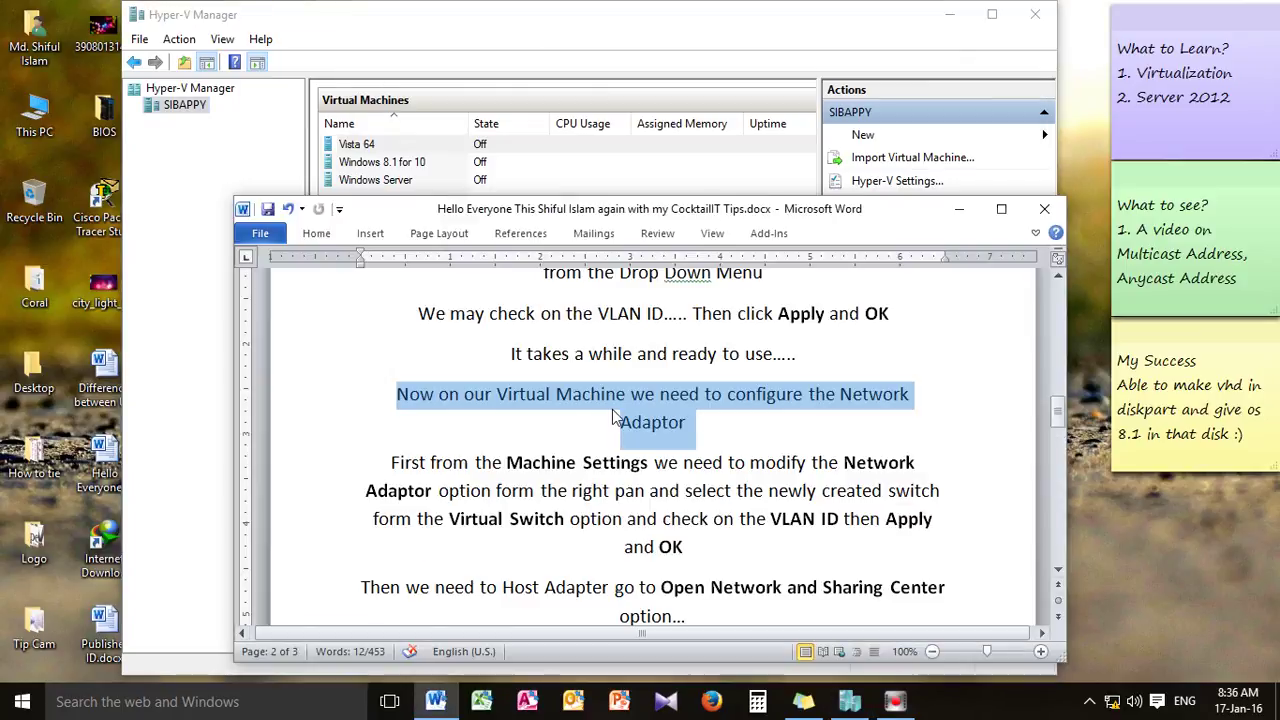
scroll(753, 396, "down", 1)
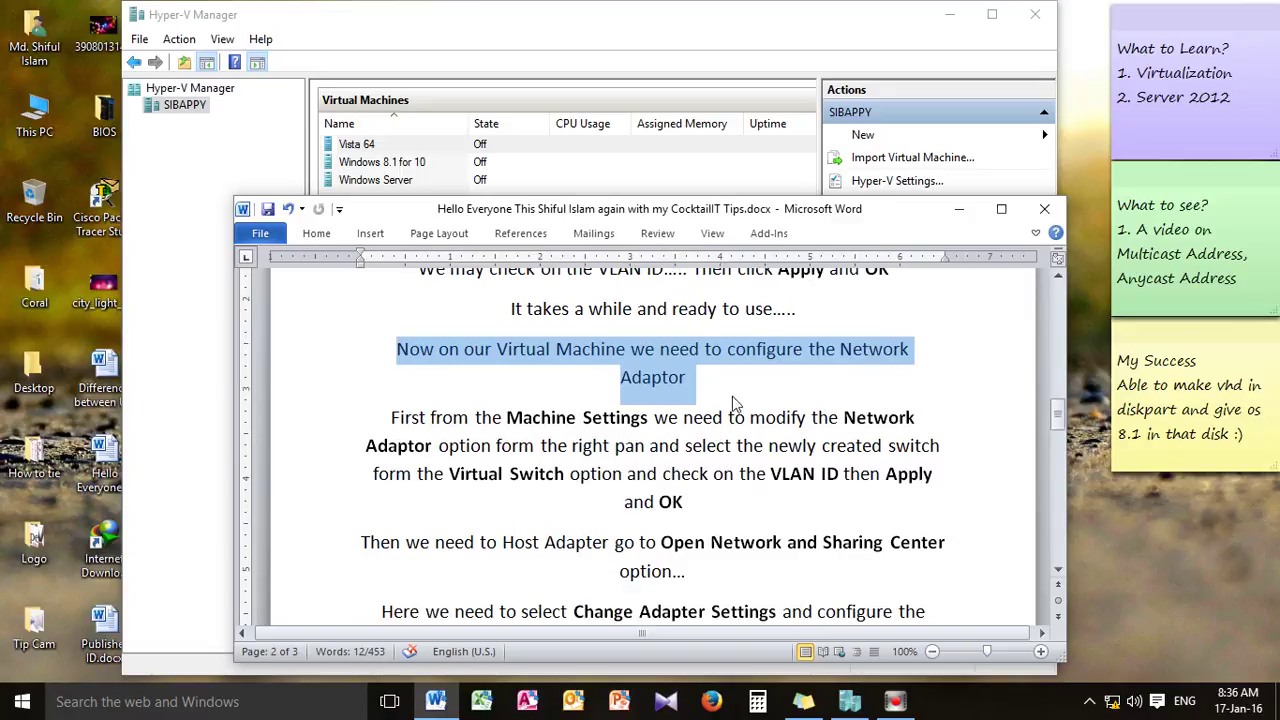
left_click_drag(392, 417, 943, 512)
scroll(943, 512, "down", 2)
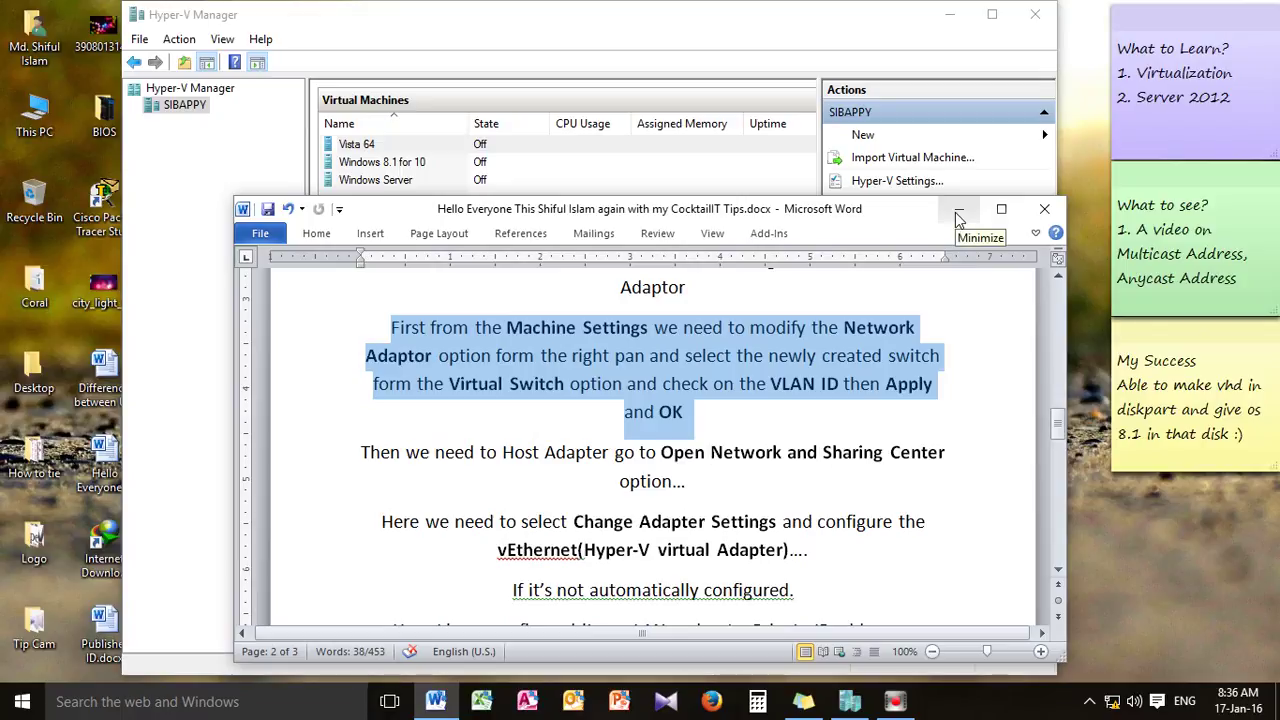
Open settings for the Windows 8.1 for 10 virtual machine
left_click(958, 214)
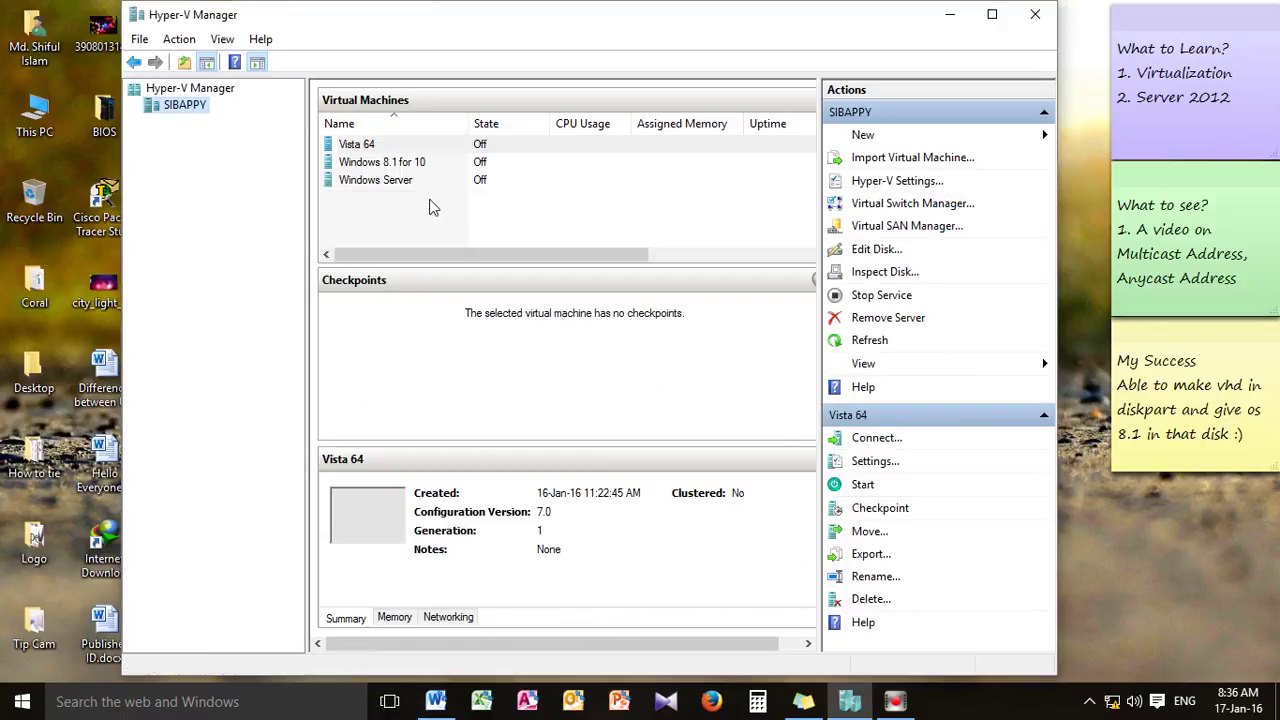
left_click(375, 163)
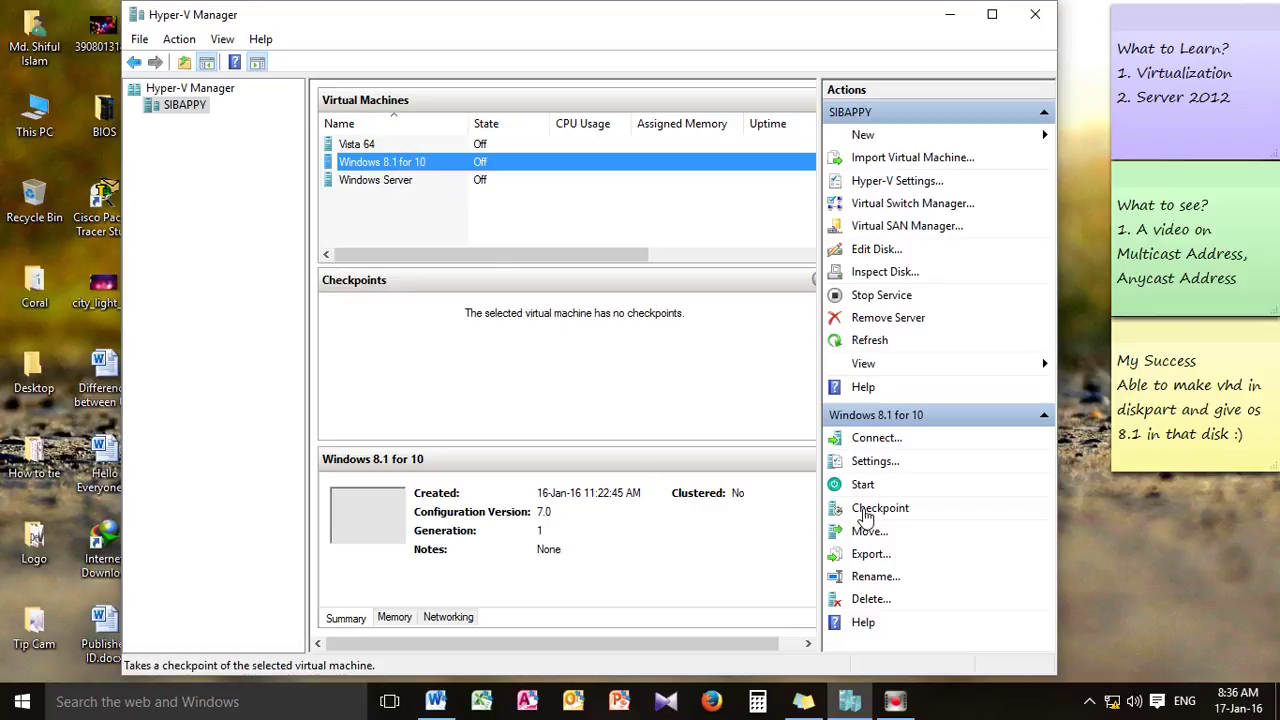
left_click(875, 465)
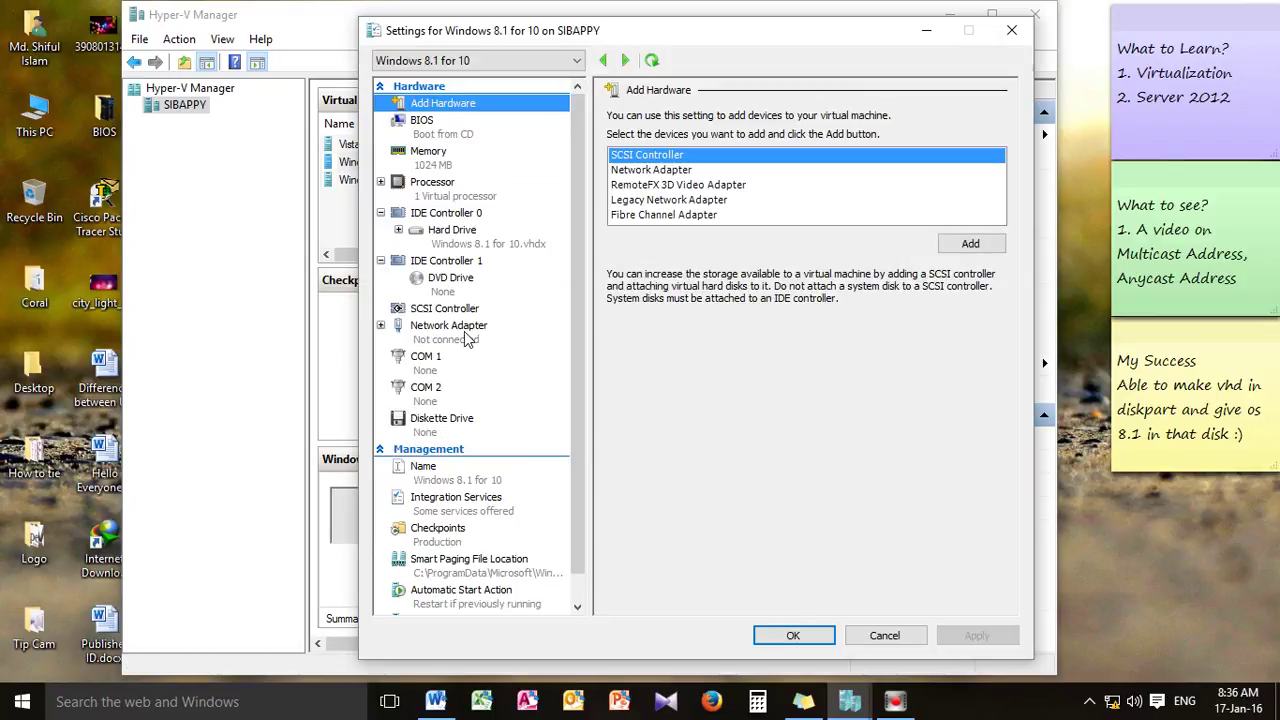
Connect the VM's network adapter to My Internet Switch with virtual LAN identification enabled
left_click(436, 701)
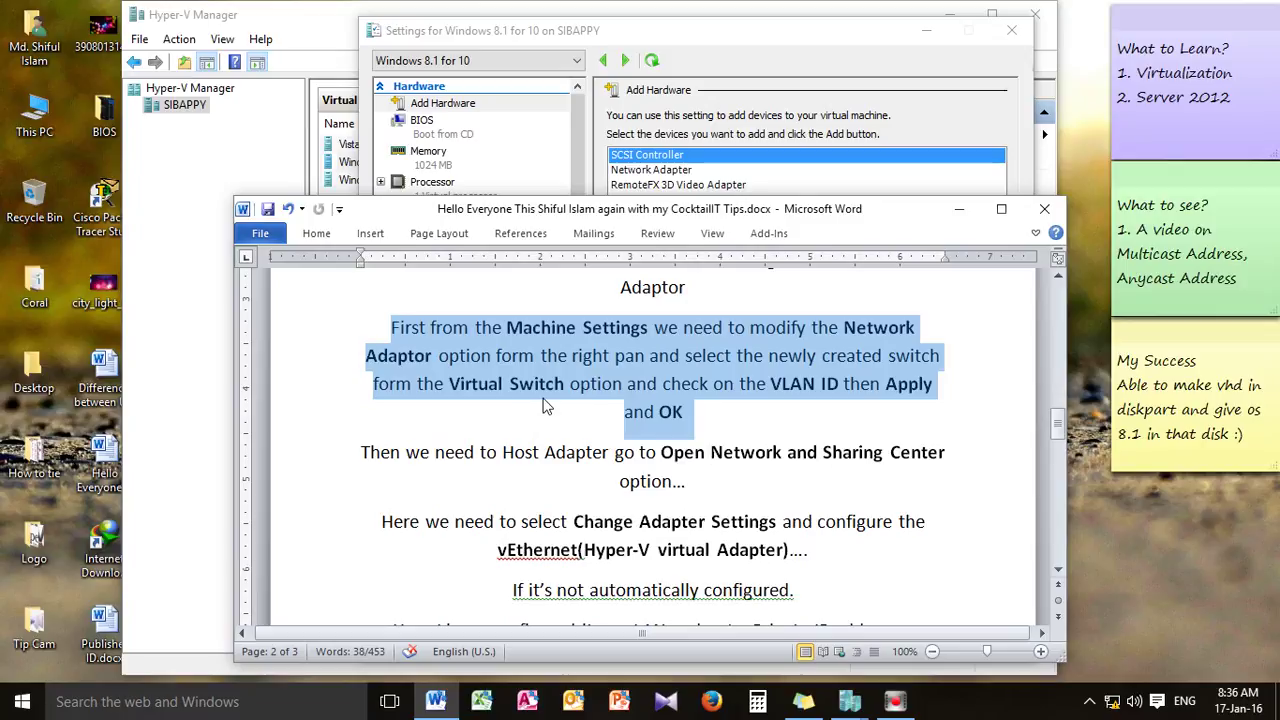
left_click(958, 208)
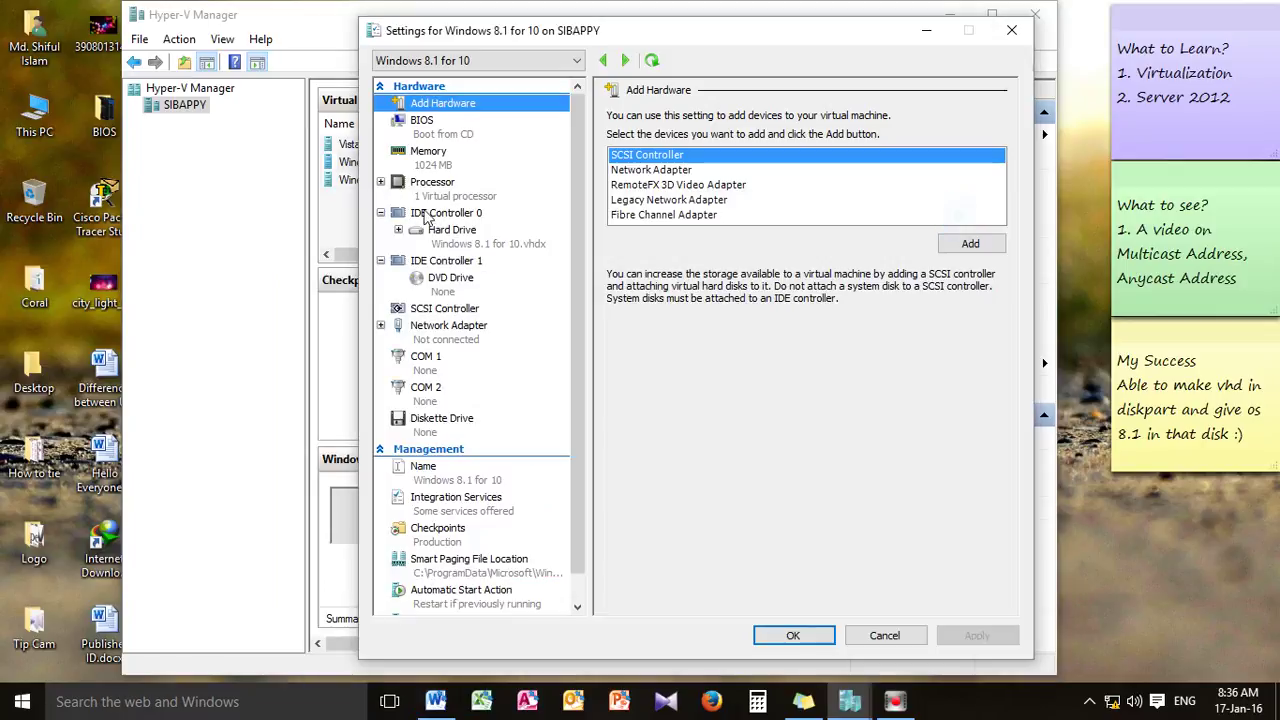
left_click(436, 335)
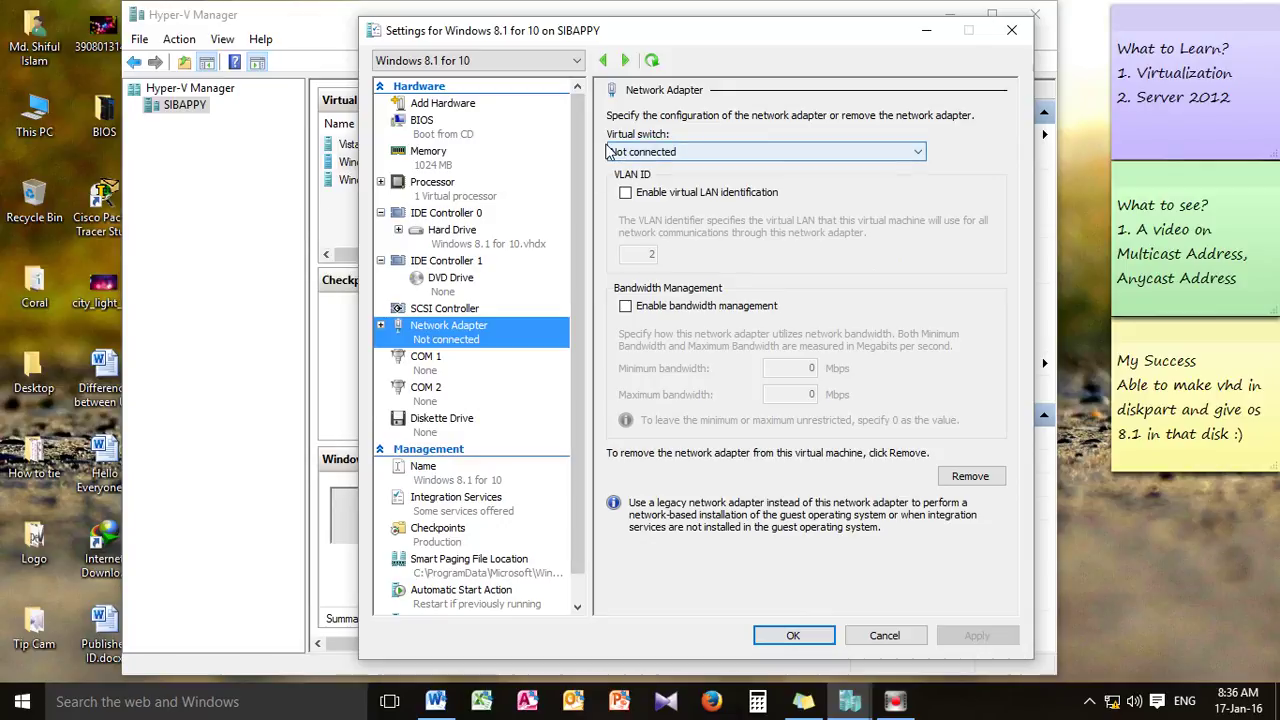
left_click(915, 155)
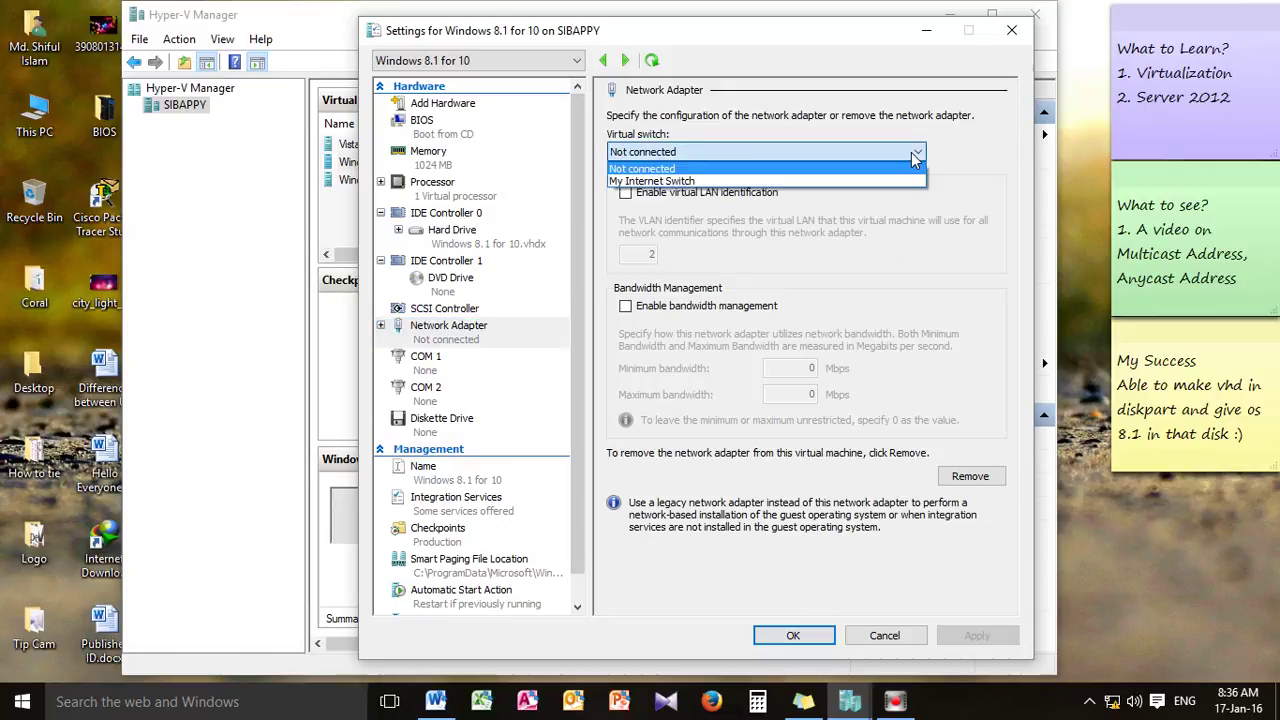
left_click(695, 183)
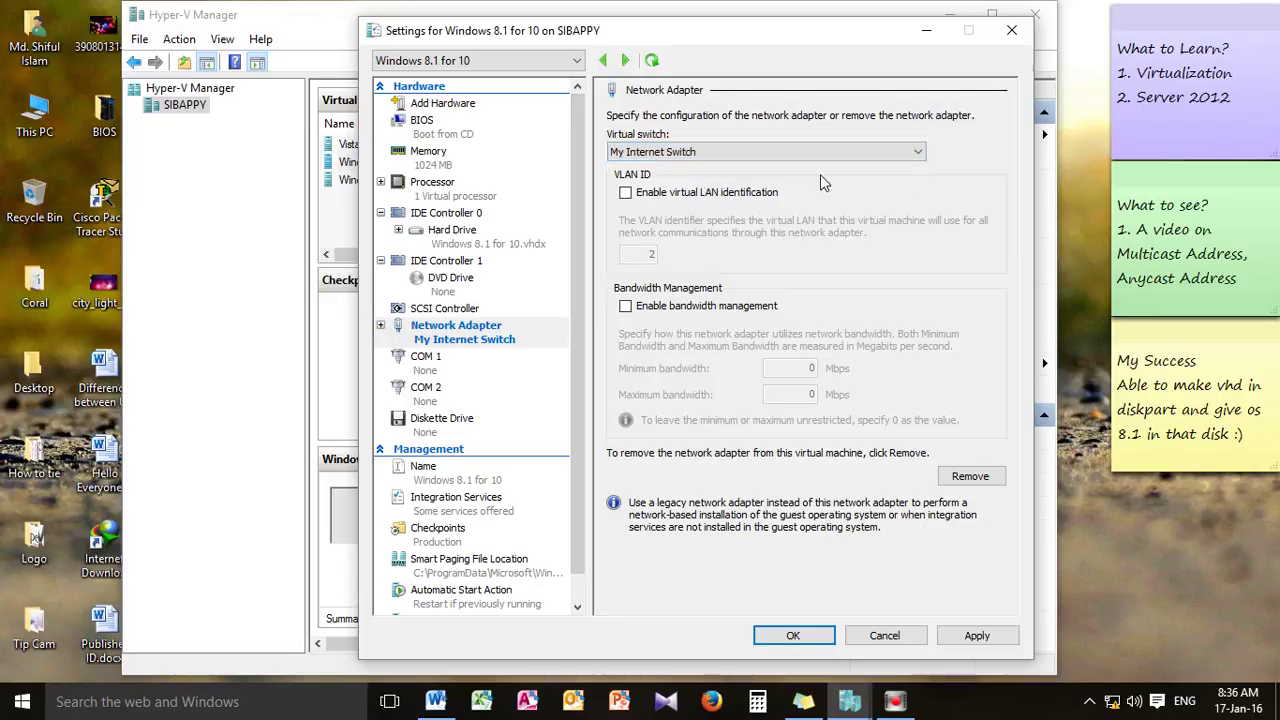
left_click(626, 194)
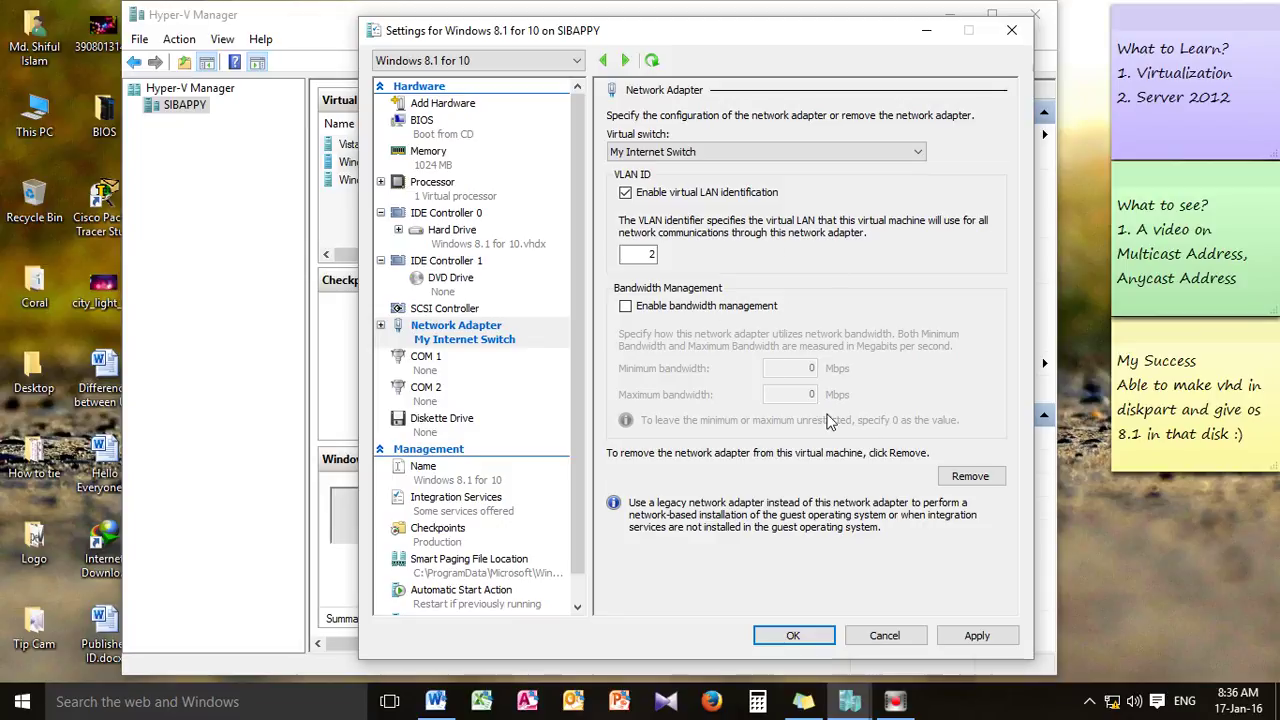
Leave bandwidth management off, apply and save, then reopen the settings to verify
left_click(626, 306)
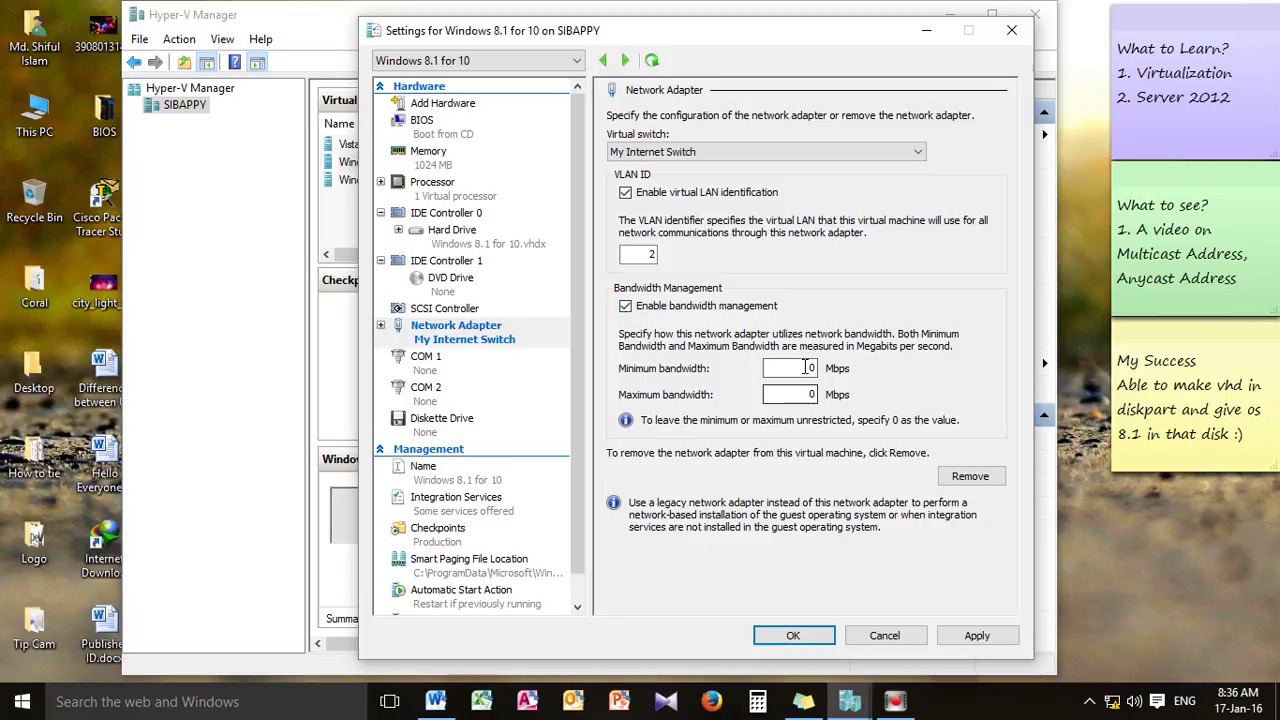
left_click(626, 307)
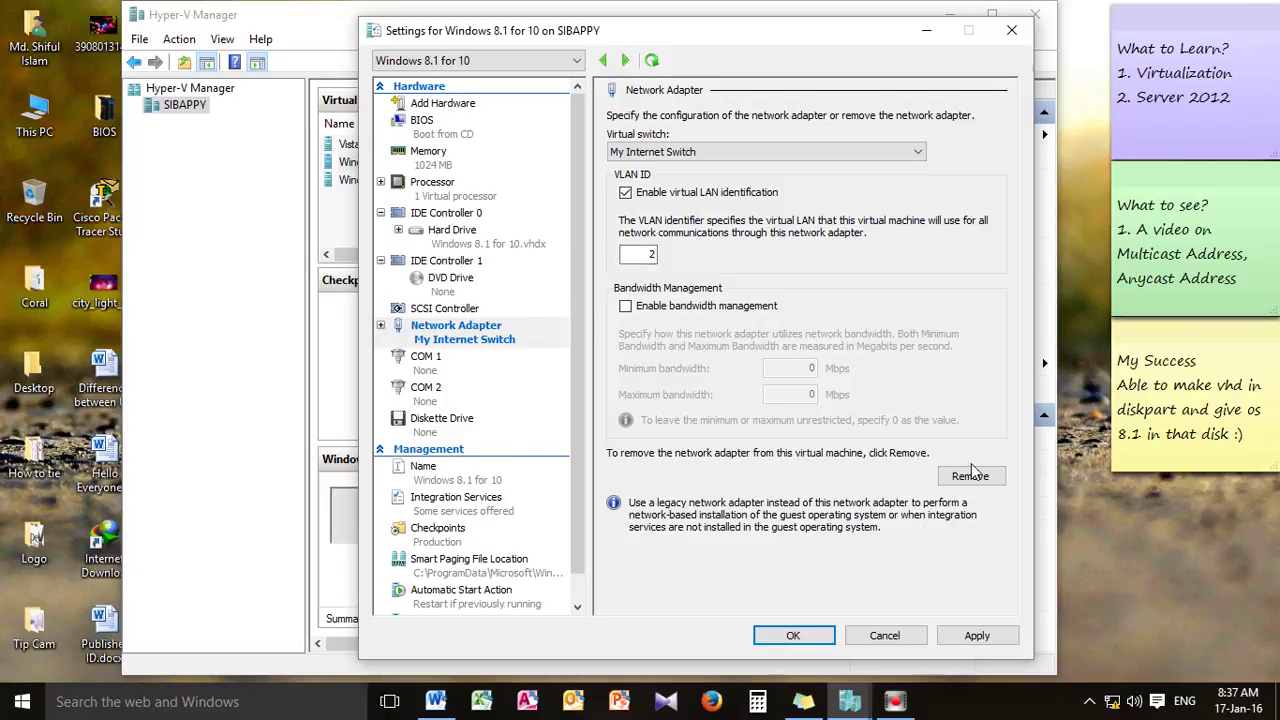
left_click(977, 636)
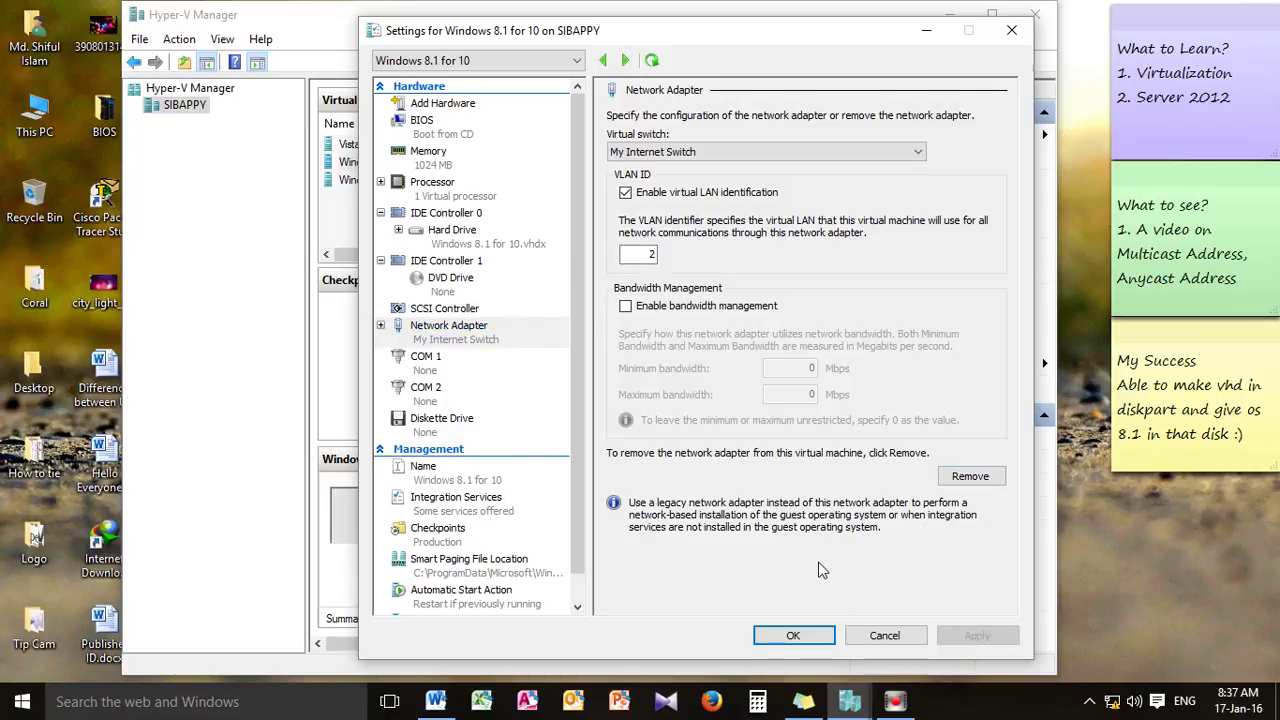
left_click(793, 636)
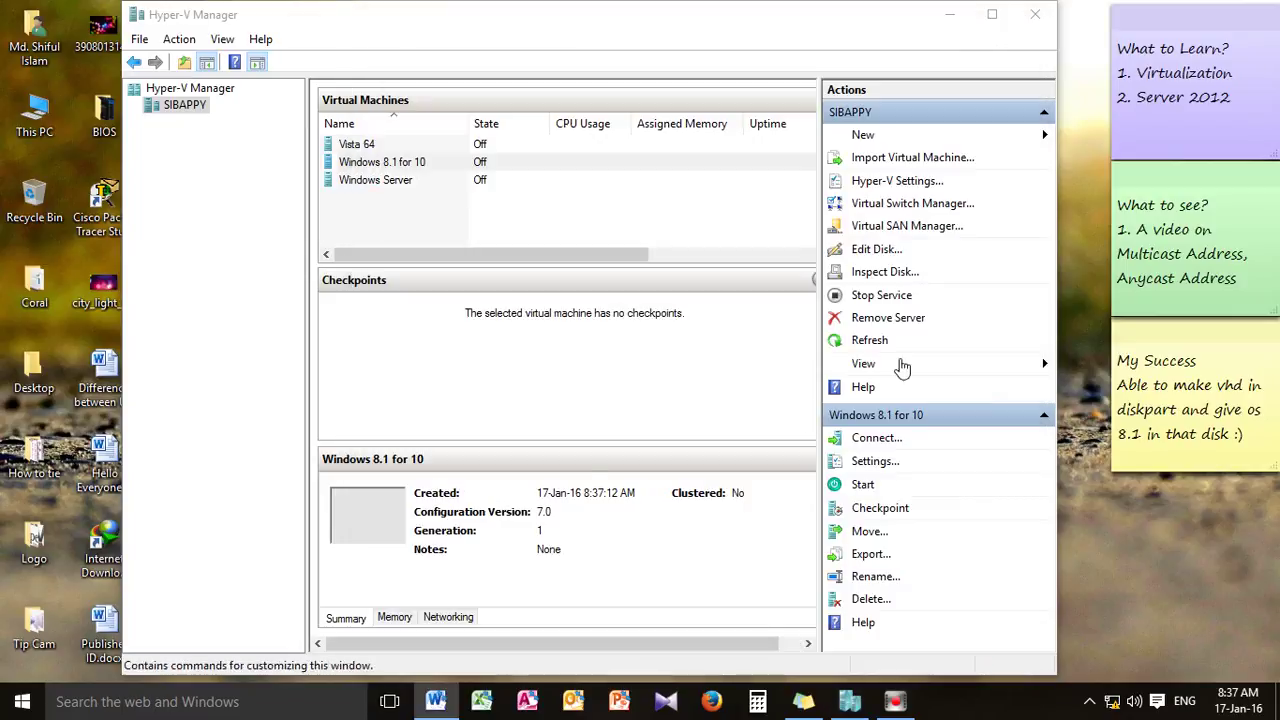
left_click(875, 462)
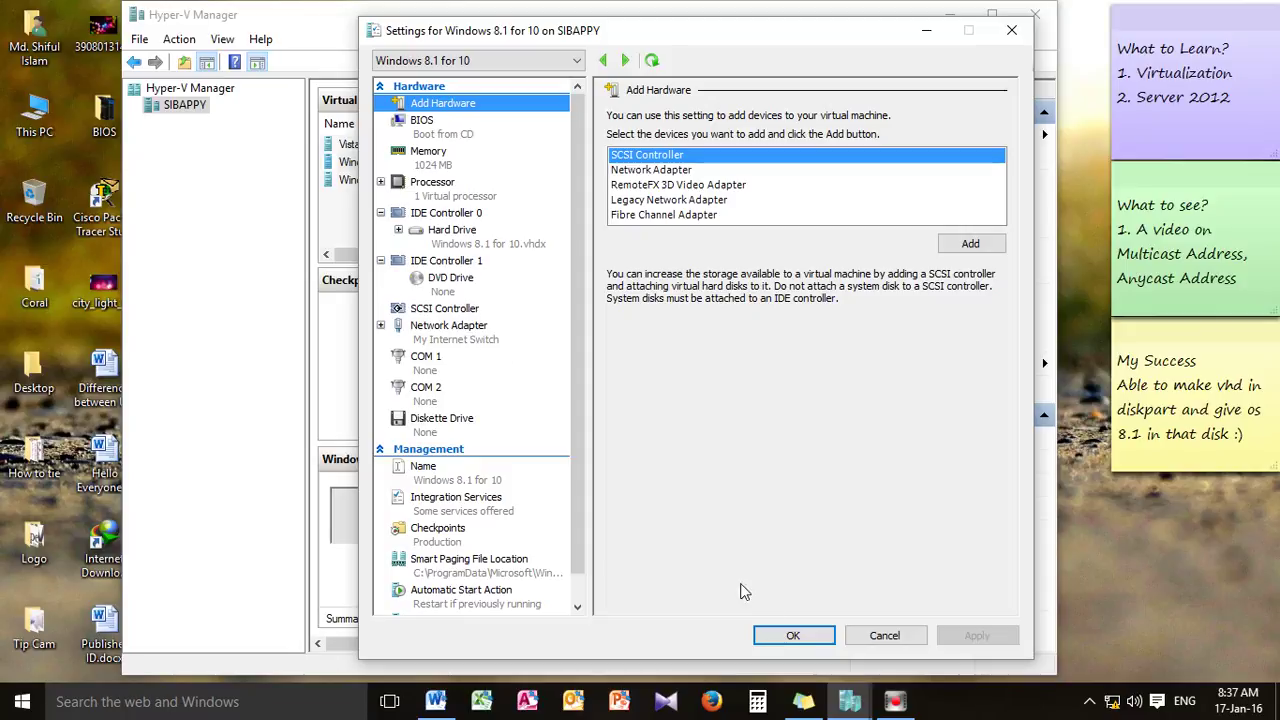
left_click(793, 635)
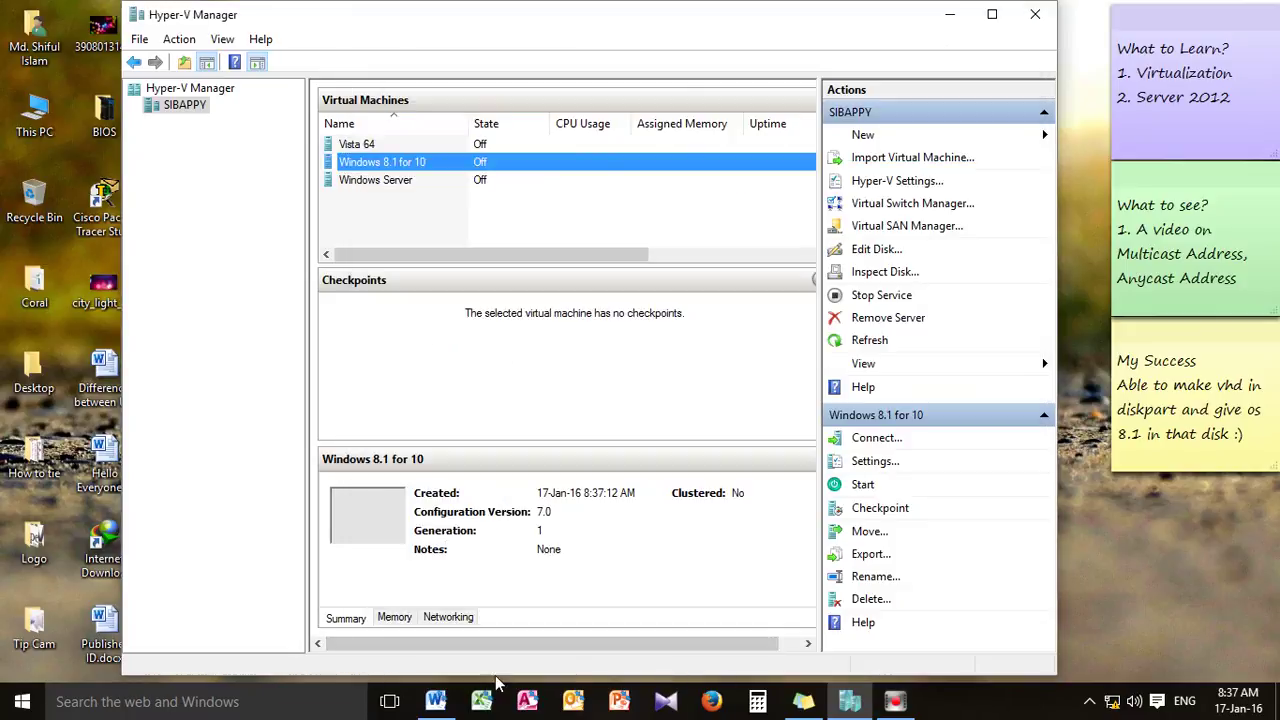
Highlight the Word guide's step about configuring the host adapter
left_click(435, 701)
scroll(633, 465, "down", 1)
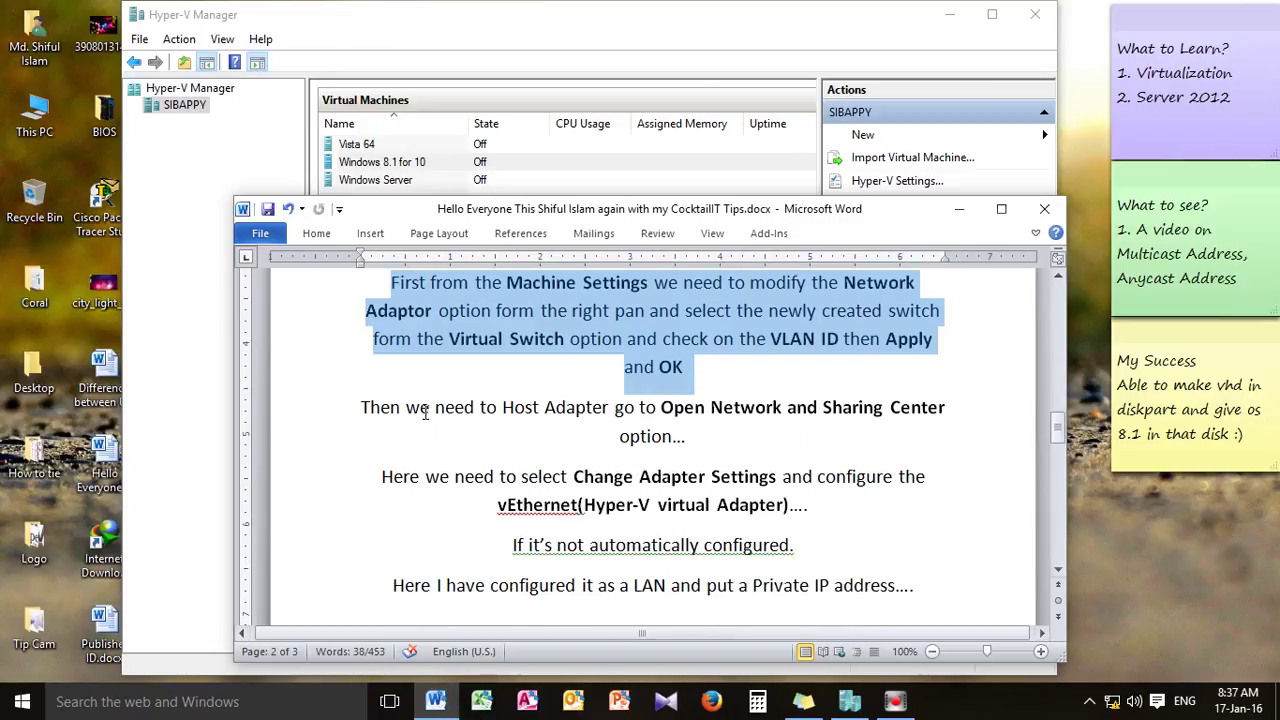
left_click_drag(384, 407, 785, 410)
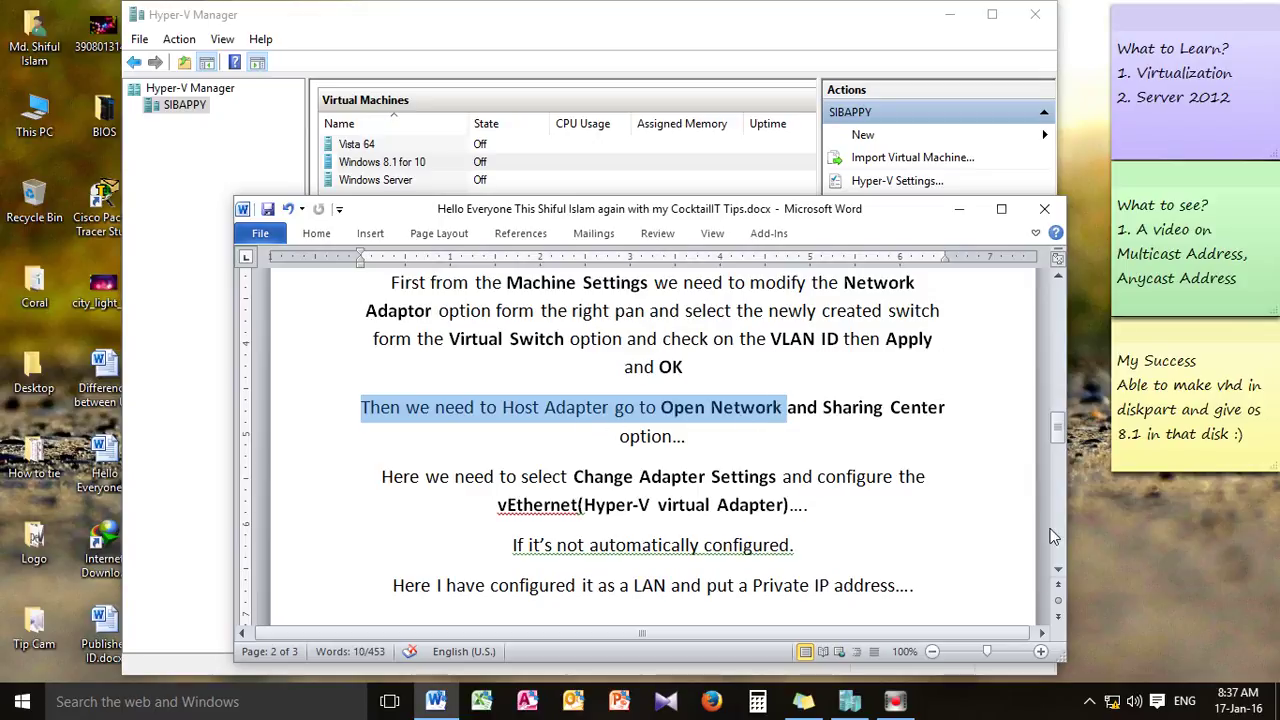
Open the Network and Sharing Center from the network tray icon
right_click(1112, 702)
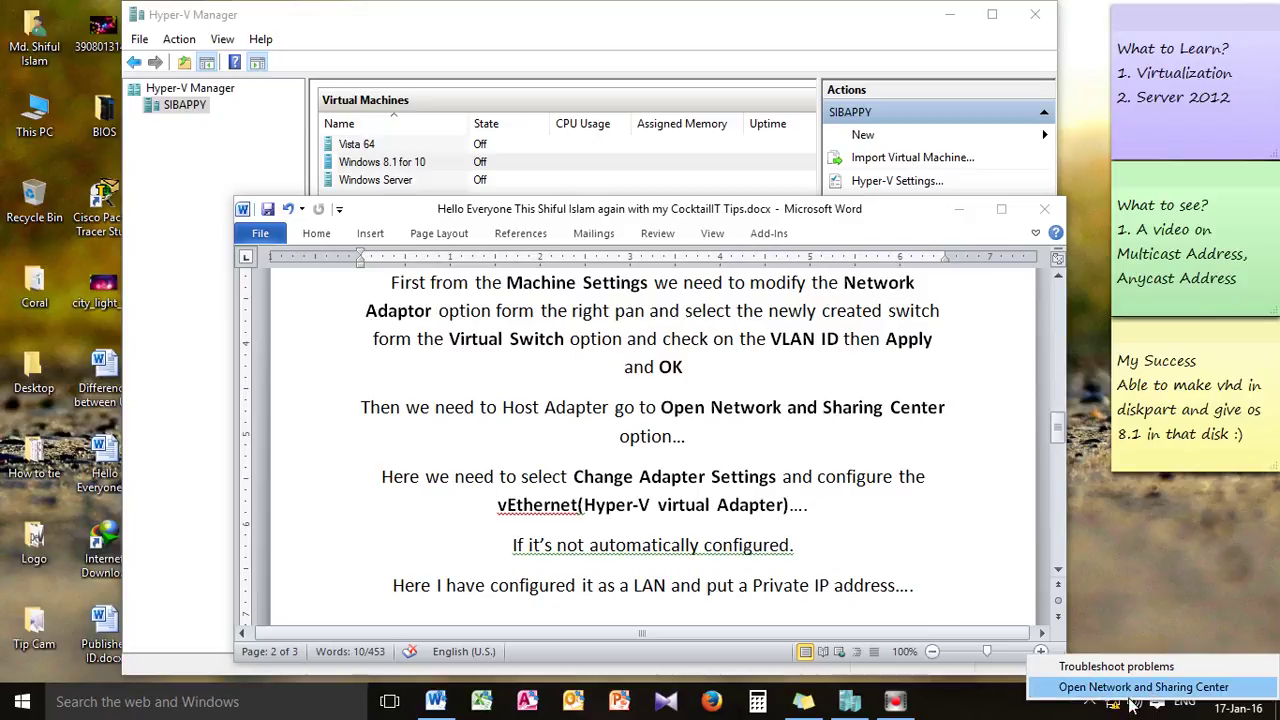
left_click(1157, 690)
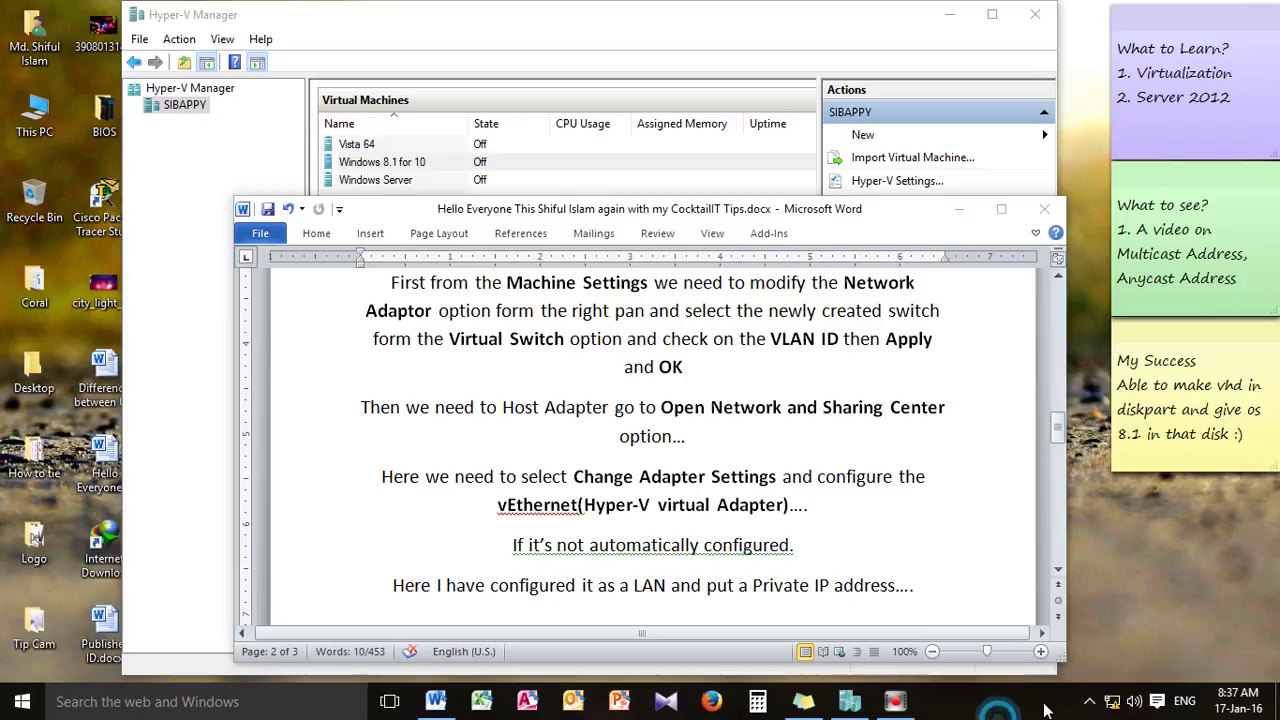
right_click(1110, 704)
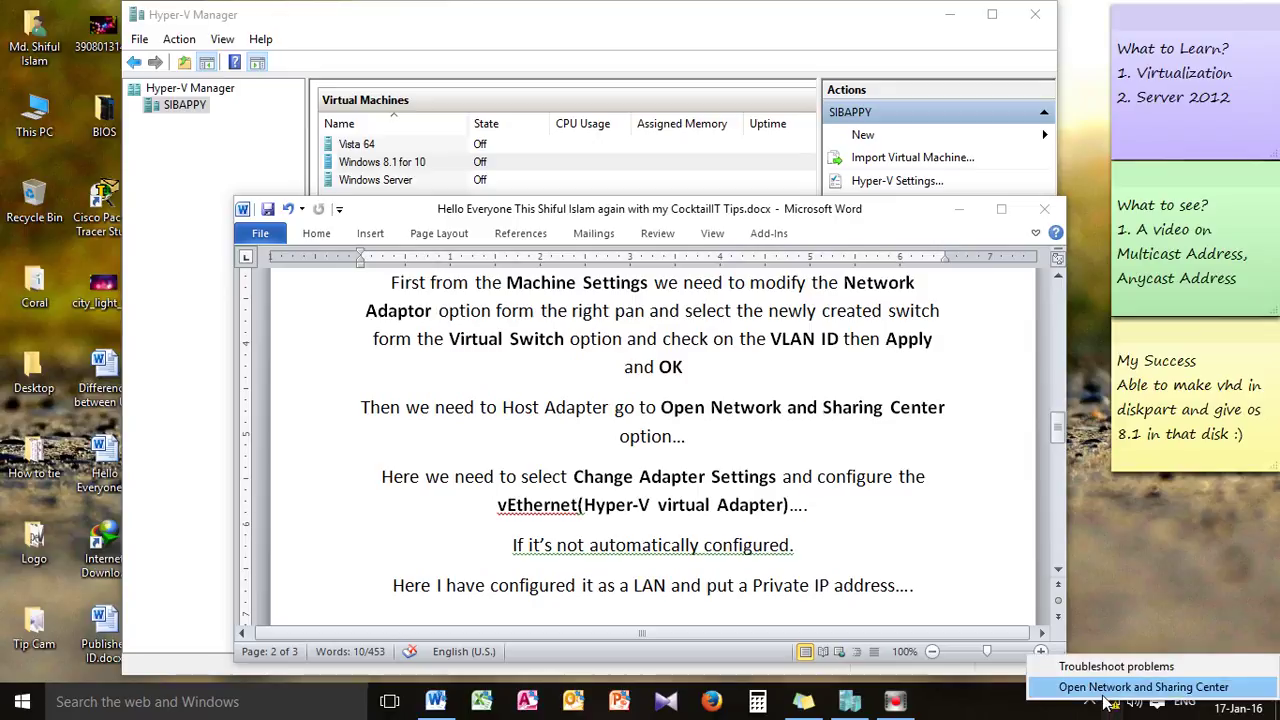
left_click(1104, 690)
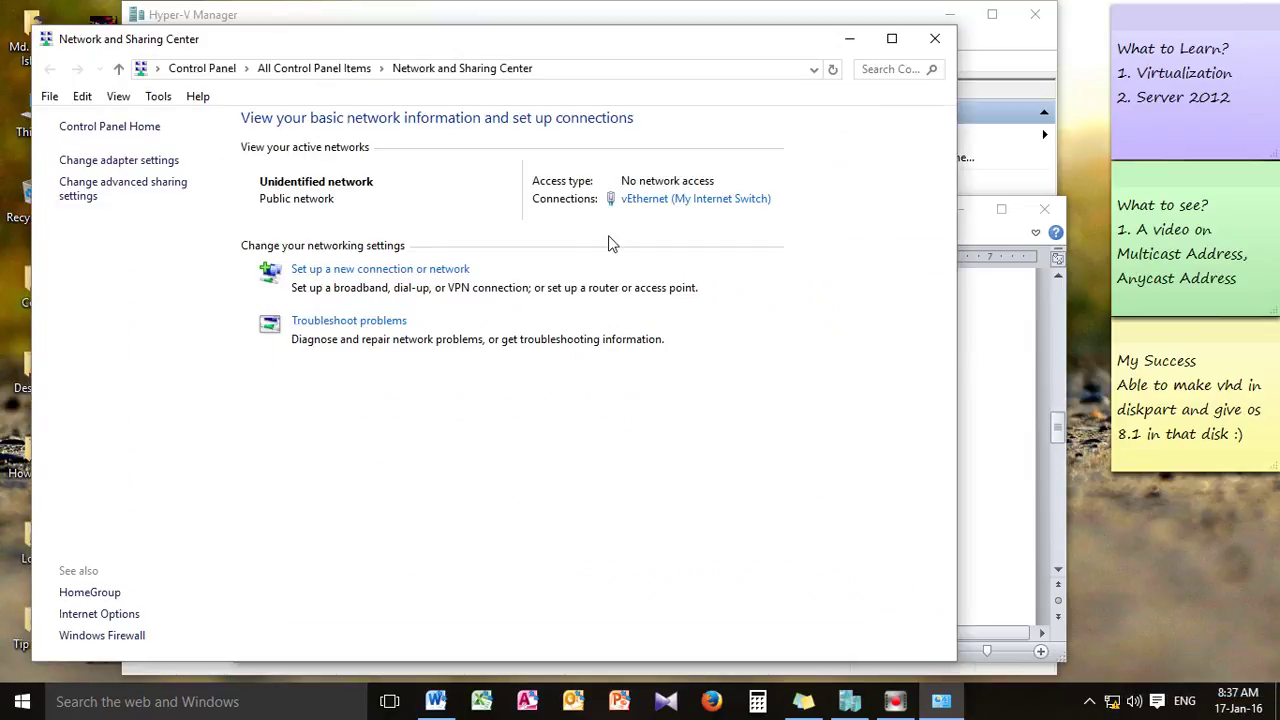
Show the host's network adapters and select vEthernet (My Internet Switch), then Local Area Connection 2
left_click(93, 165)
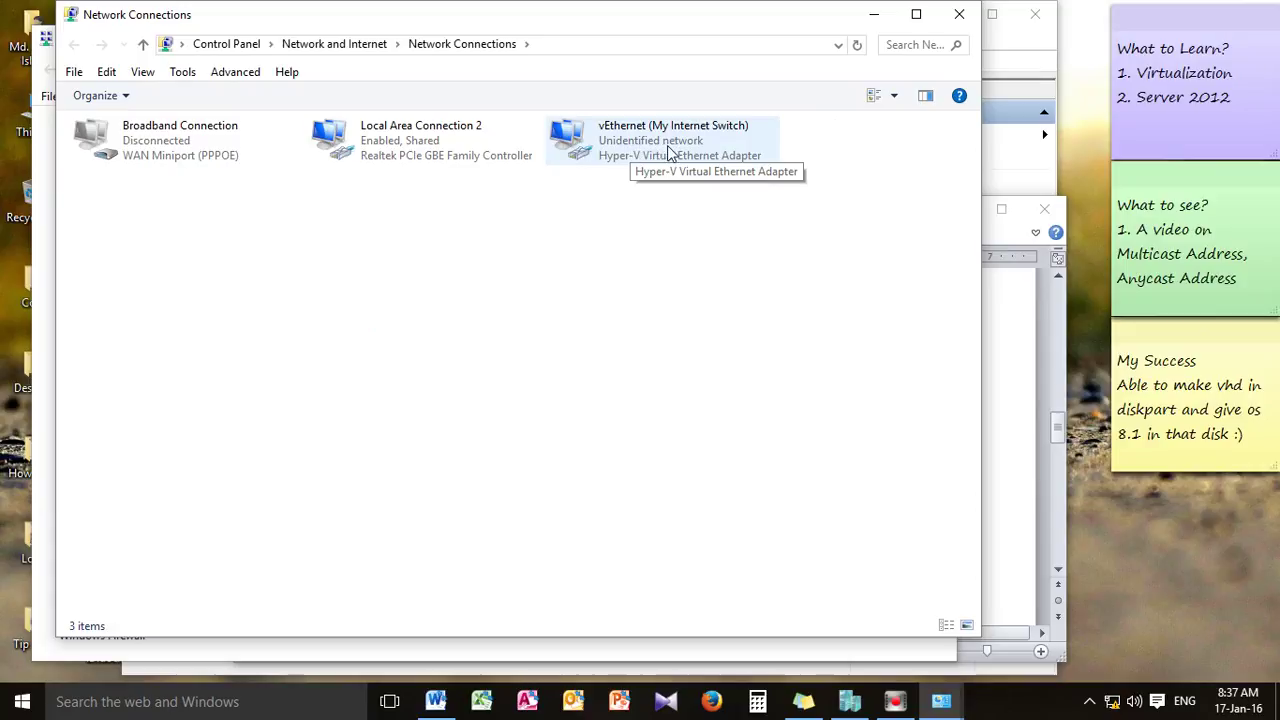
left_click(680, 163)
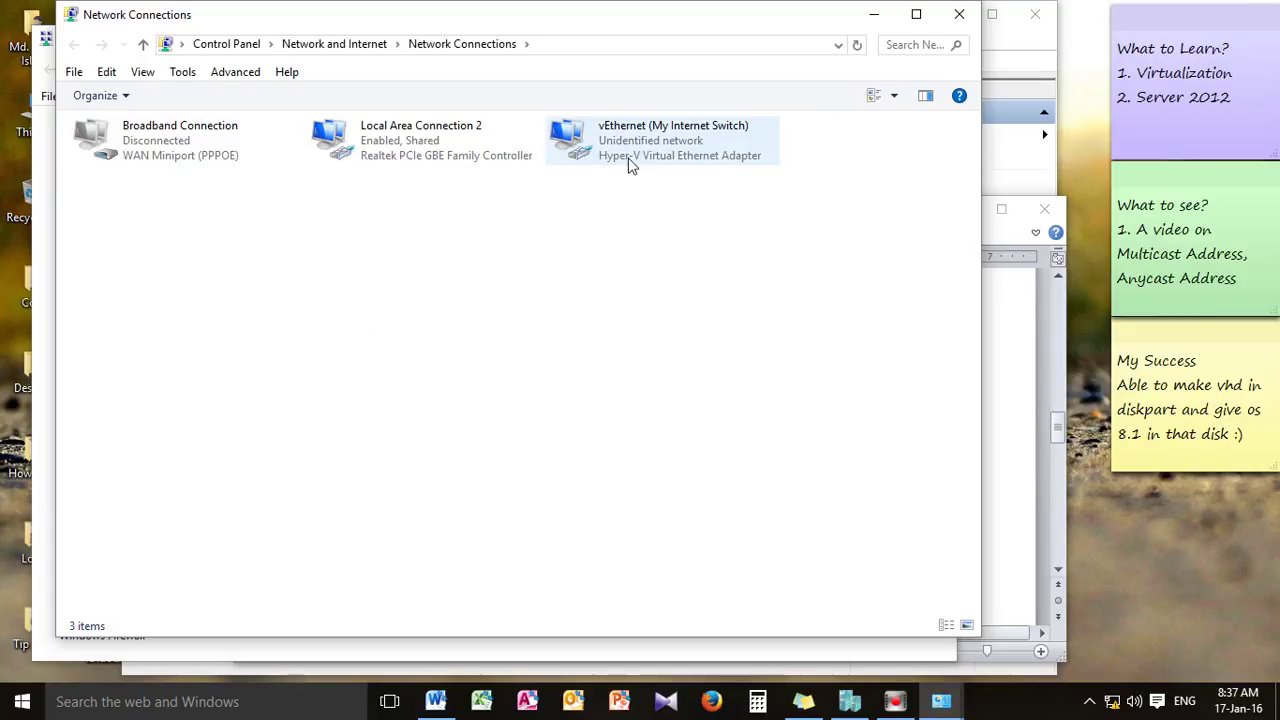
left_click(503, 134)
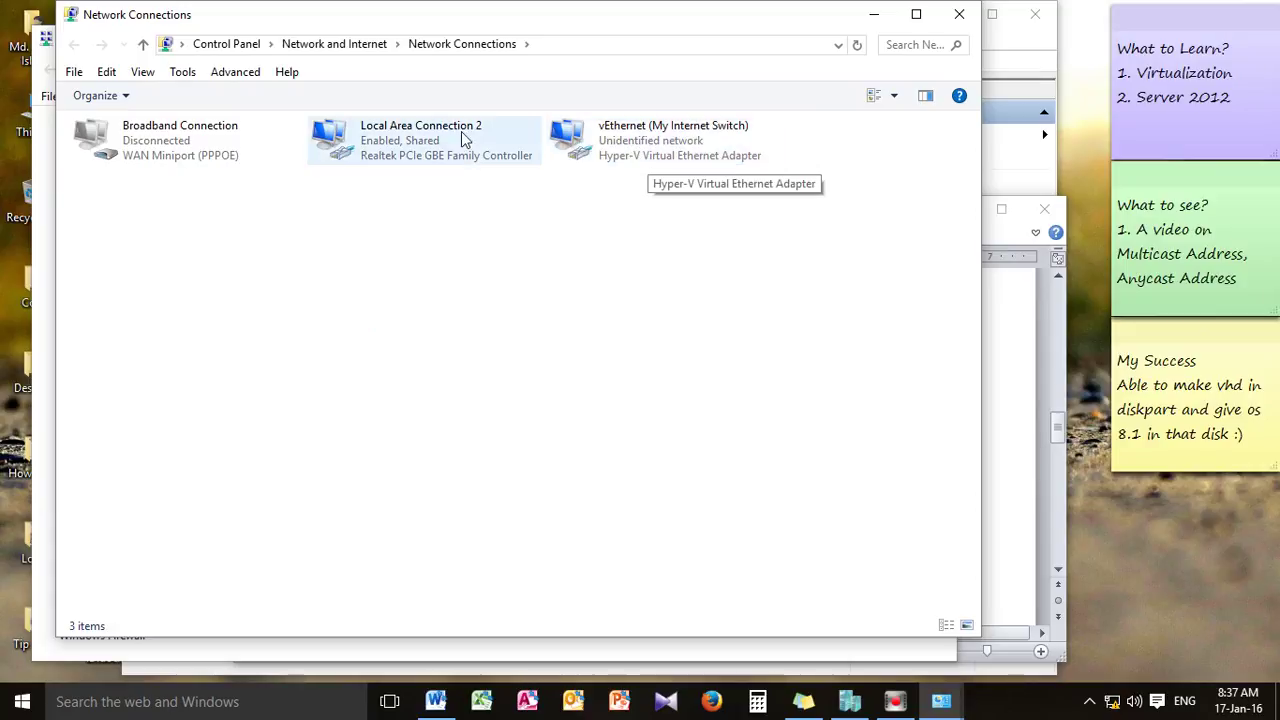
Inspect Local Area Connection 2's properties and close them without changes
right_click(405, 136)
left_click(472, 311)
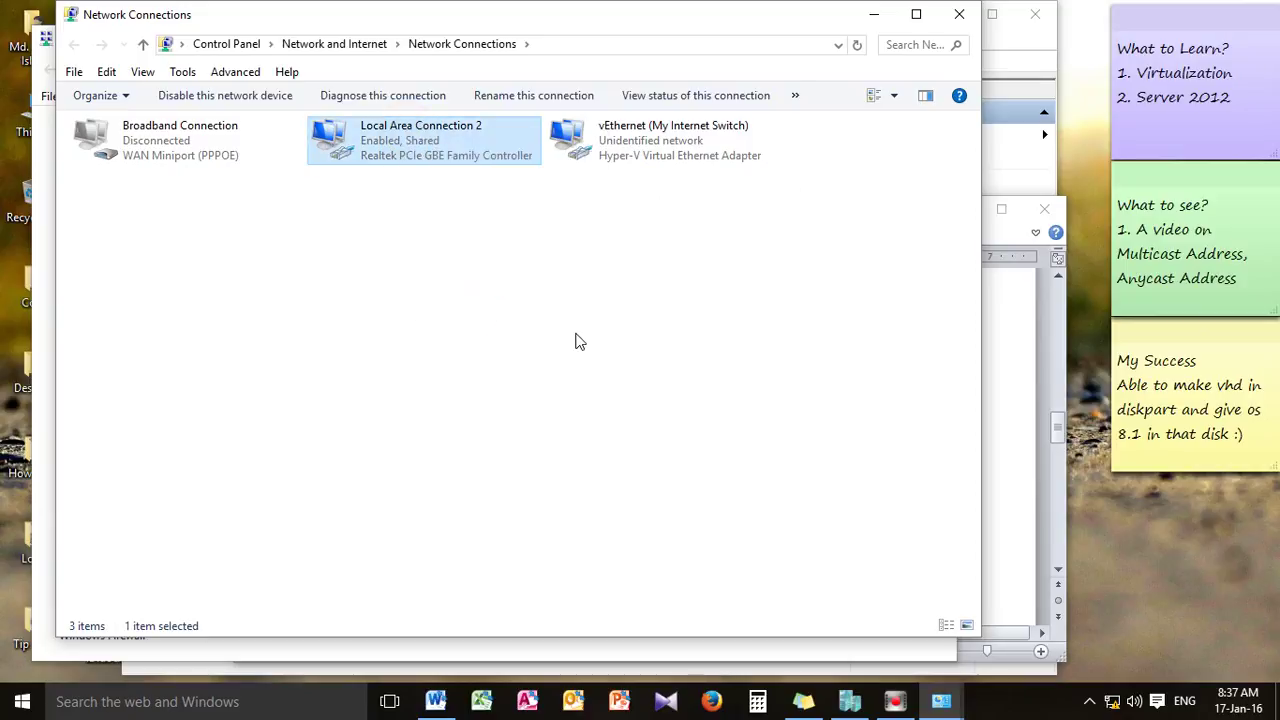
scroll(360, 320, "down", 2)
scroll(360, 325, "up", 1)
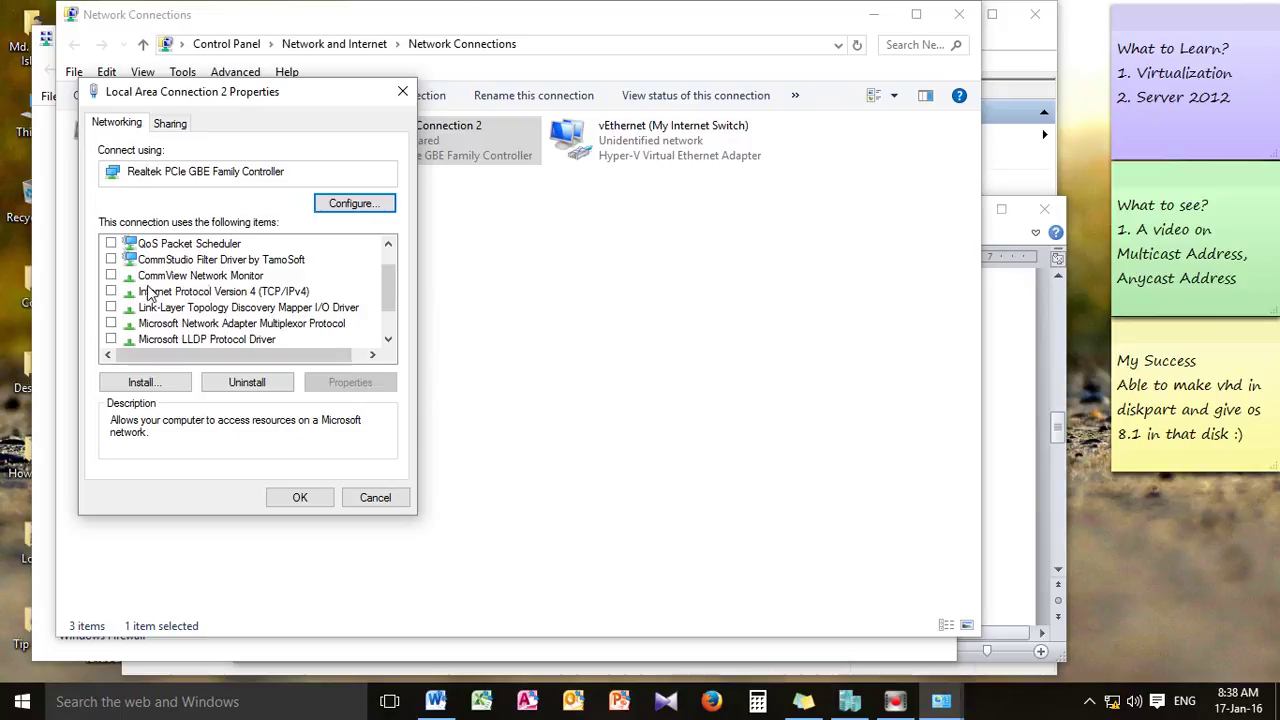
scroll(118, 298, "down", 1)
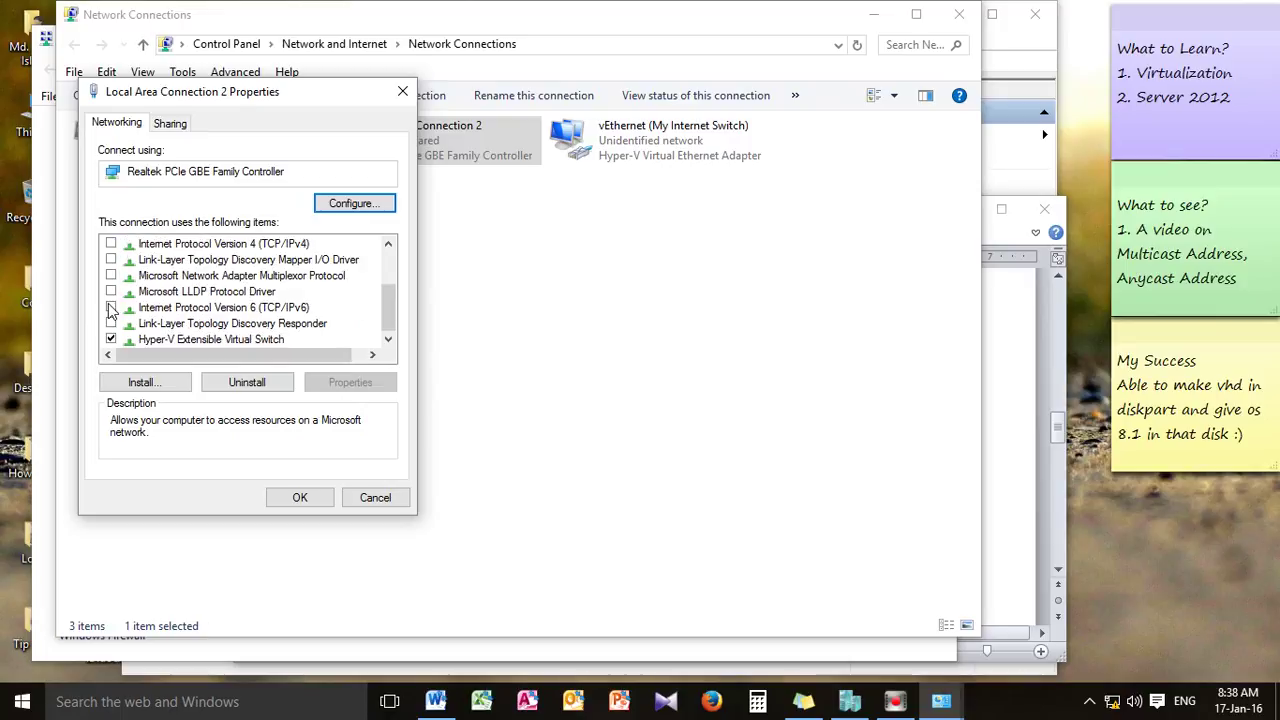
scroll(150, 300, "up", 2)
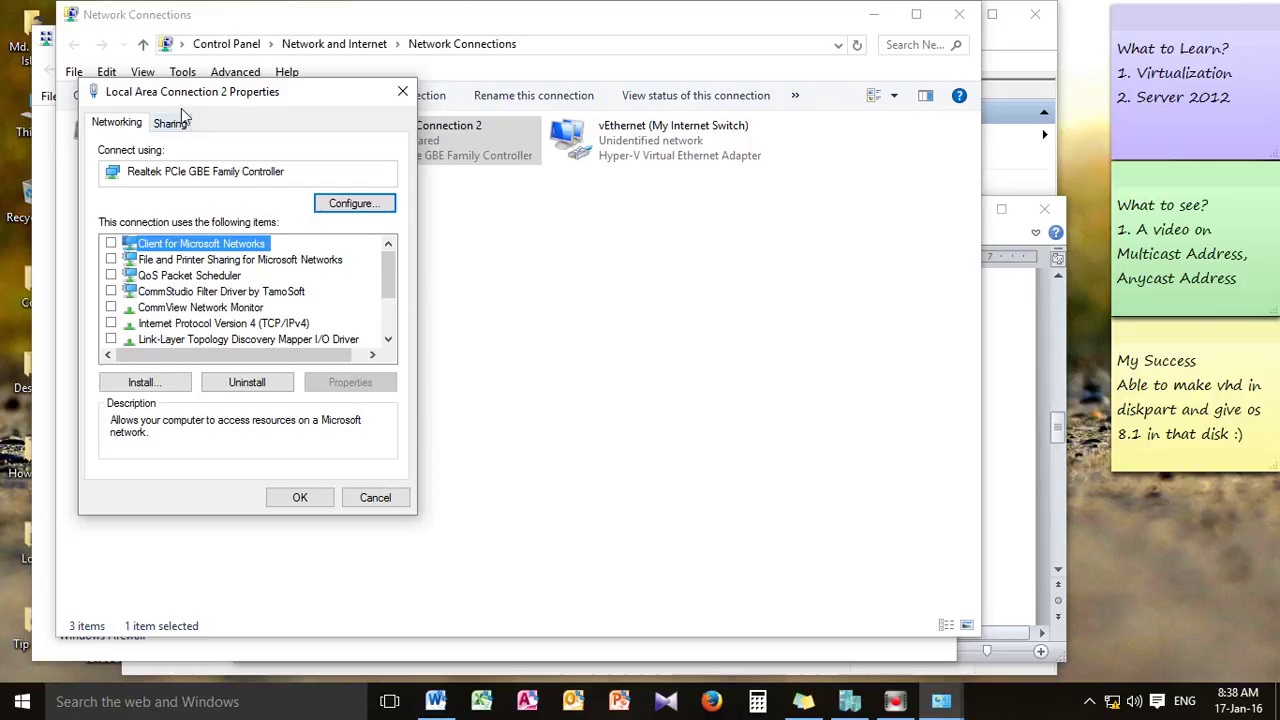
left_click(379, 496)
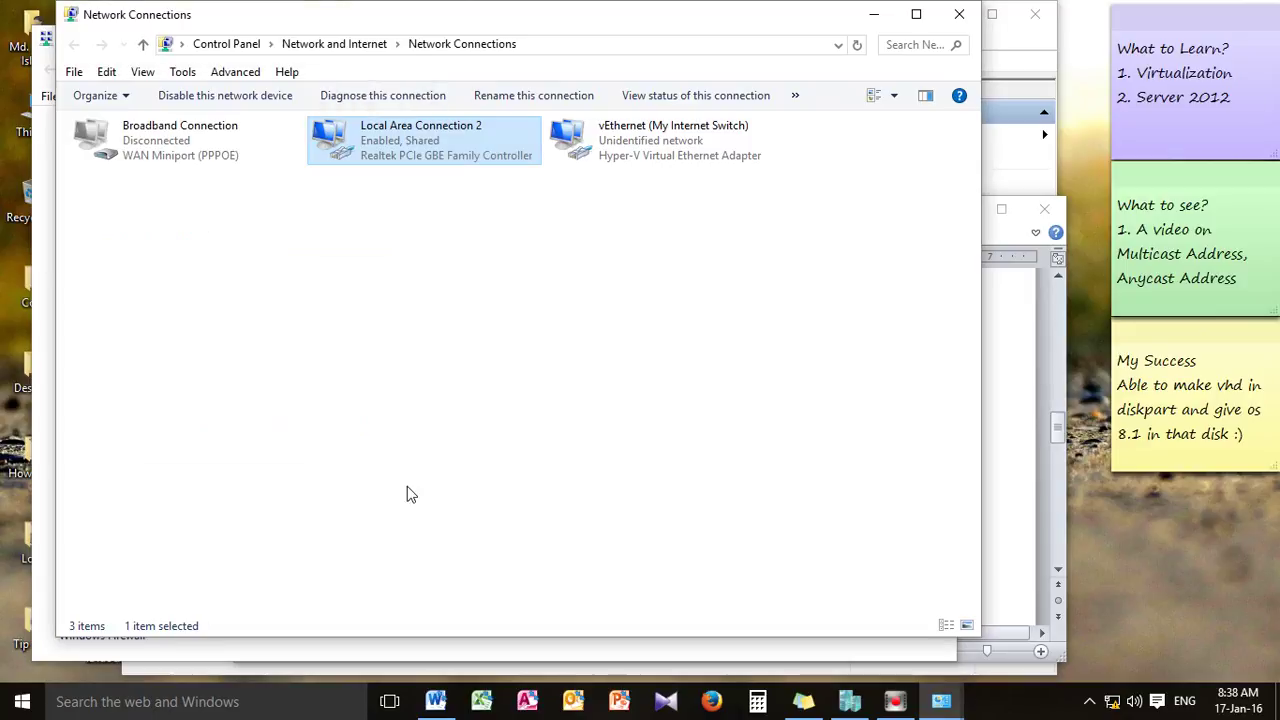
Give vEthernet (My Internet Switch) static IPv4 10.10.10.1 with subnet mask 255.255.255.224
right_click(630, 140)
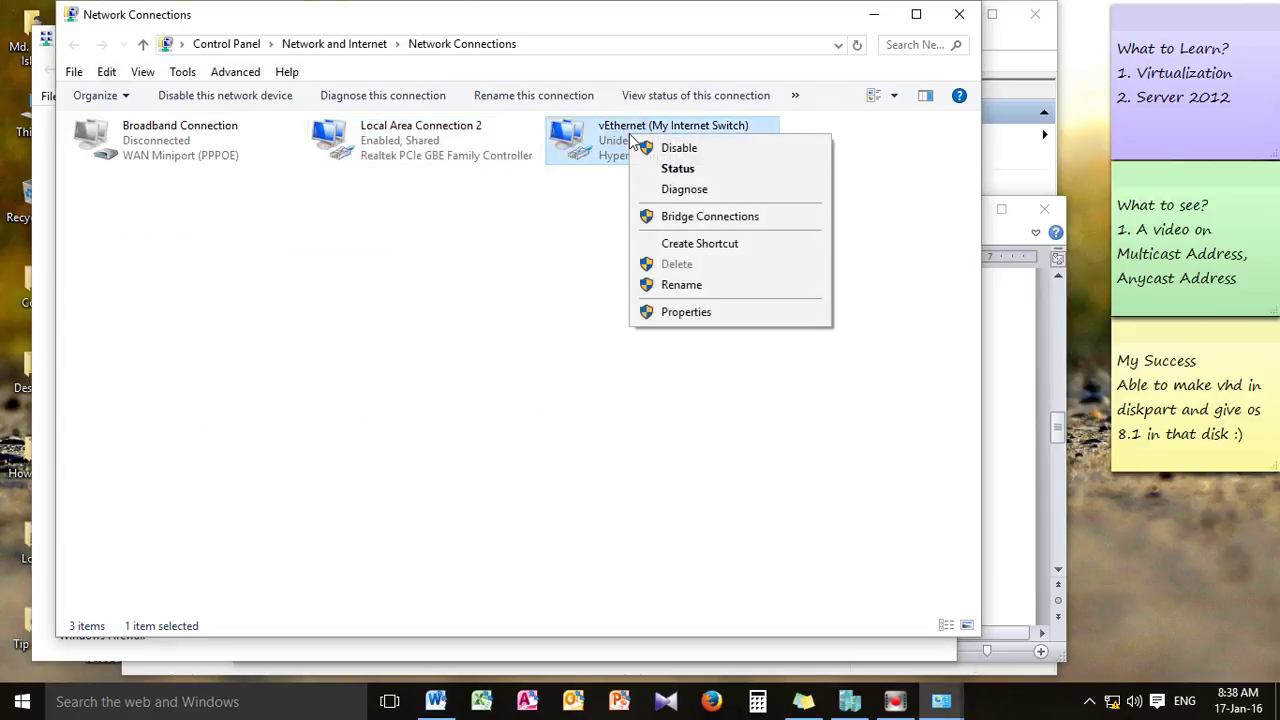
left_click(675, 316)
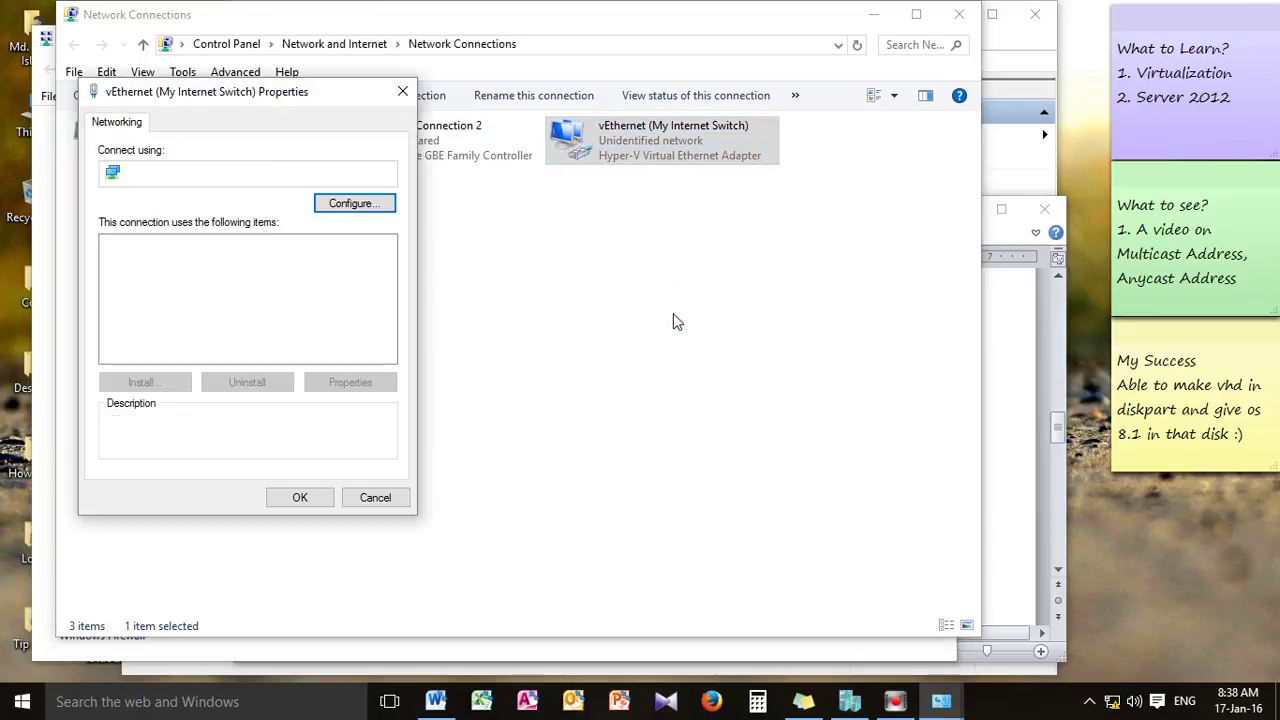
left_click(200, 324)
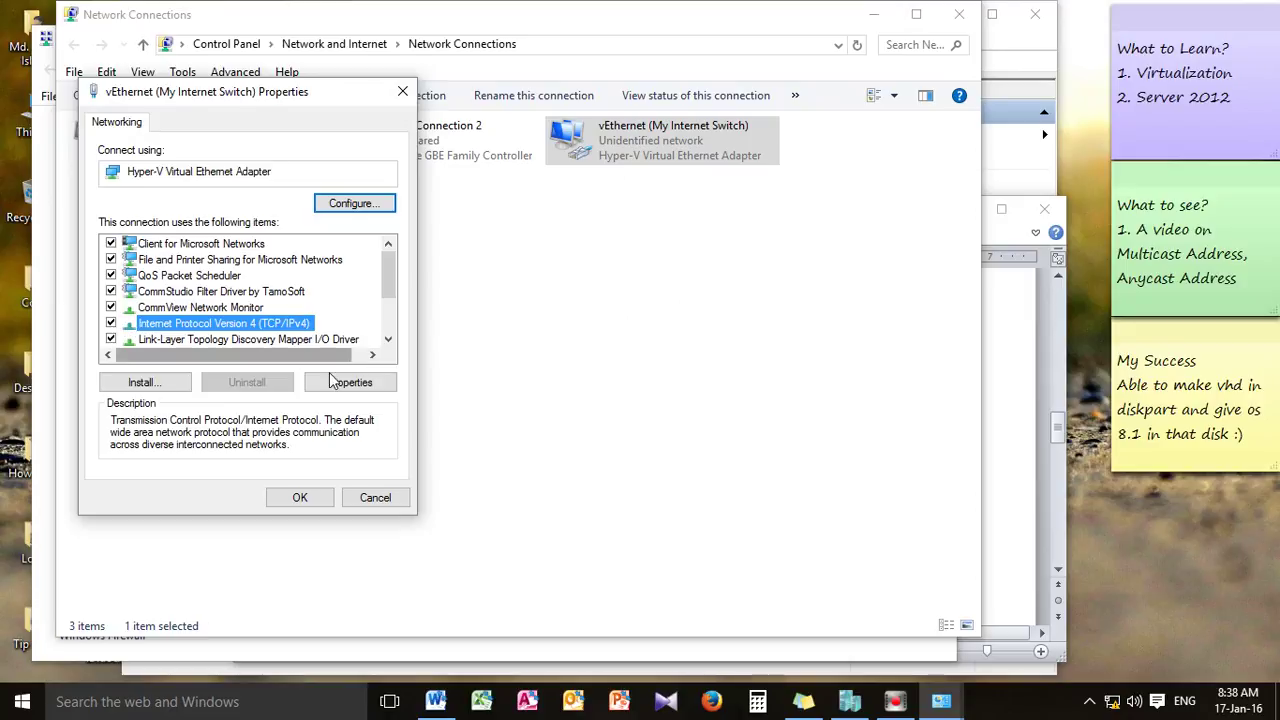
left_click(345, 382)
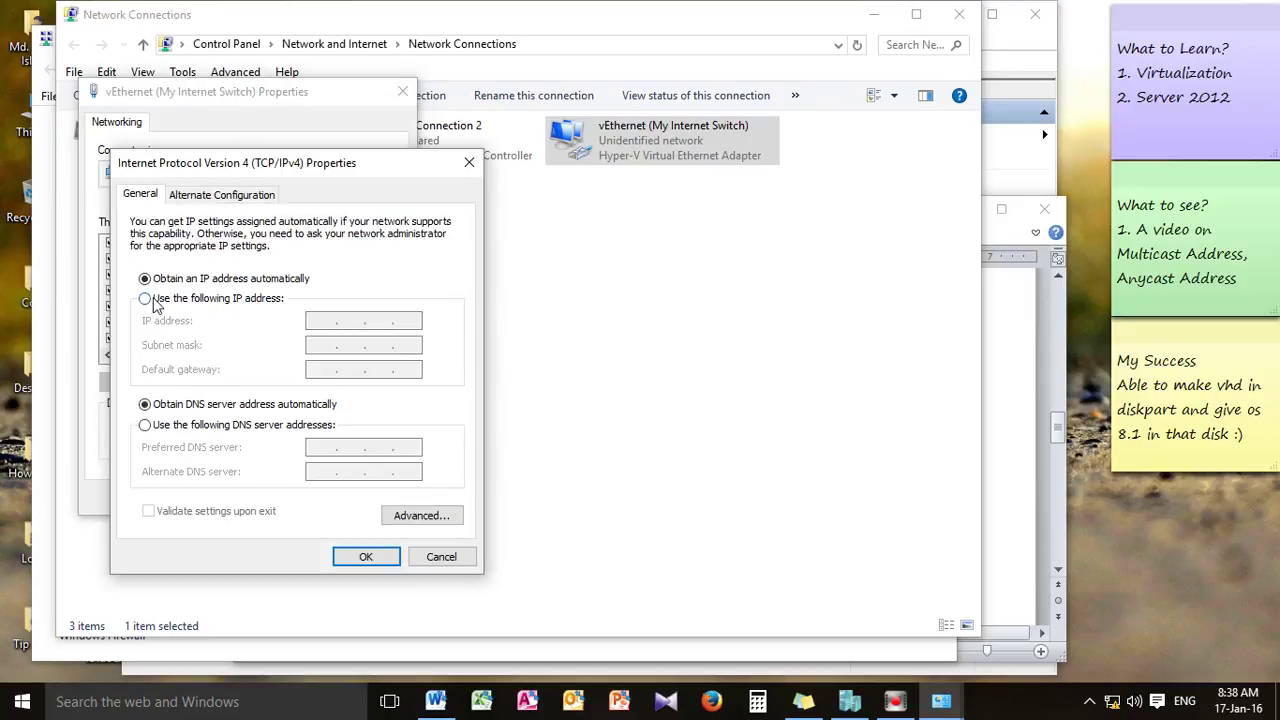
left_click(146, 299)
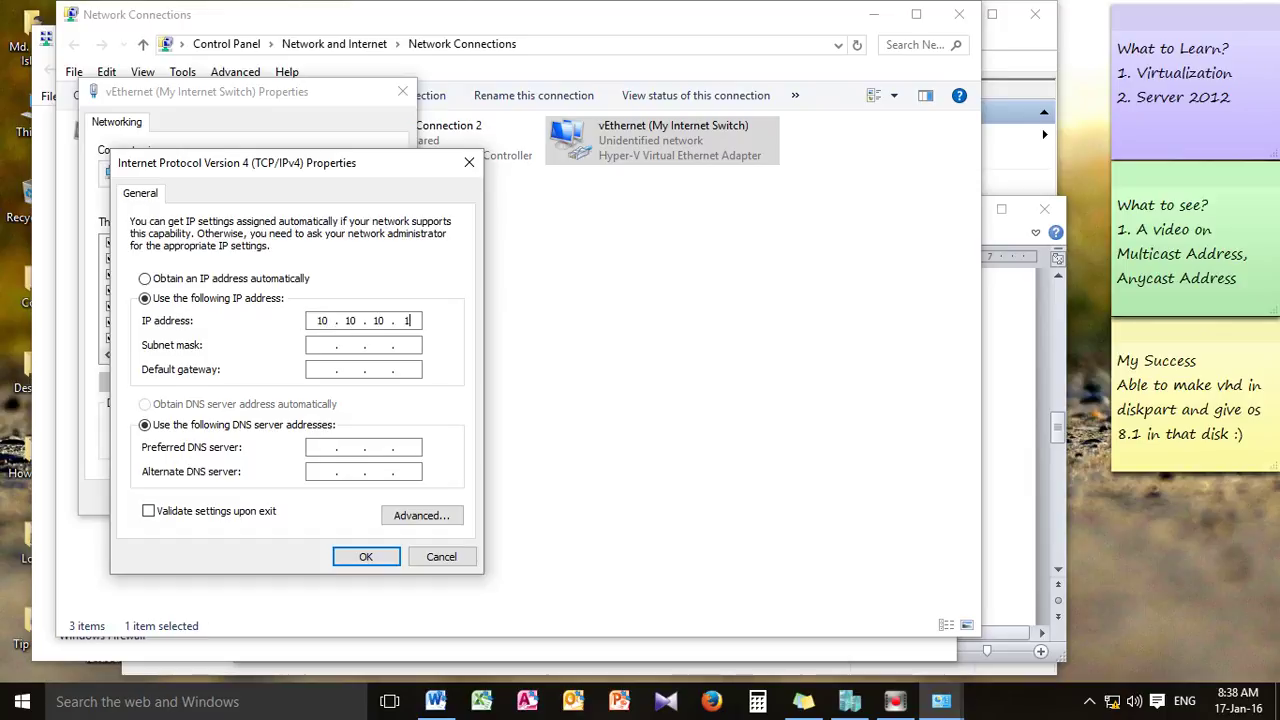
left_click(332, 347)
type("255 . 255 . 255 . 224")
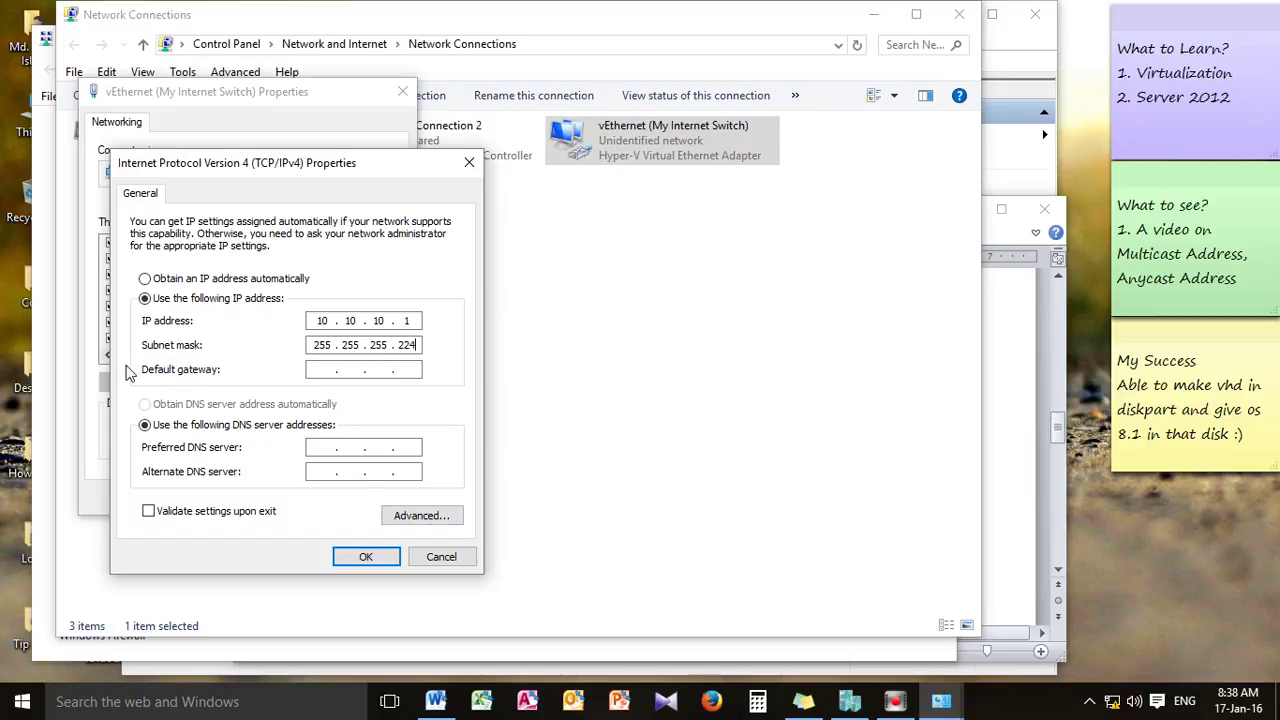
left_click(380, 560)
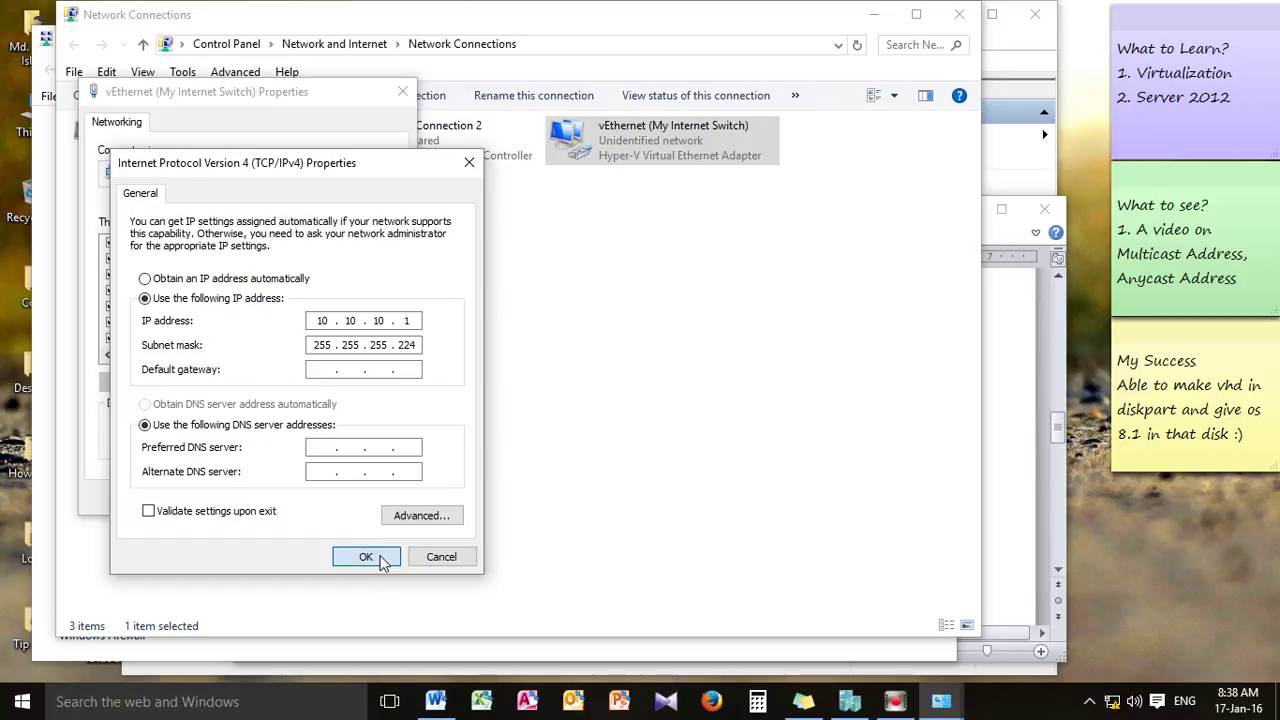
left_click(303, 503)
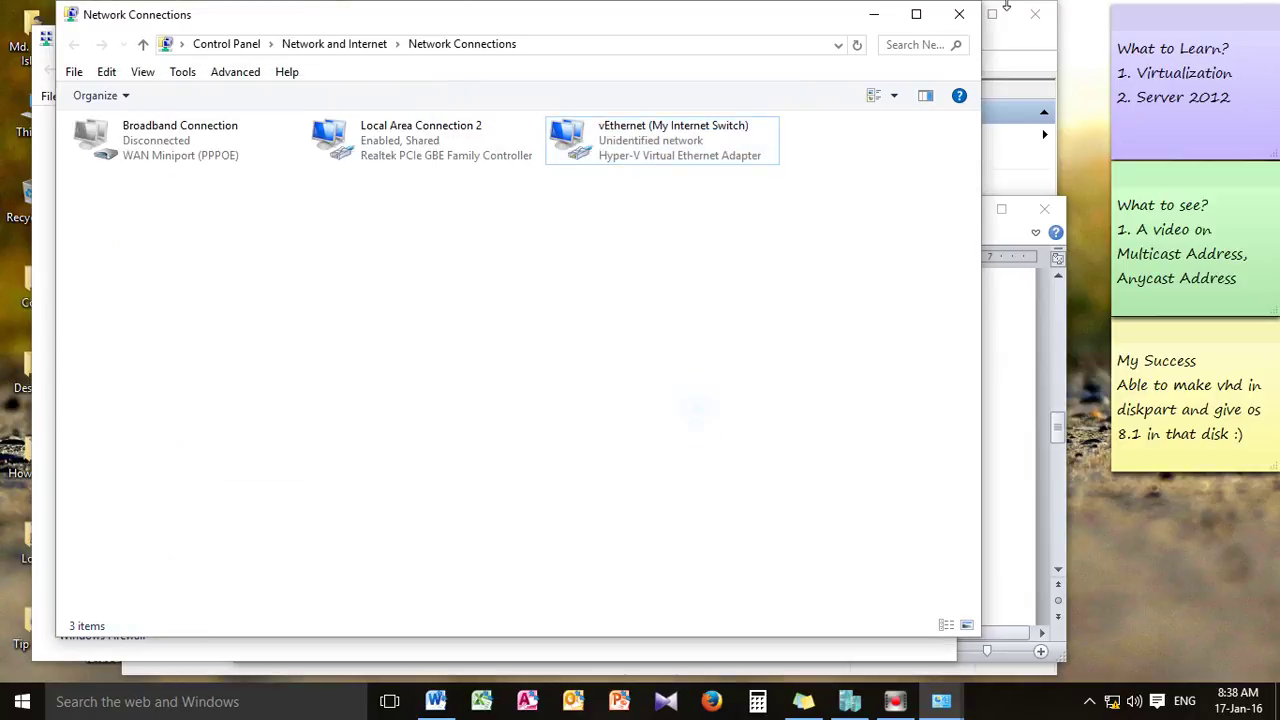
left_click(875, 14)
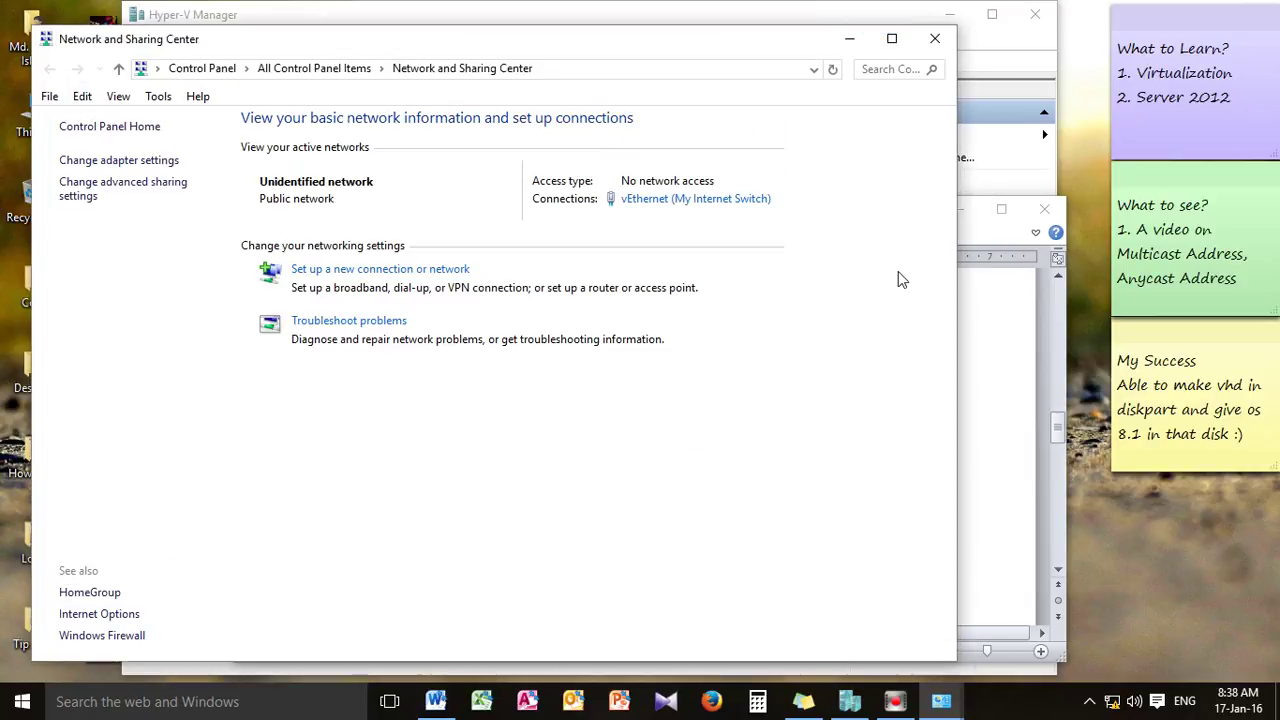
Reopen the vEthernet IPv4 settings to verify them, then return to Network and Sharing Center
left_click(100, 170)
right_click(665, 148)
left_click(718, 323)
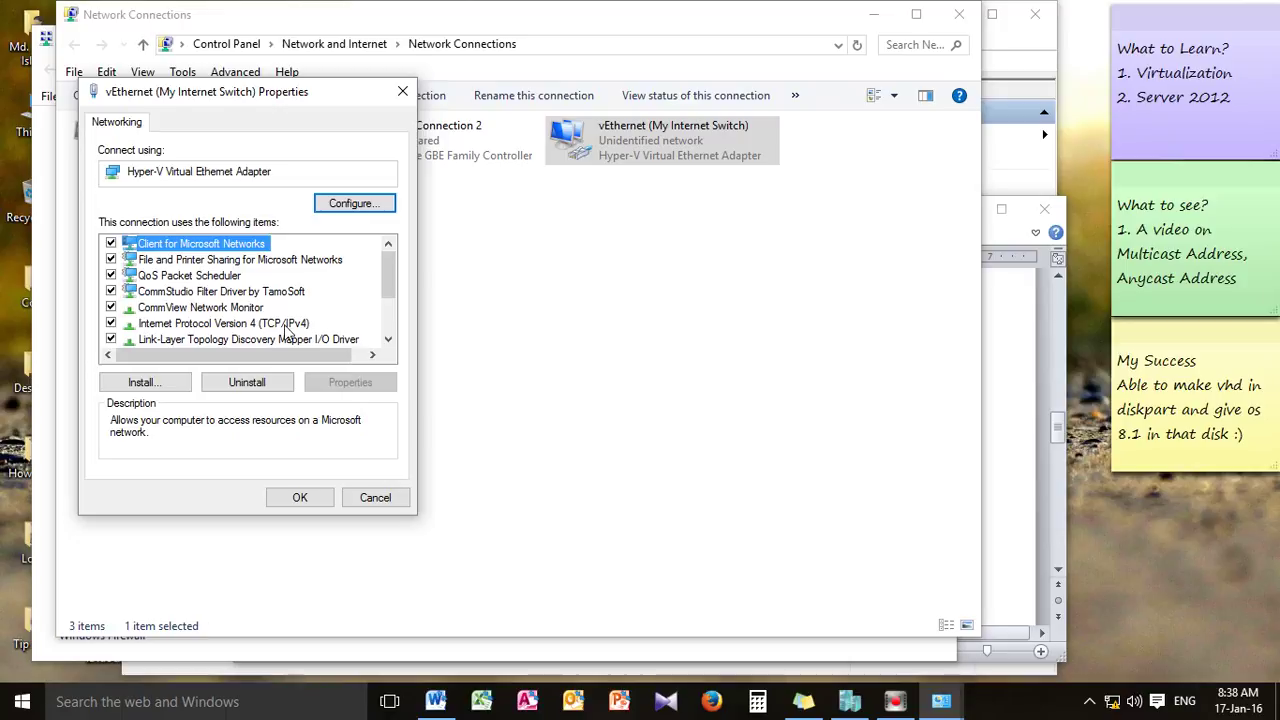
left_click(286, 325)
left_click(350, 382)
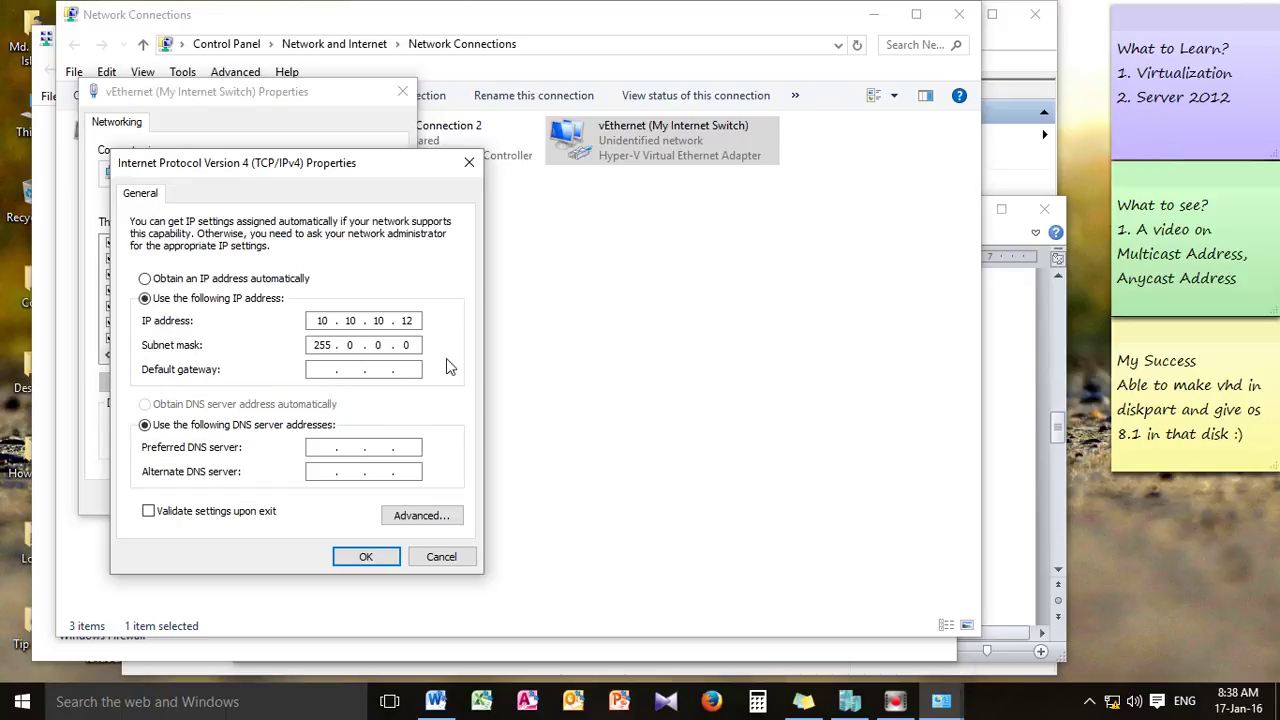
left_click(469, 162)
left_click(403, 91)
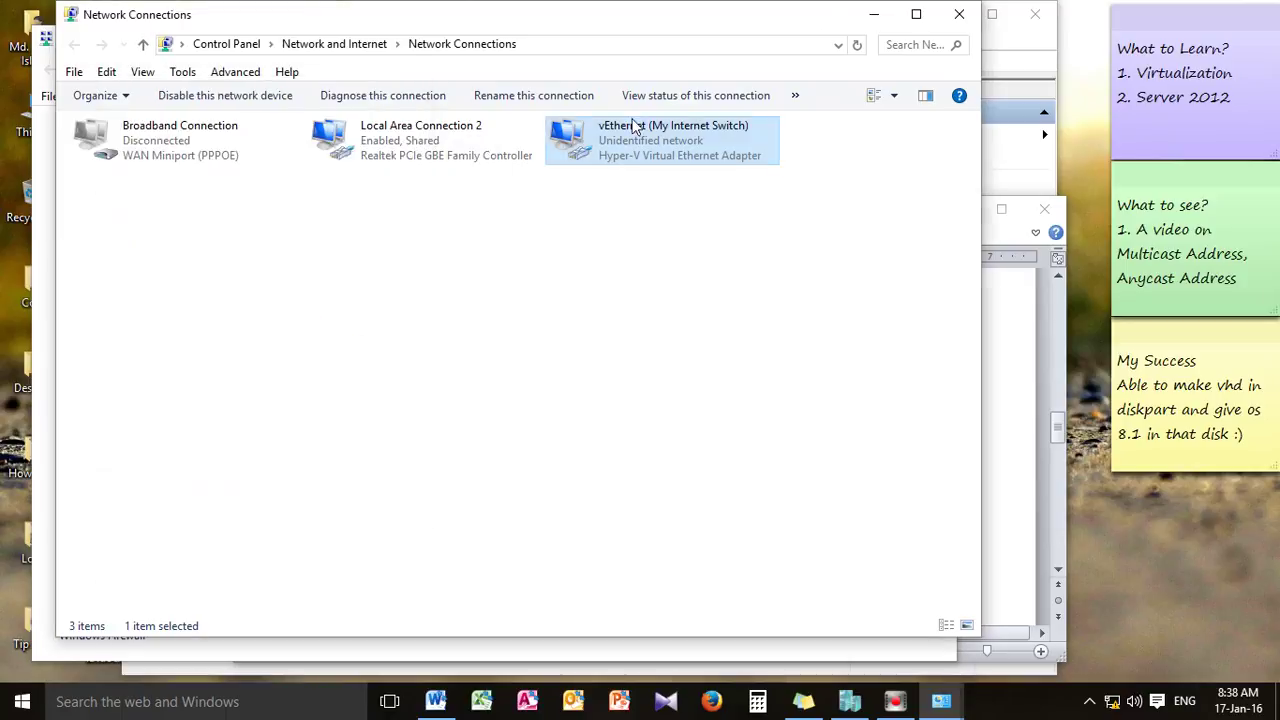
left_click(875, 15)
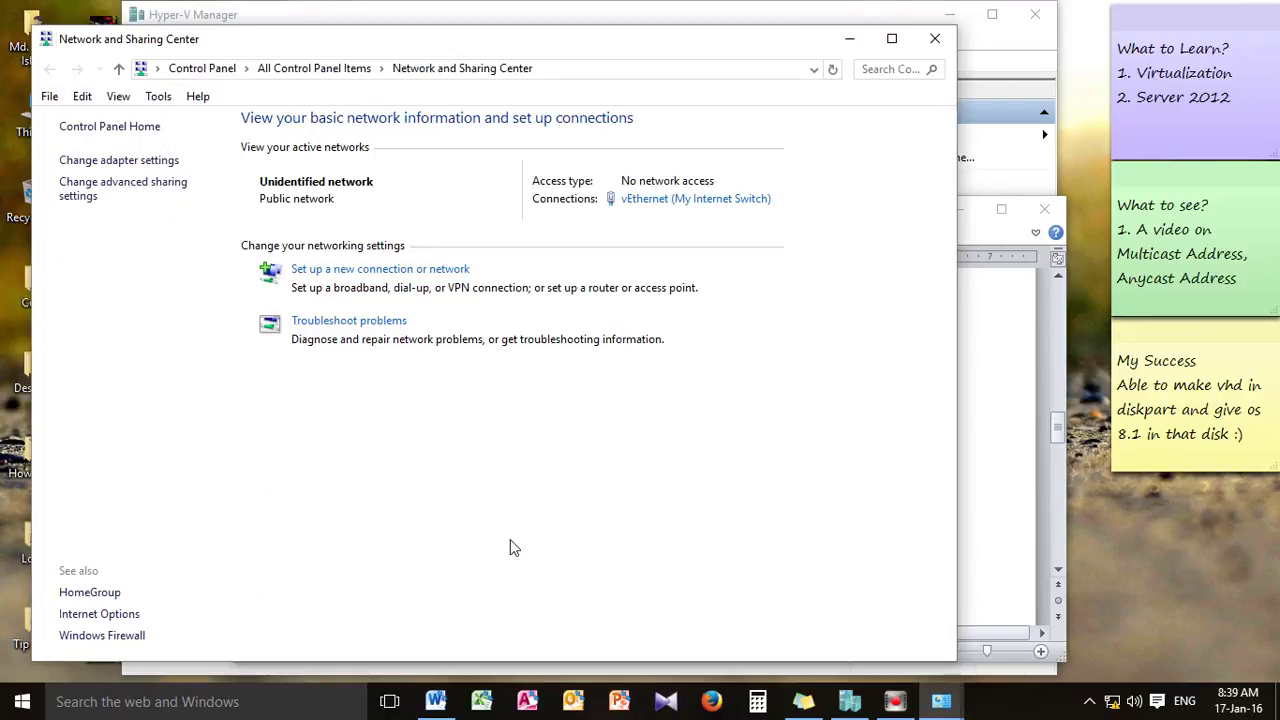
Run 'ping 10.10.10.12' in a new cmd window, get 4 of 4 replies, then minimize it
key("super+r")
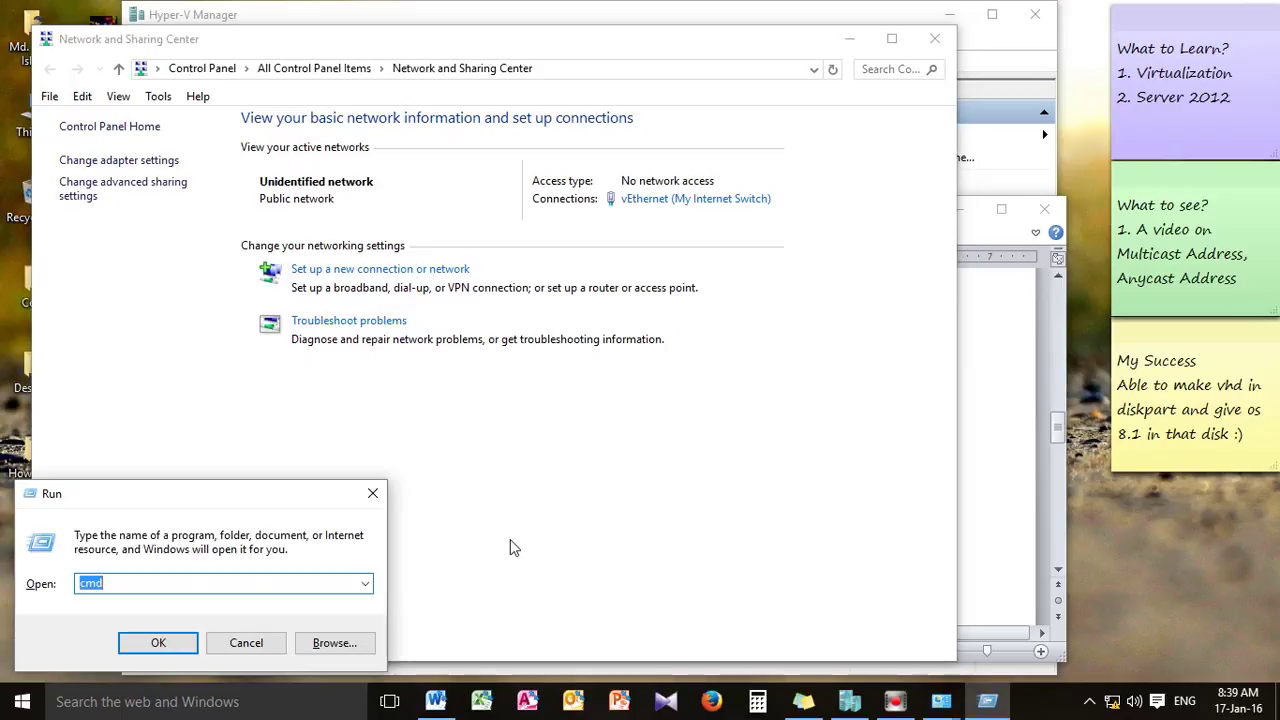
type("cmd")
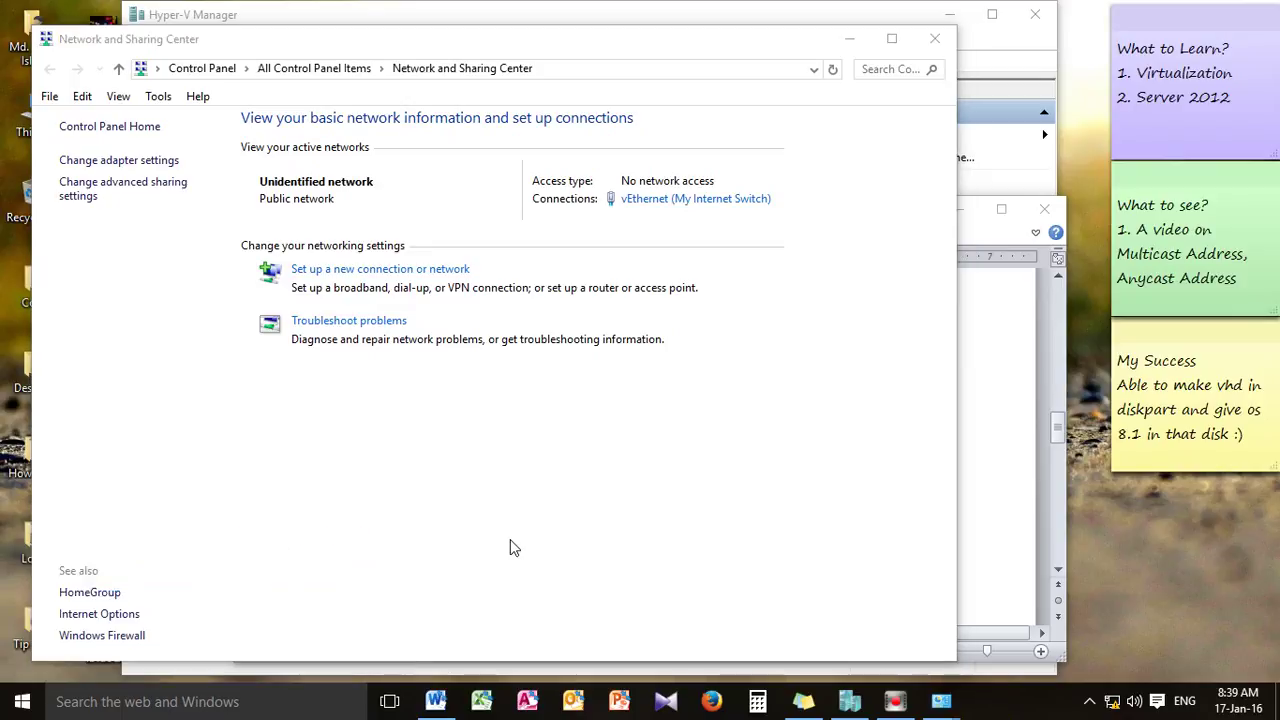
key("Return")
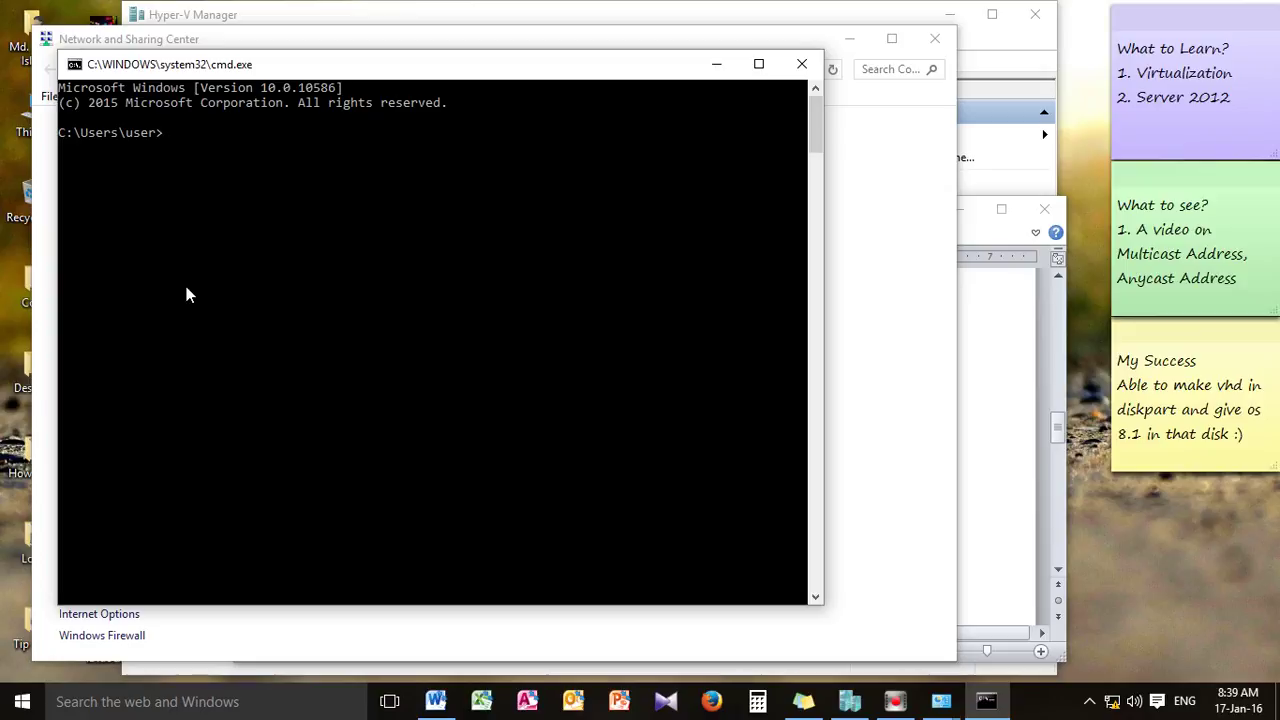
type("ping 10.10.10.12")
key("Return")
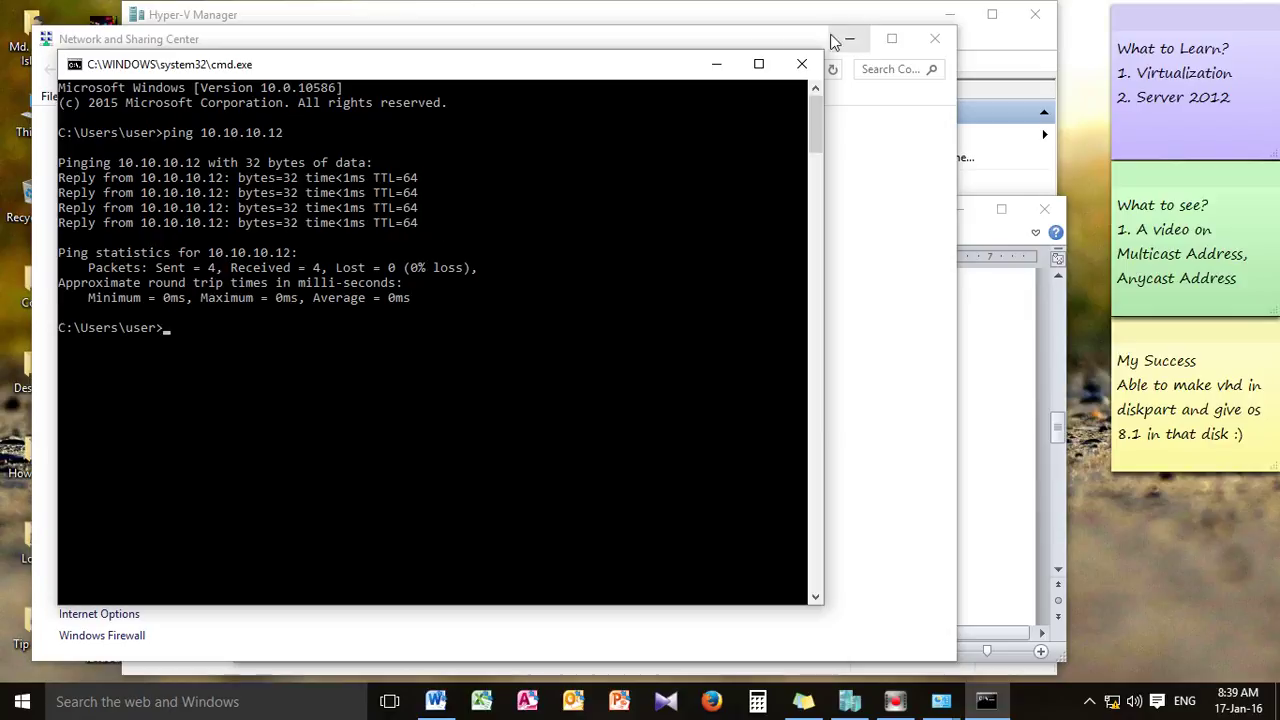
left_click(715, 63)
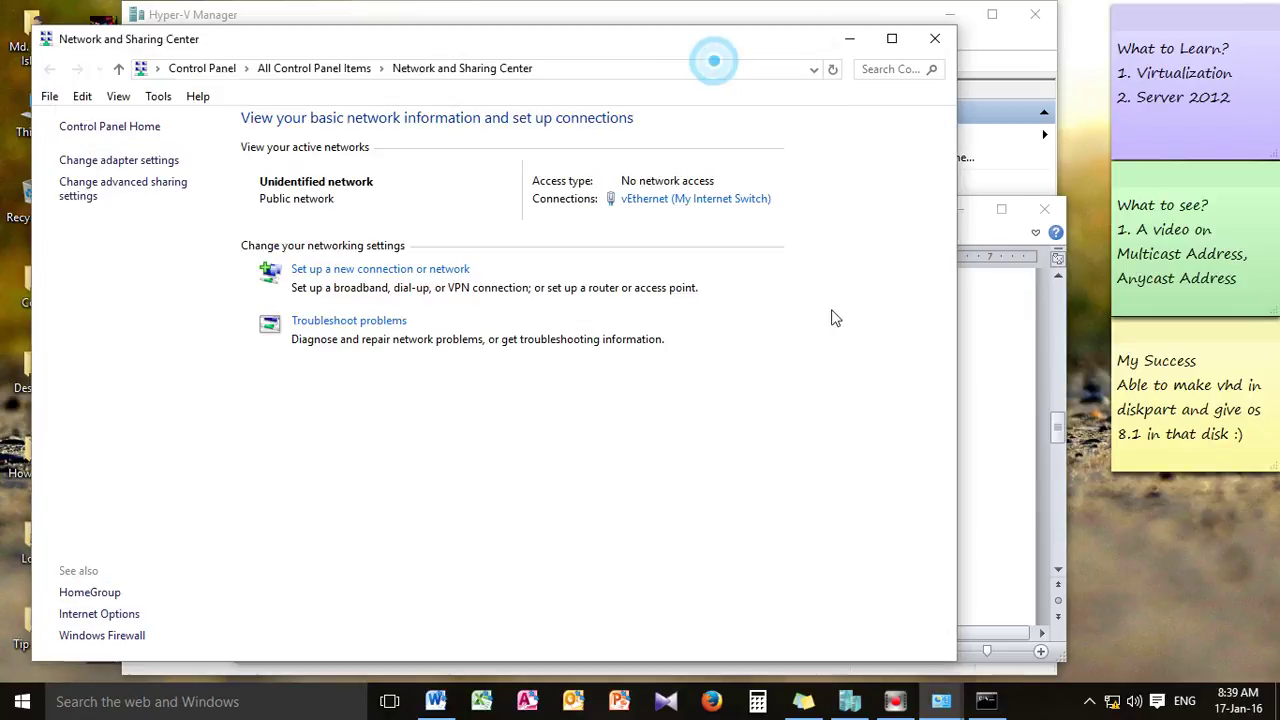
Scroll the Word notes and select the lines on automatic configuration and the private IP address
left_click(850, 41)
scroll(640, 479, "down", 2)
left_click_drag(512, 456, 829, 462)
left_click_drag(392, 495, 949, 500)
scroll(653, 526, "down", 1)
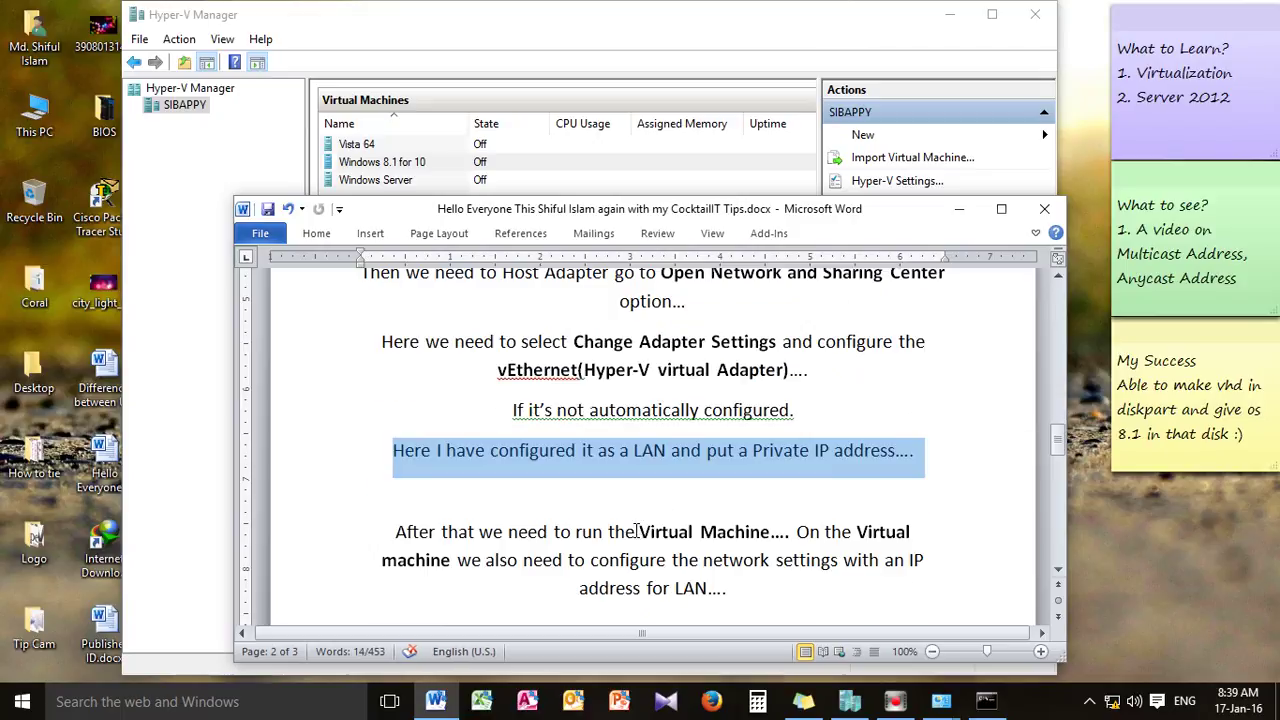
left_click(806, 487)
scroll(806, 487, "down", 1)
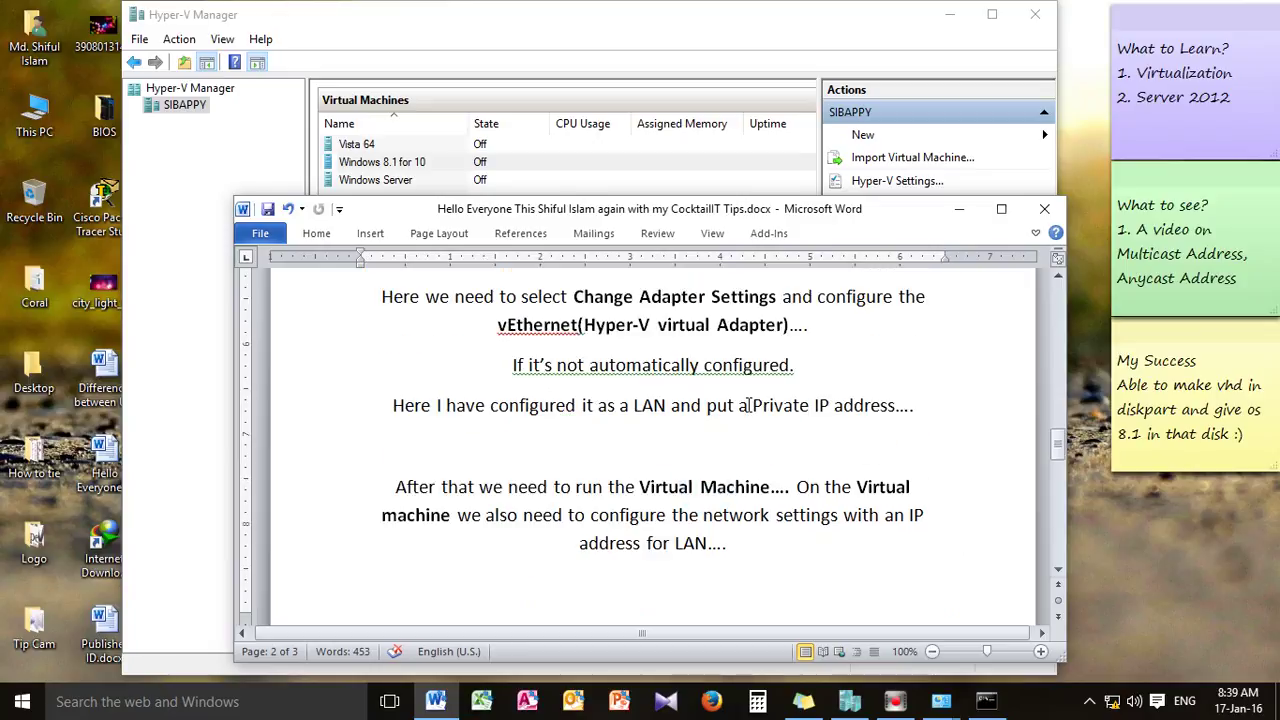
scroll(641, 363, "up", 1)
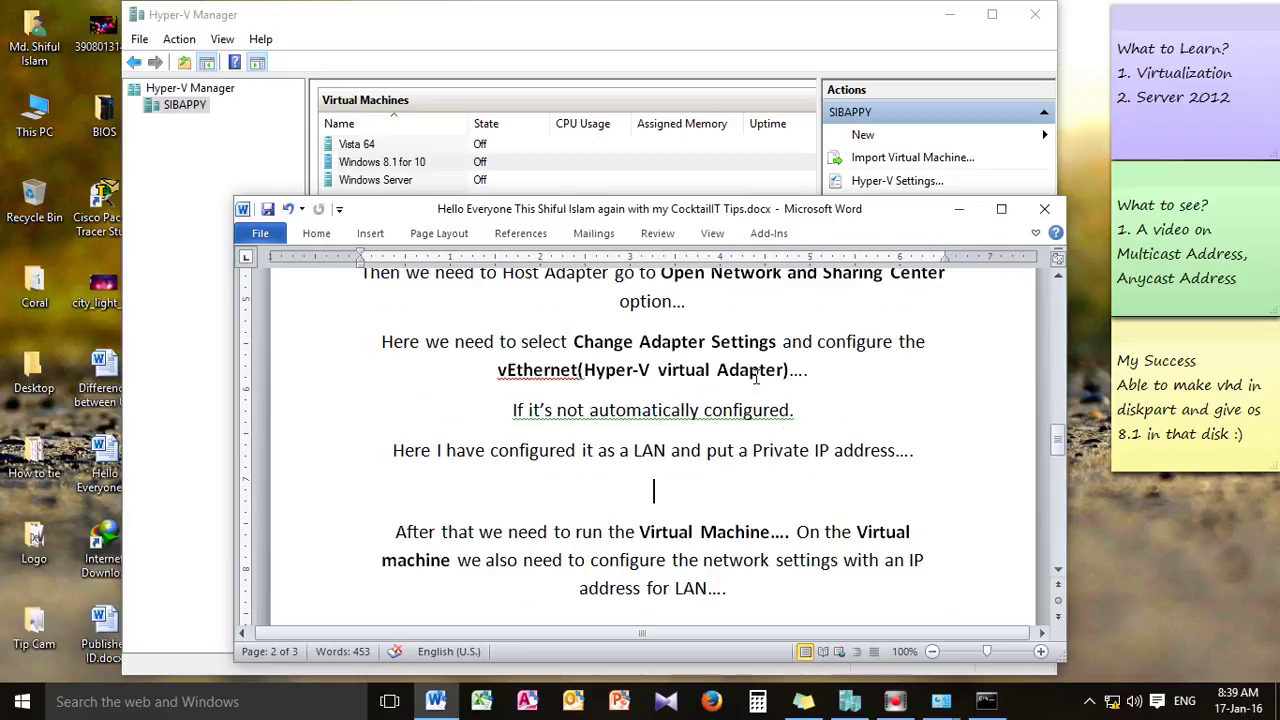
Underline the line 'If it's not automatically configured.' in the Word notes
mouse_move(1120, 708)
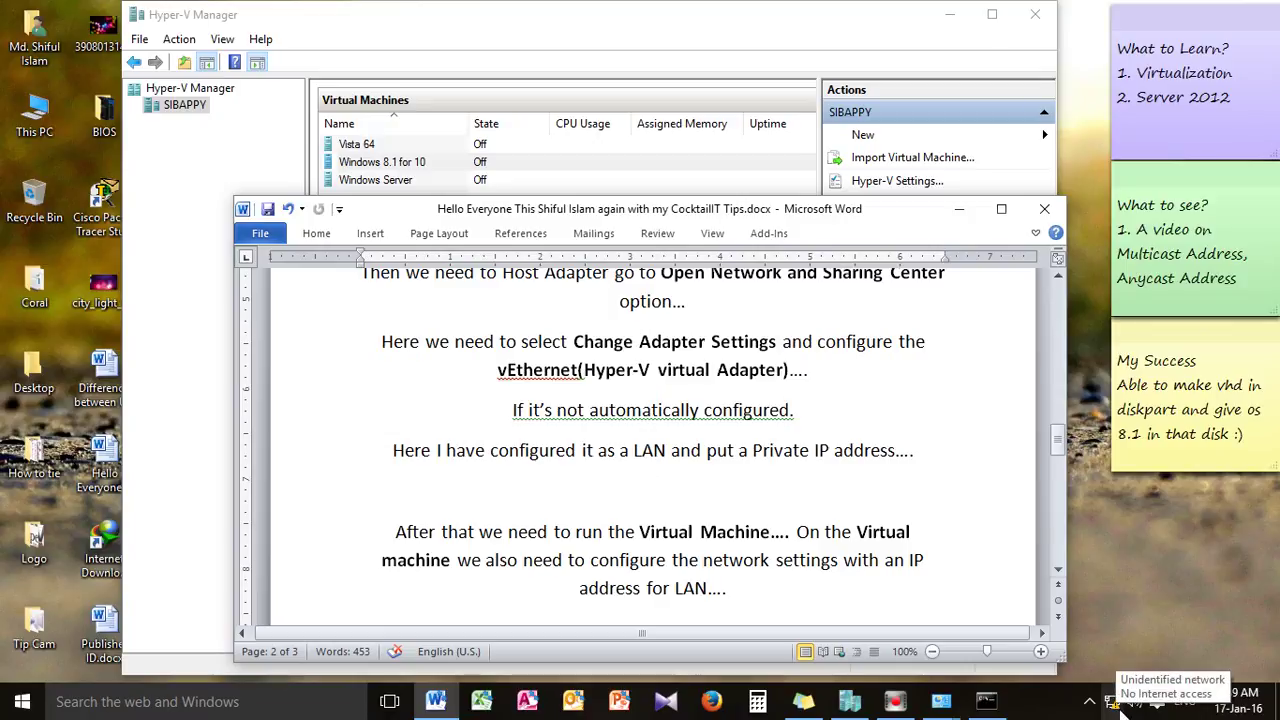
left_click_drag(488, 400, 721, 423)
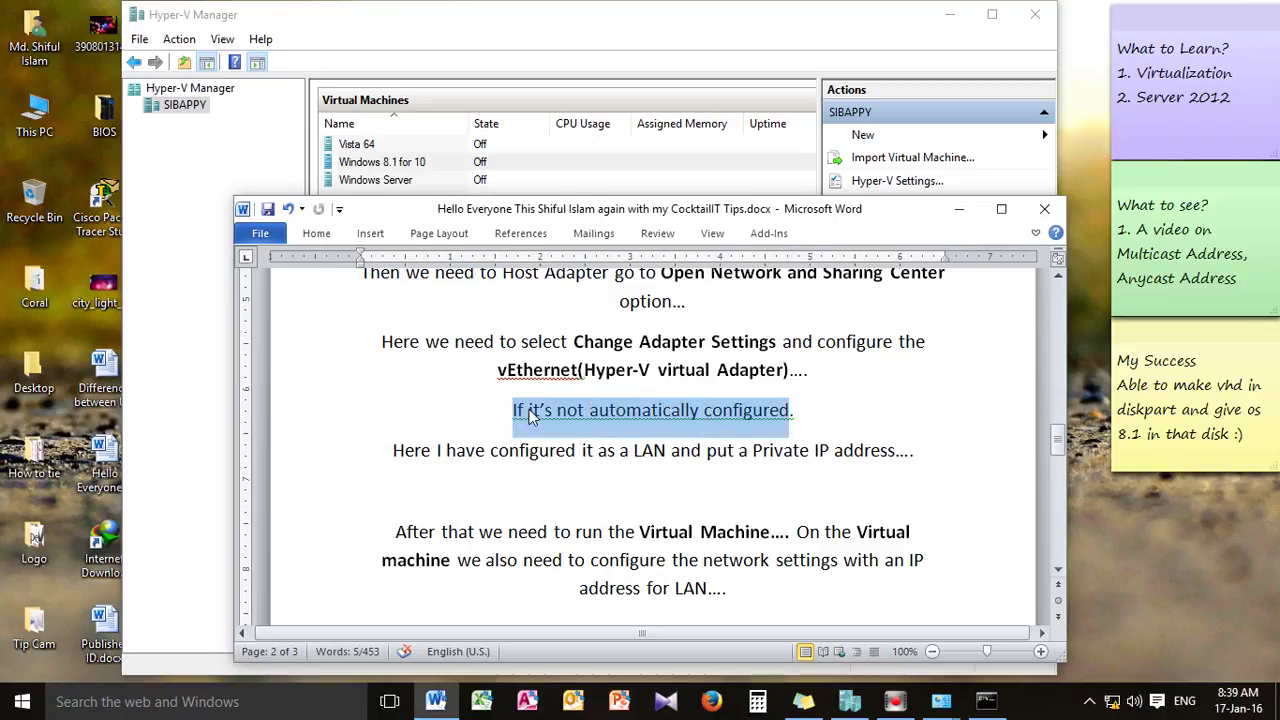
left_click(780, 435)
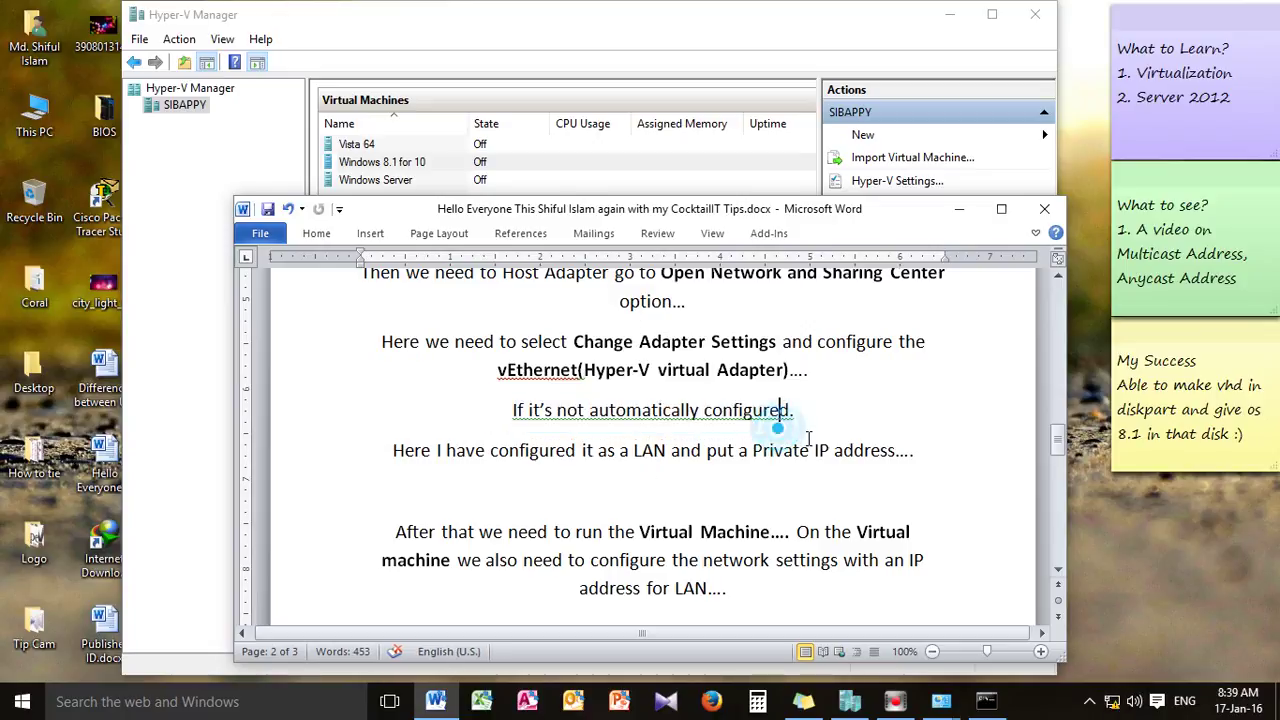
scroll(783, 427, "down", 1)
triple_click(516, 364)
key("ctrl+u")
left_click(686, 403)
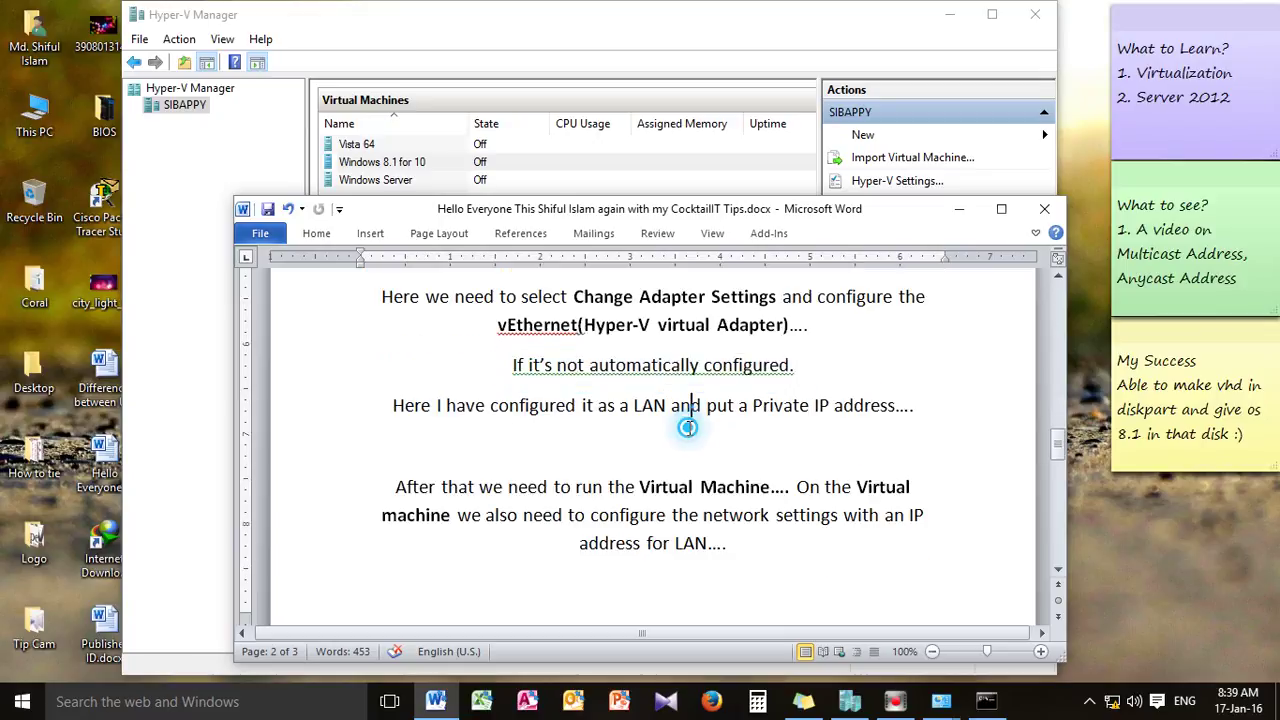
Select the paragraph about running the virtual machine, then minimize Word
scroll(574, 394, "down", 2)
scroll(643, 365, "up", 1)
scroll(643, 365, "down", 1)
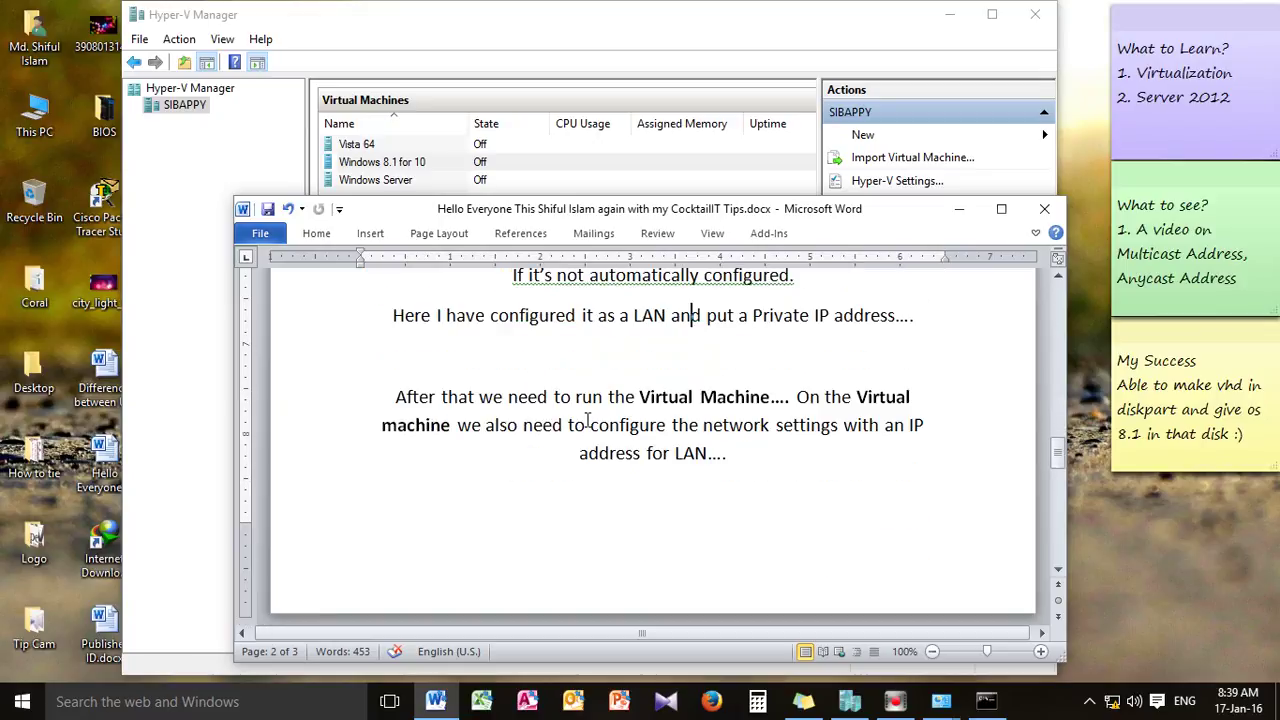
left_click_drag(425, 397, 909, 447)
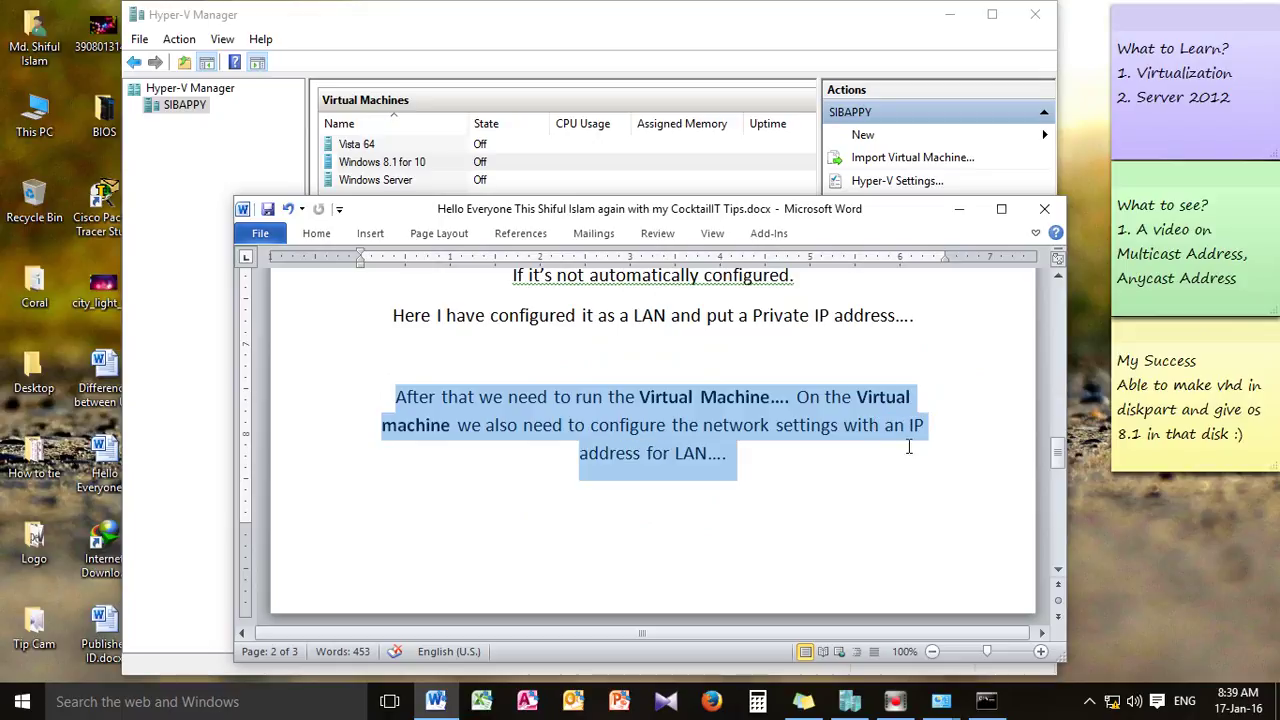
left_click(958, 209)
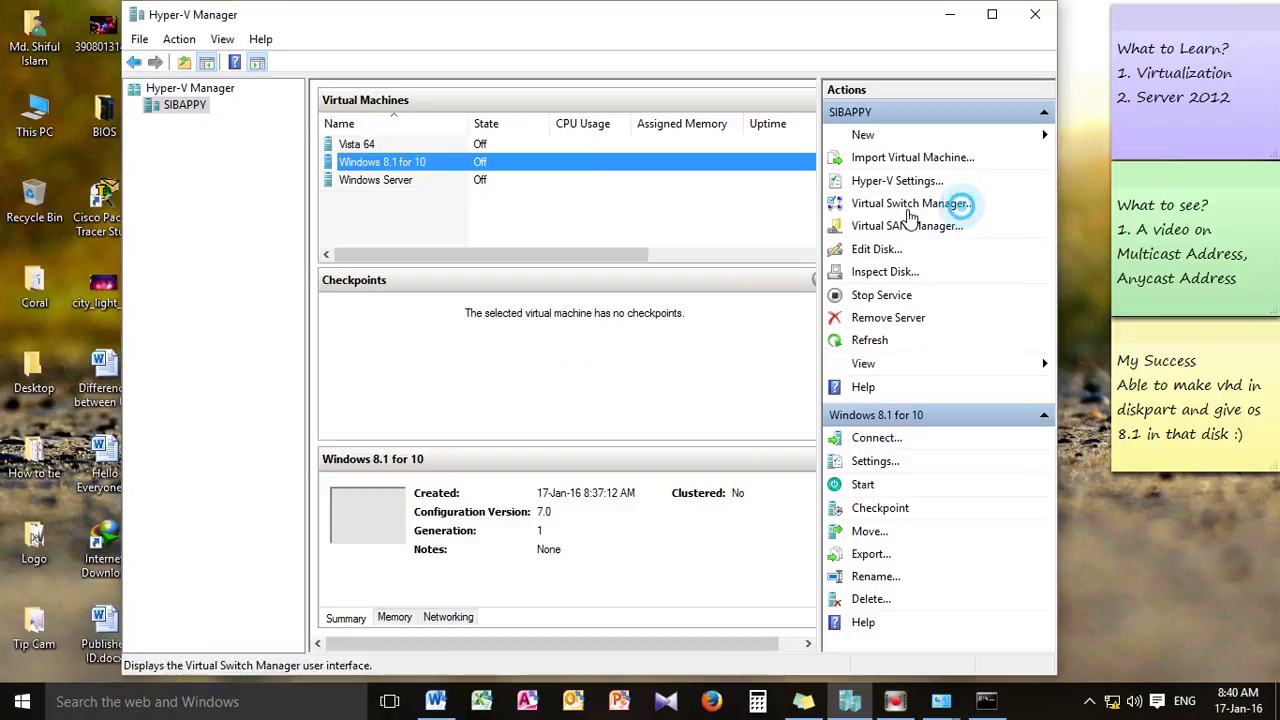
Connect to and start Windows 8.1 for 10, then bring its console window forward
double_click(407, 170)
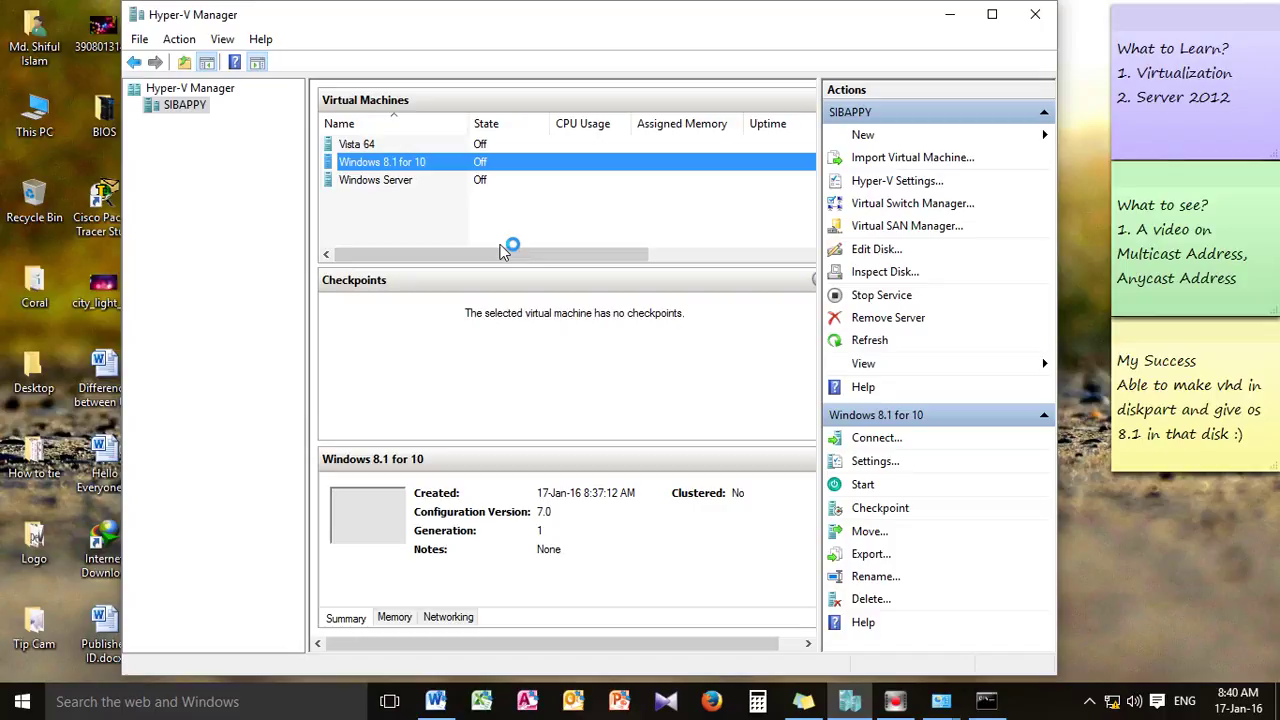
left_click(1090, 701)
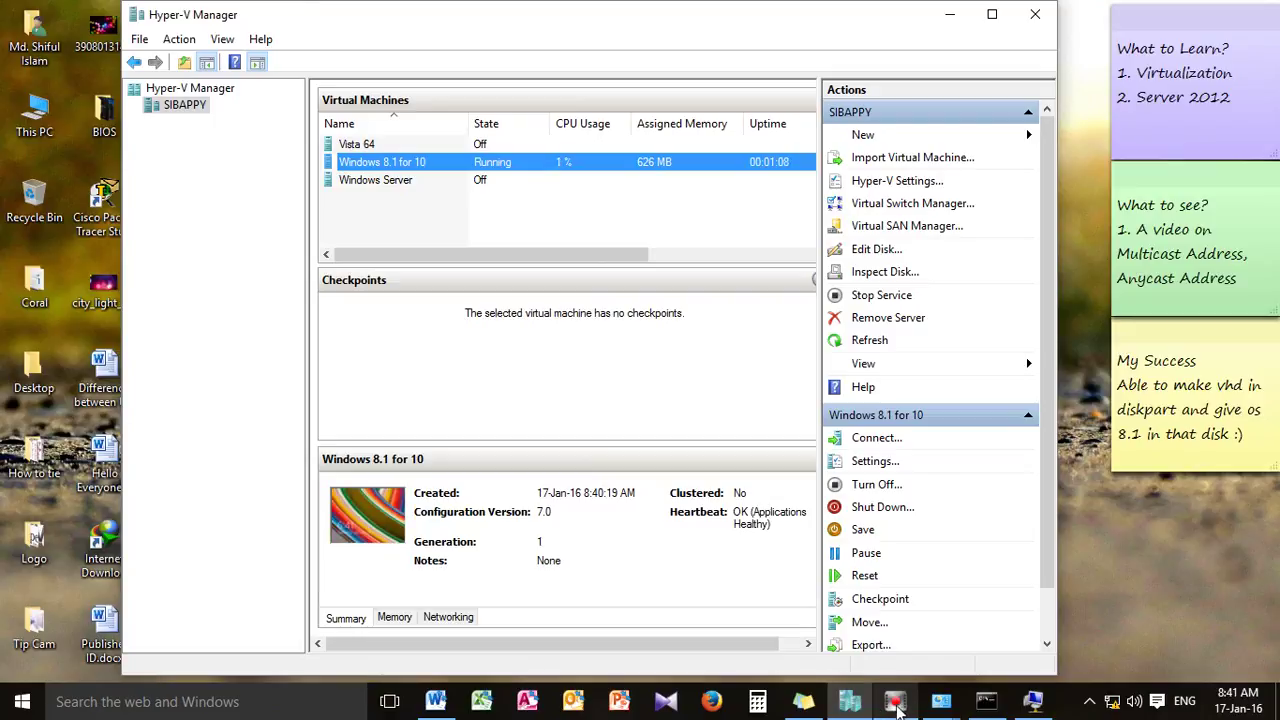
left_click(1033, 701)
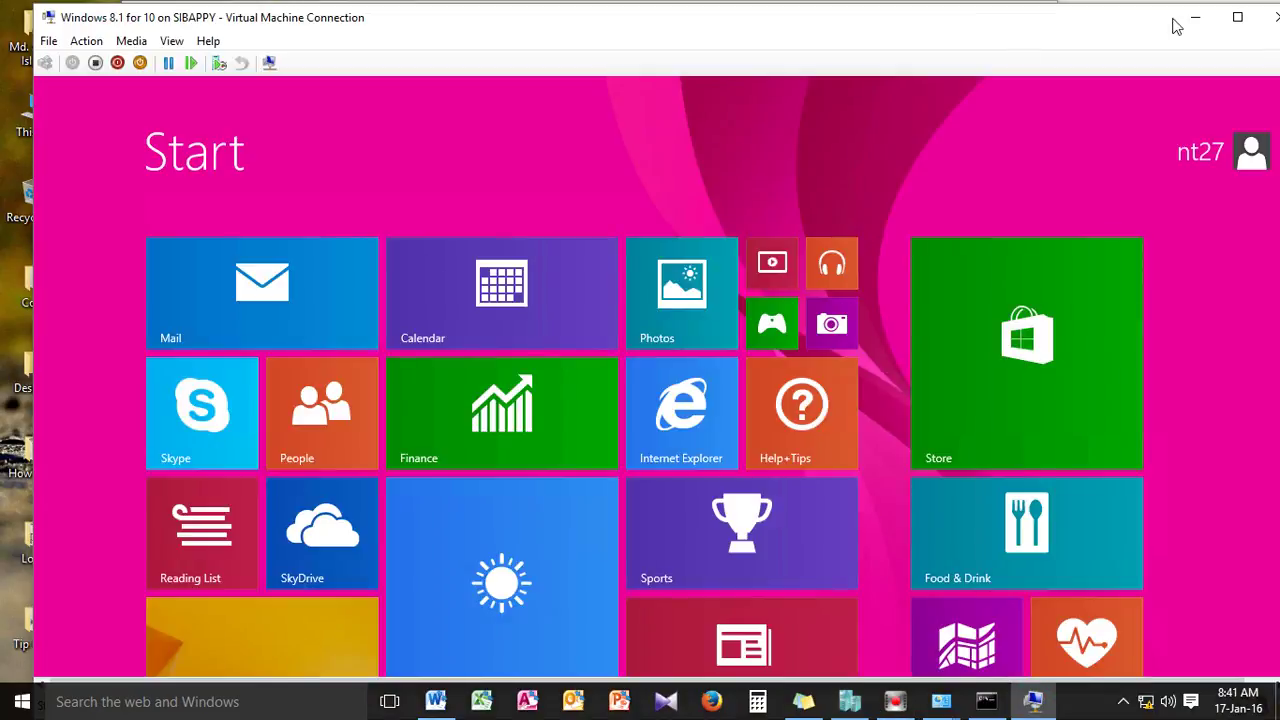
Maximize the VM console and open the guest Ethernet adapter's properties from Network and Sharing Center
left_click(1237, 17)
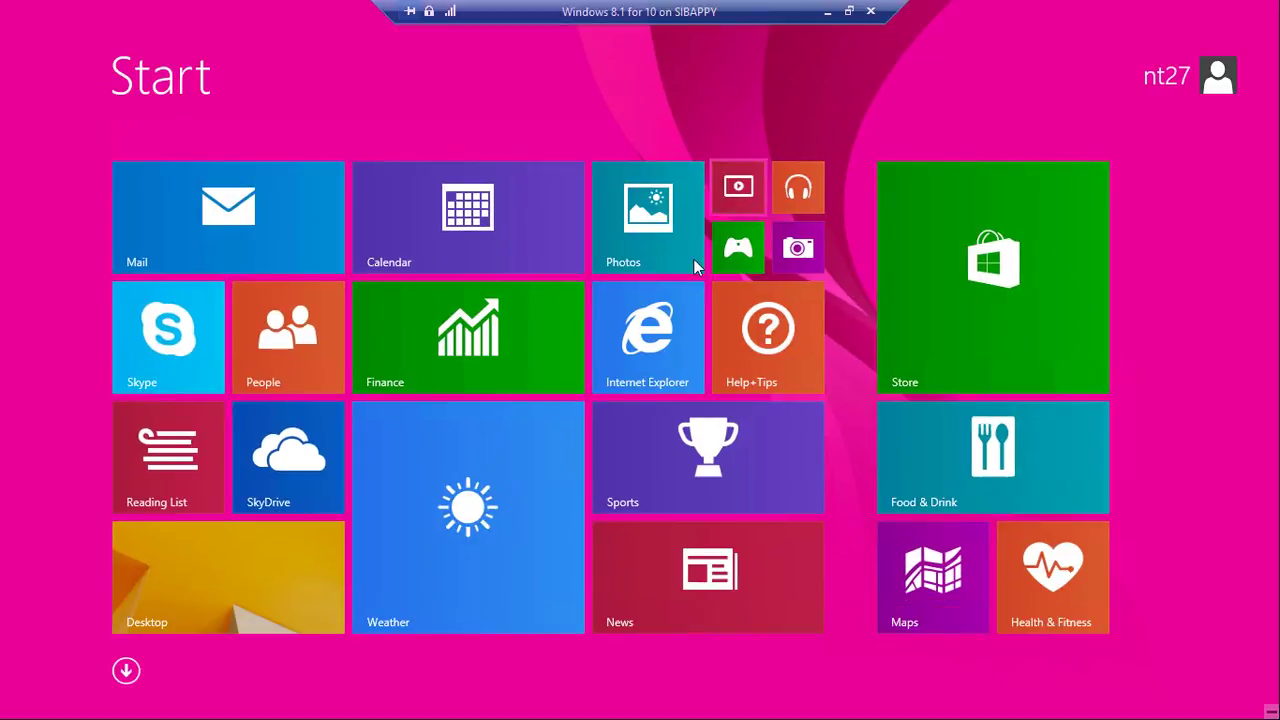
left_click(191, 571)
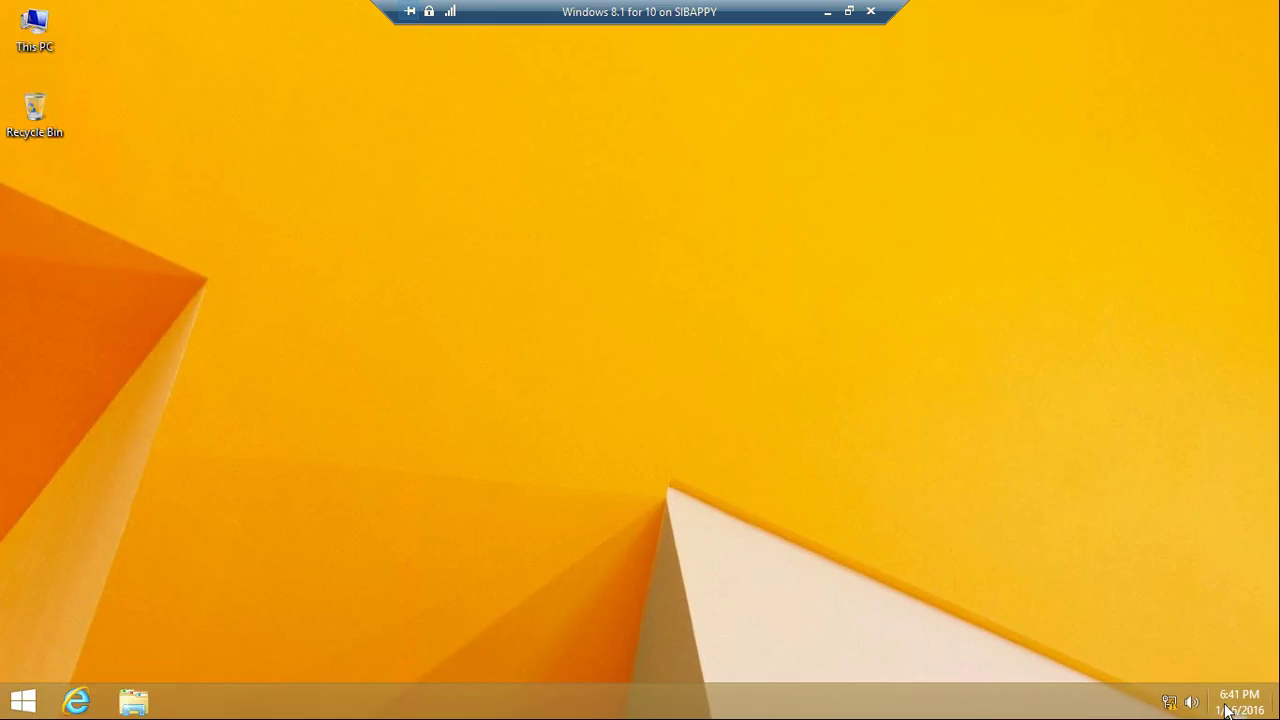
right_click(1169, 703)
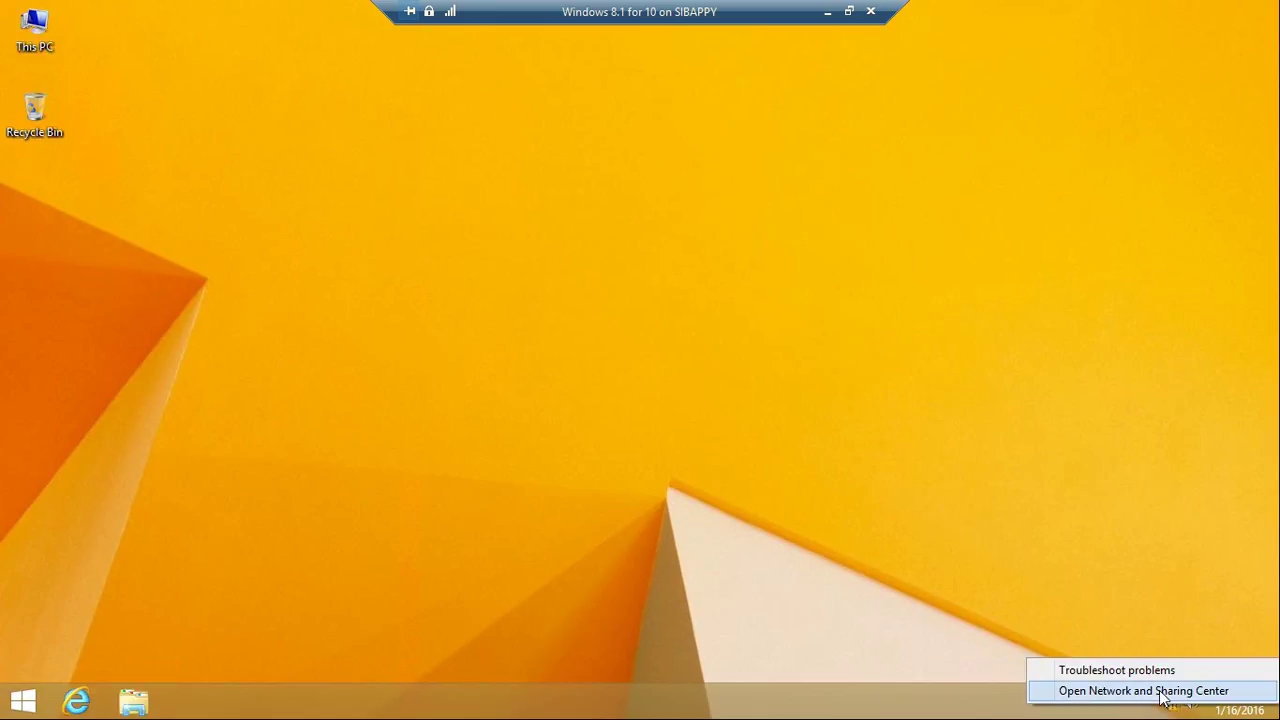
left_click(1157, 690)
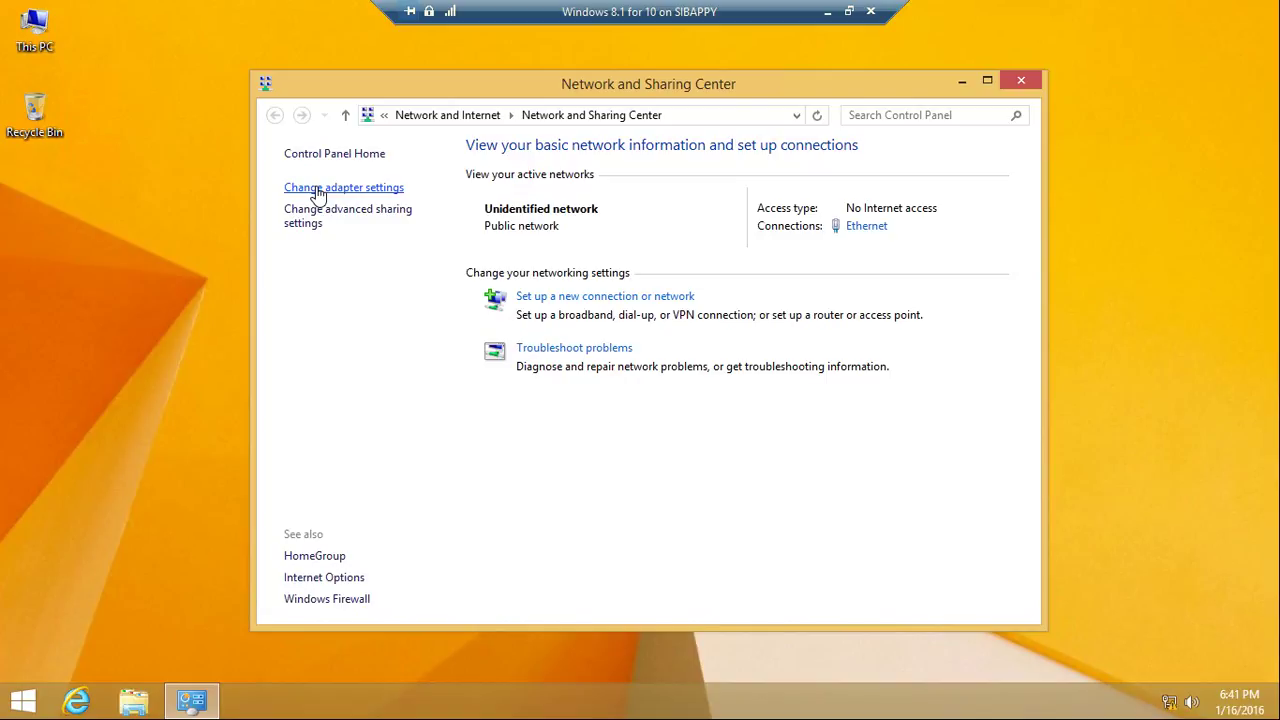
left_click(317, 189)
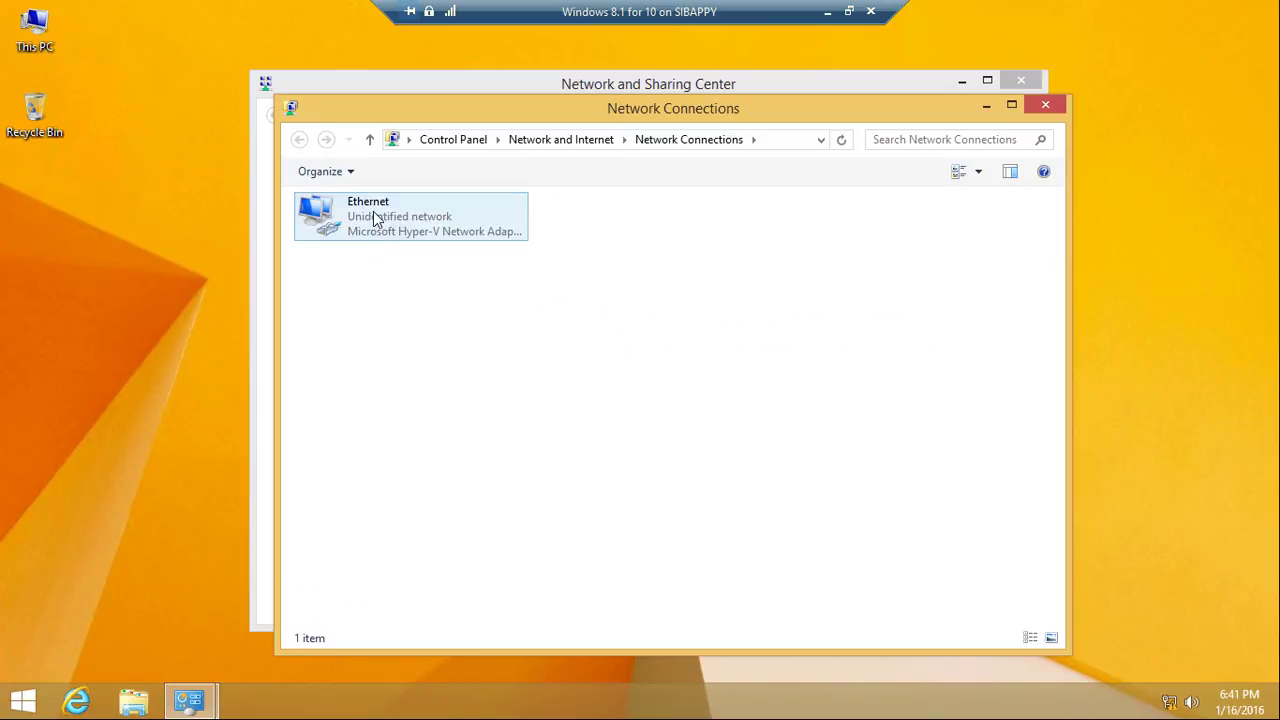
right_click(373, 212)
left_click(442, 394)
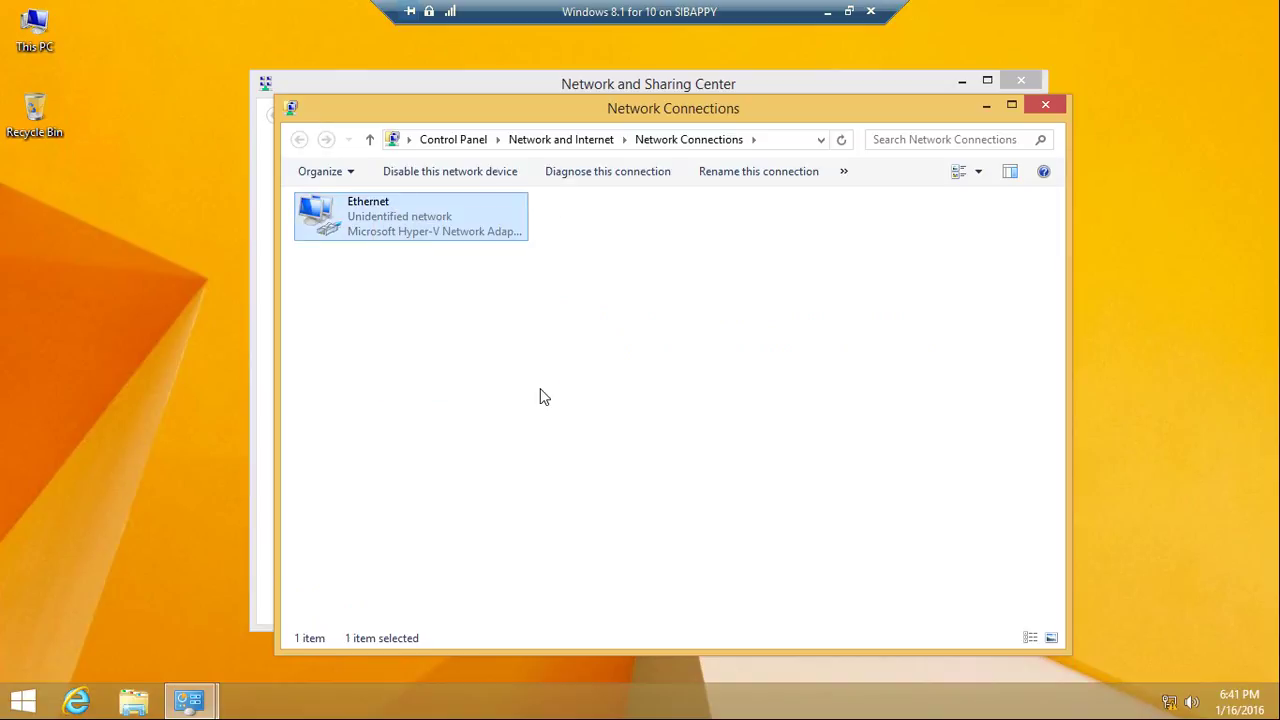
Set Internet Protocol Version 4 to IP 10.10.10.13, subnet mask 255.255.255.224, and confirm
scroll(358, 425, "down", 1)
left_click(470, 435)
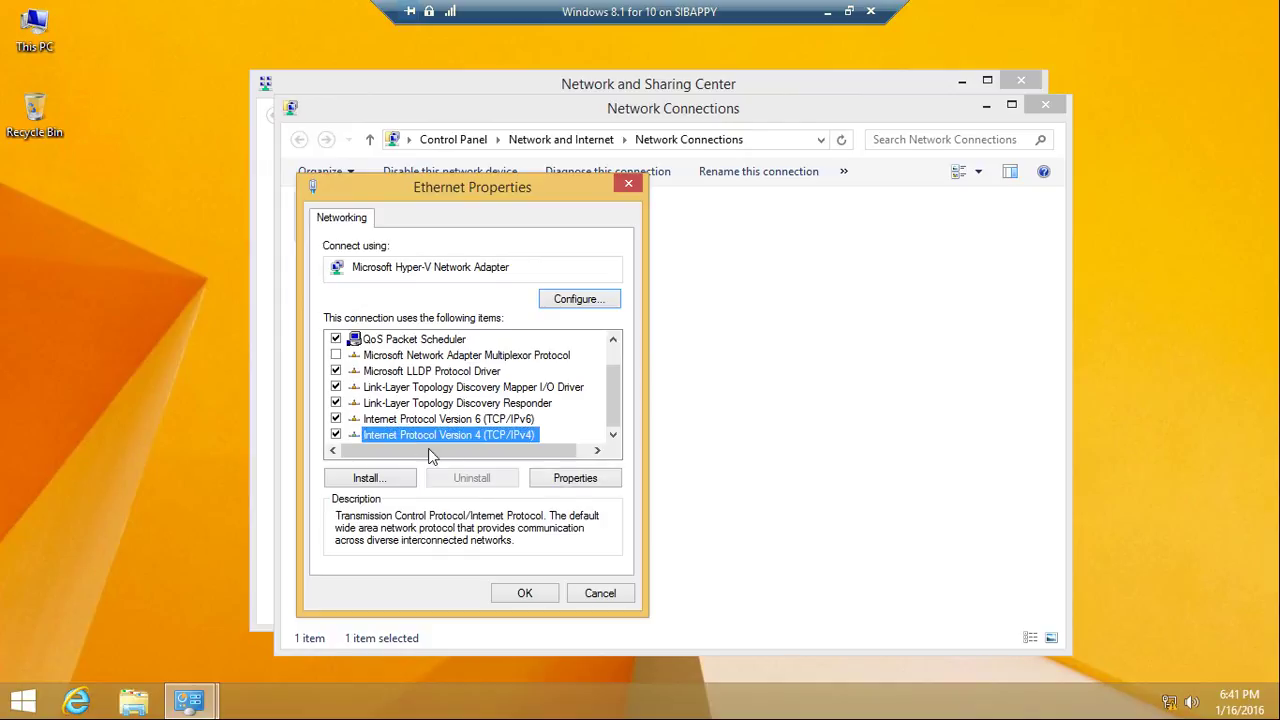
left_click(552, 482)
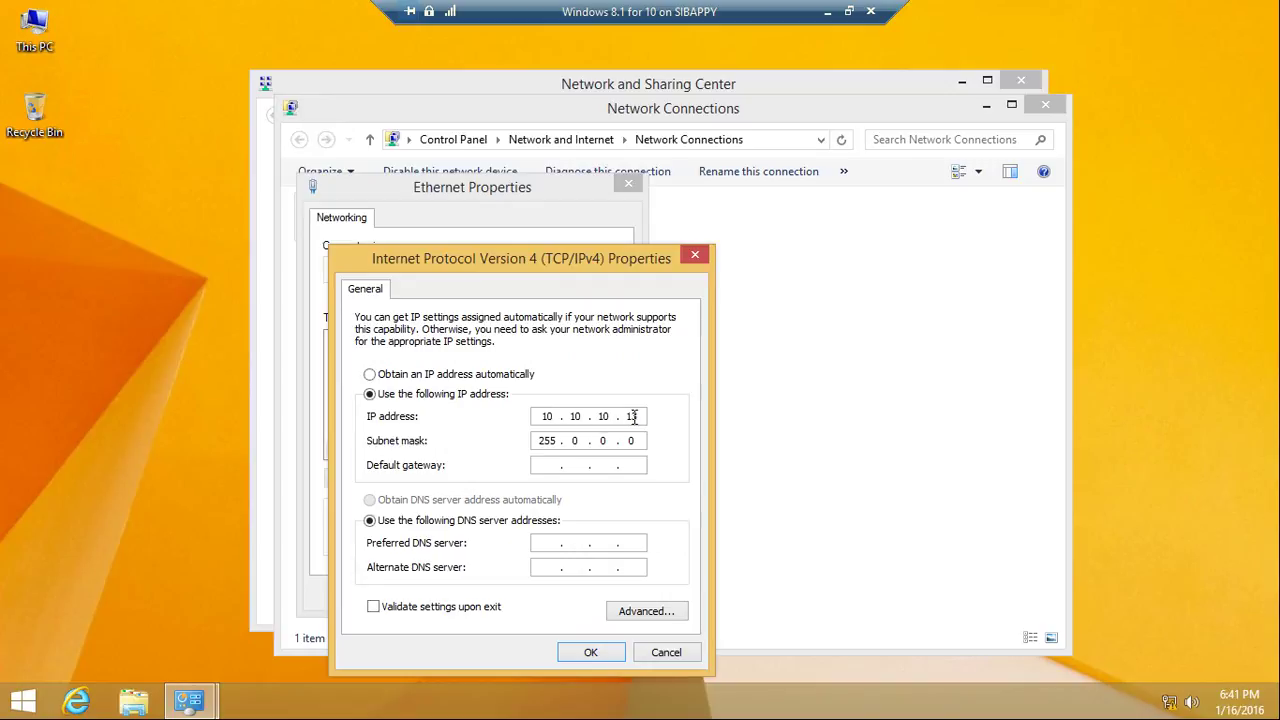
left_click_drag(584, 440, 566, 440)
type("255")
type("255")
type("255")
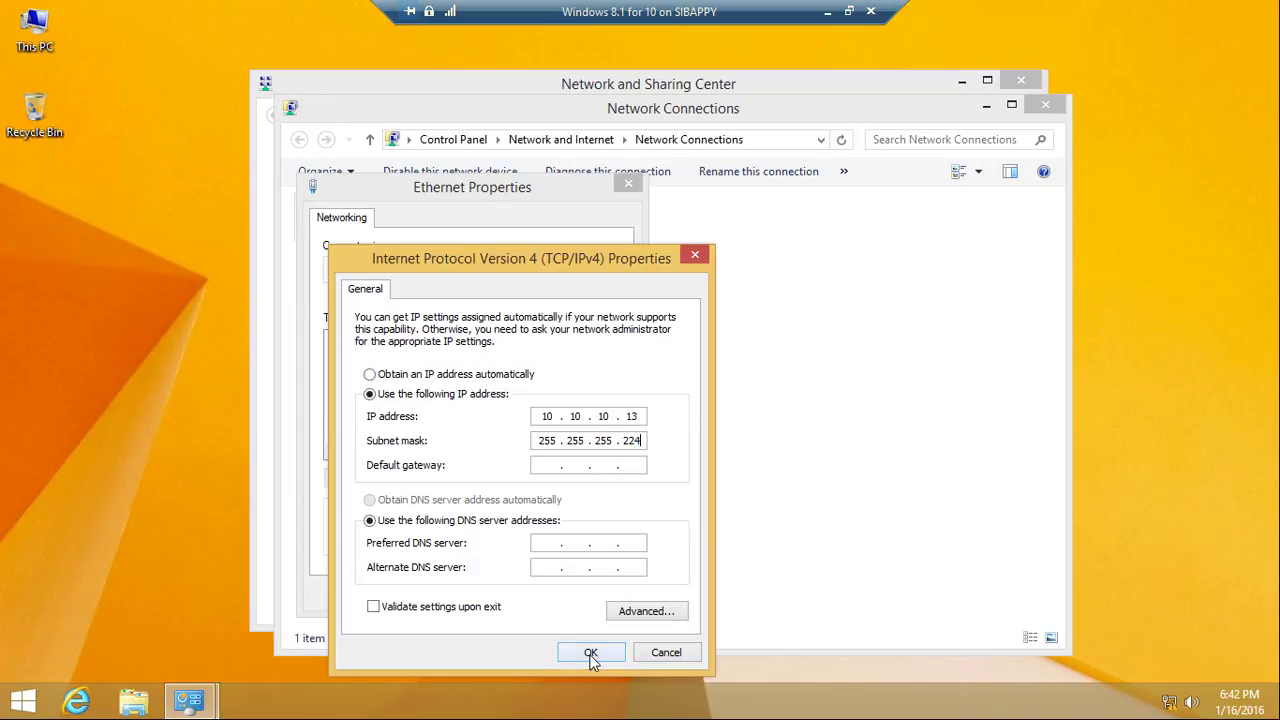
left_click(590, 652)
left_click(530, 592)
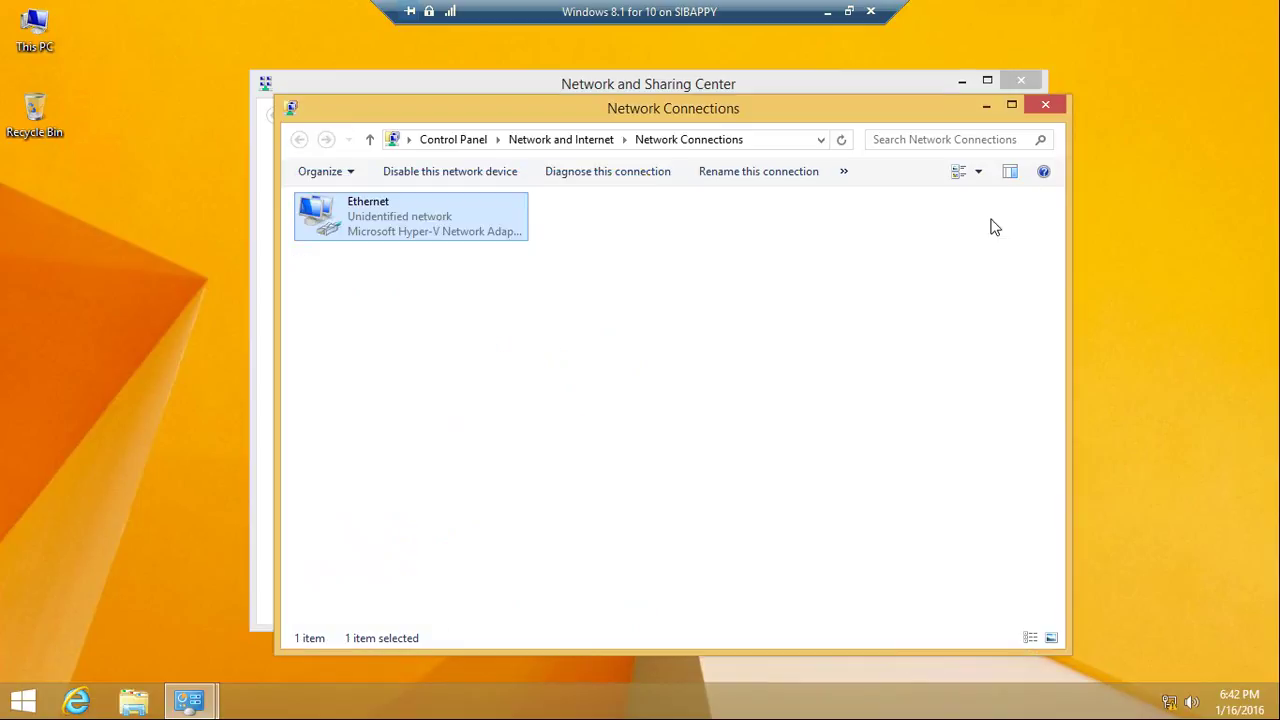
Close the network windows and ping 10.10.10.13 inside the VM, getting 4 of 4 replies
left_click(1056, 104)
left_click(1039, 81)
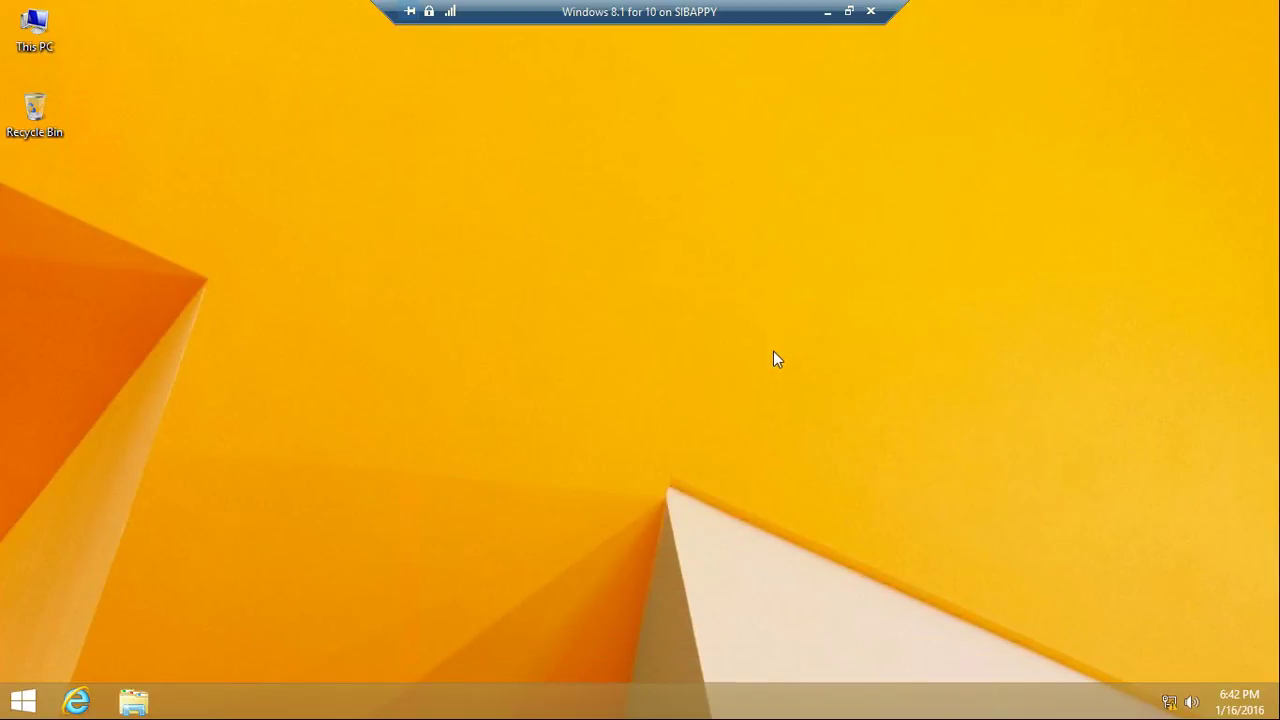
key("super+r")
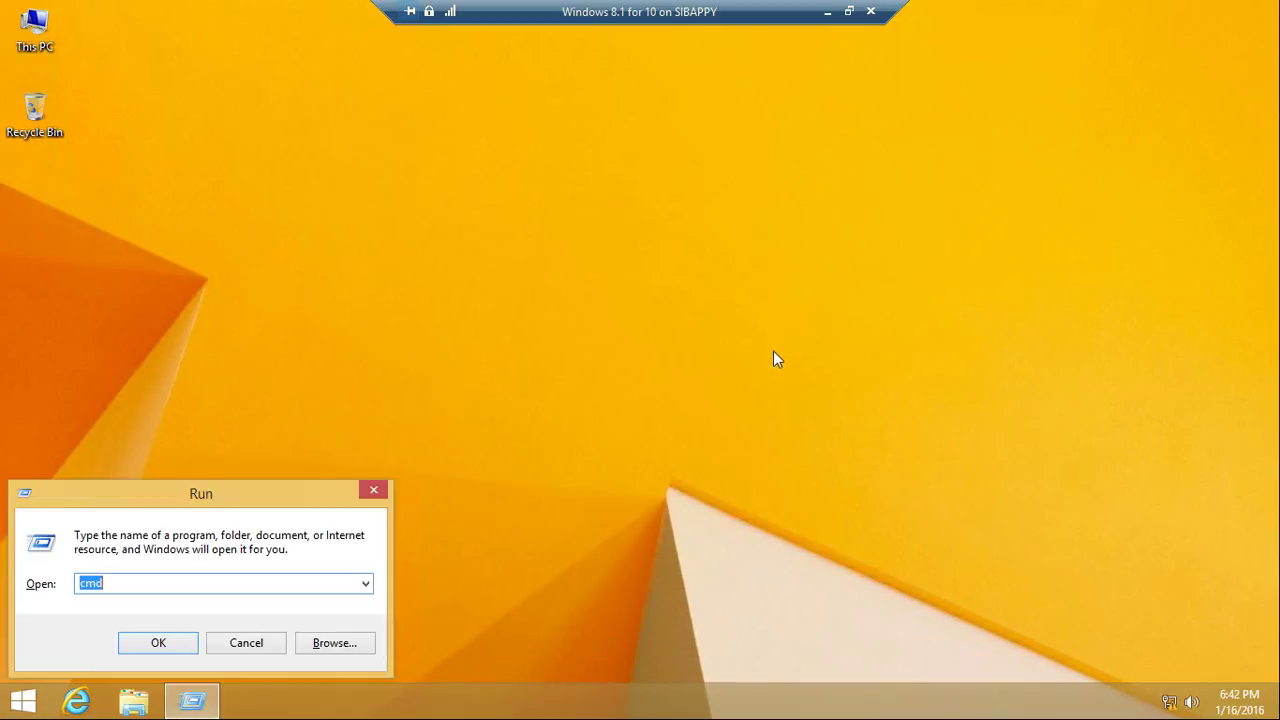
key("Return")
type("ping 10.10.10.13")
key("Return")
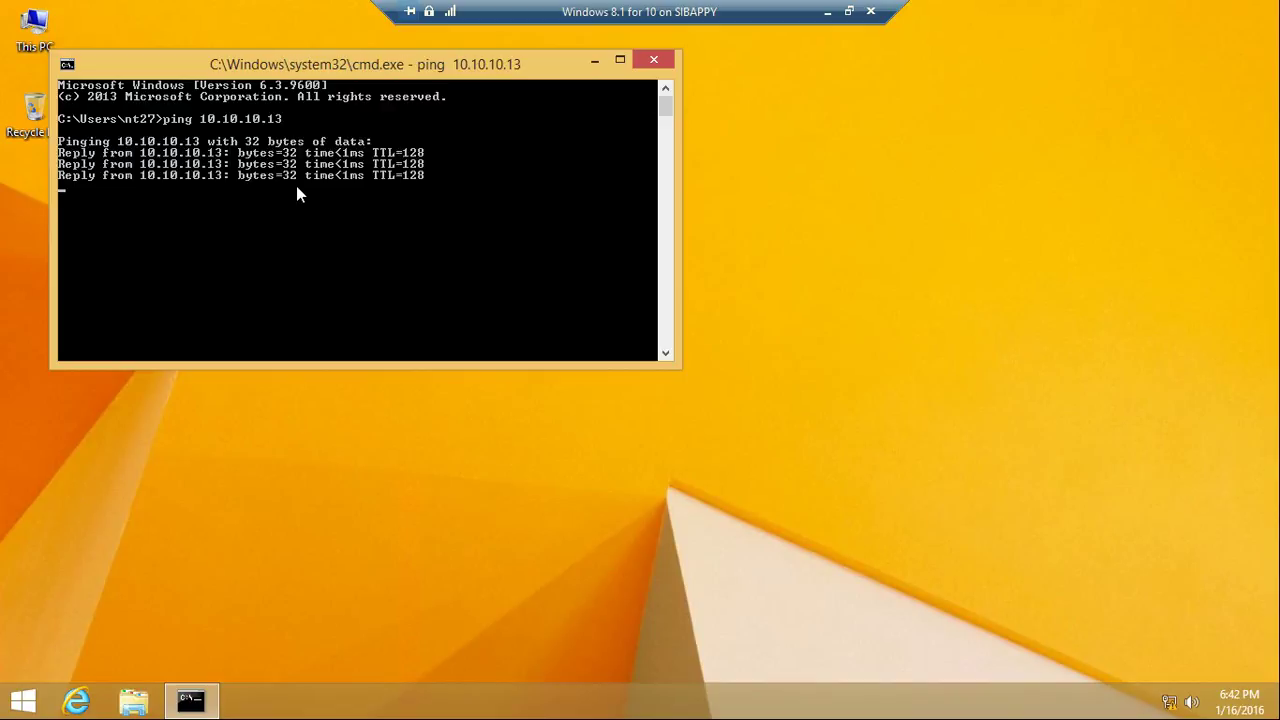
left_click(593, 62)
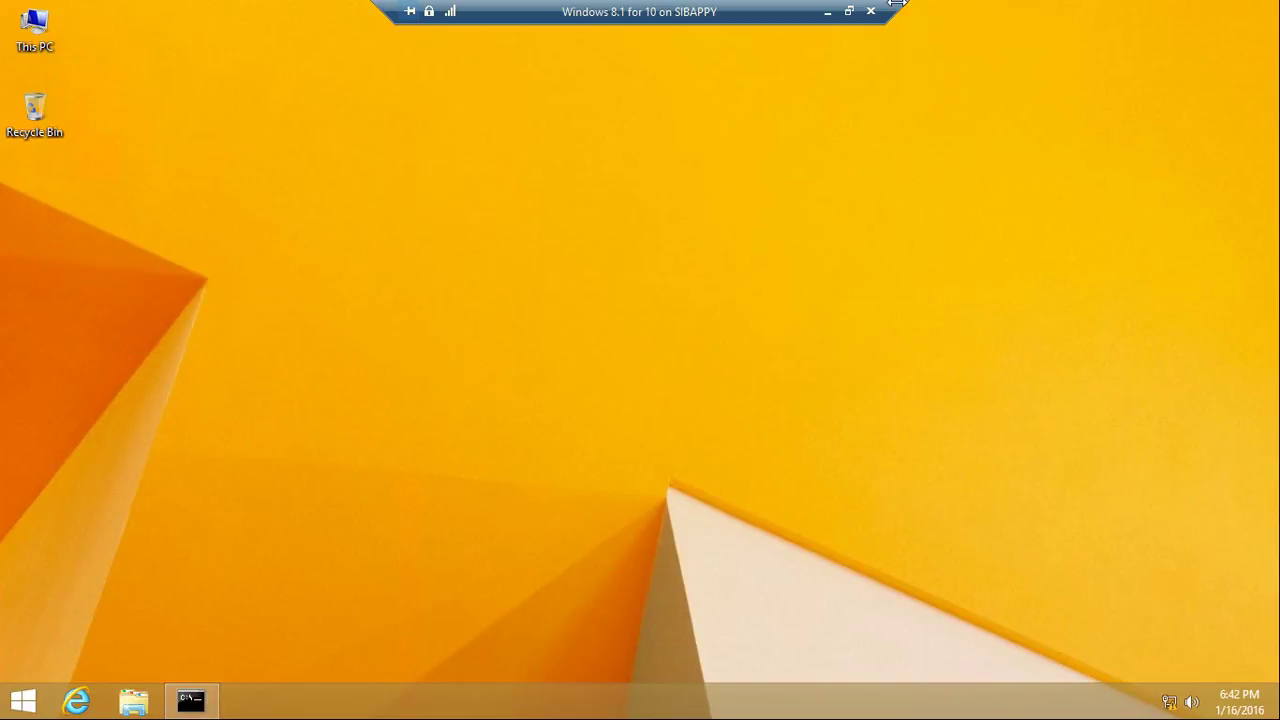
Return to the host, highlight the Word reminder about turning on all sharing options, and open the tray network menu
left_click(828, 13)
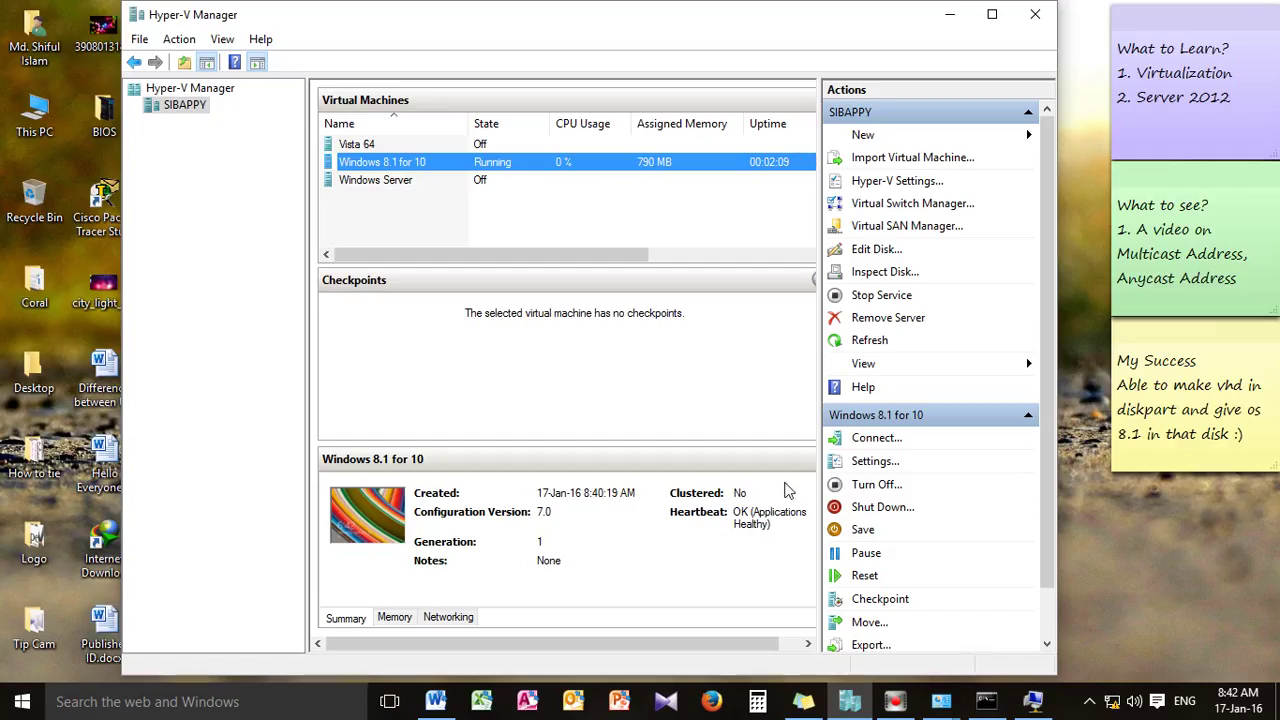
left_click(435, 701)
scroll(551, 486, "down", 5)
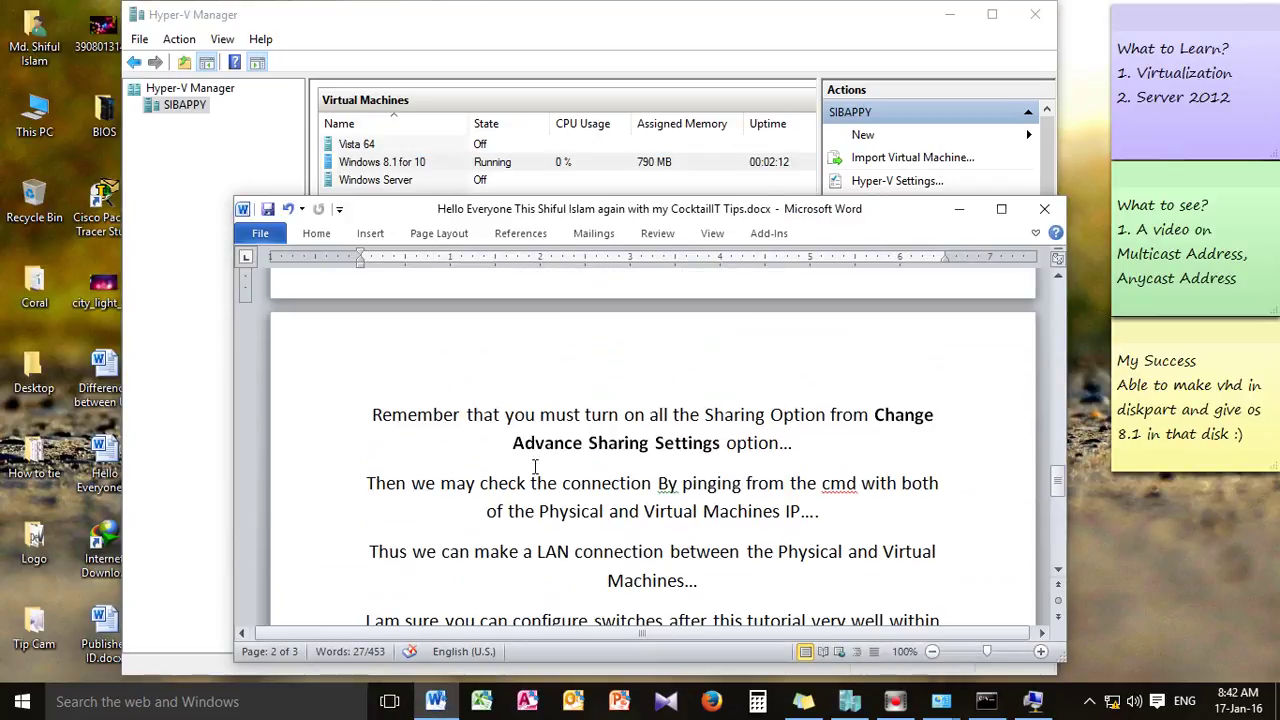
left_click_drag(422, 405, 1032, 414)
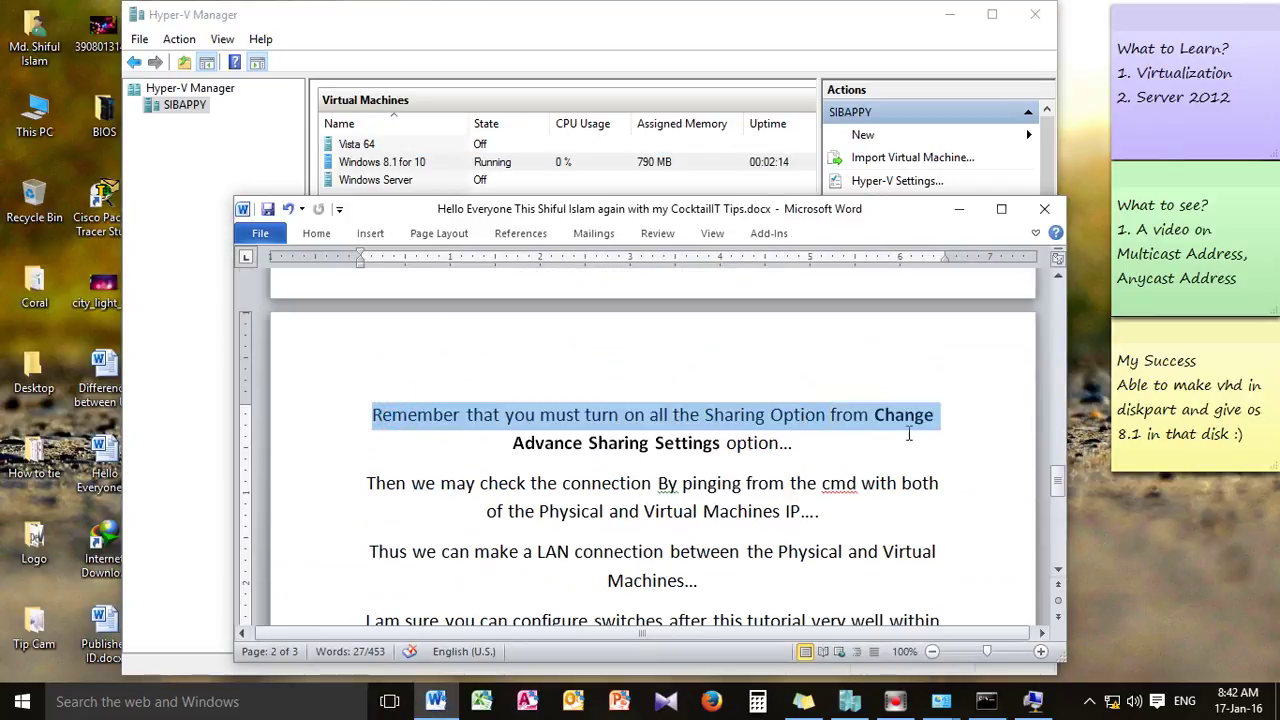
left_click_drag(784, 444, 542, 425)
scroll(695, 450, "down", 1)
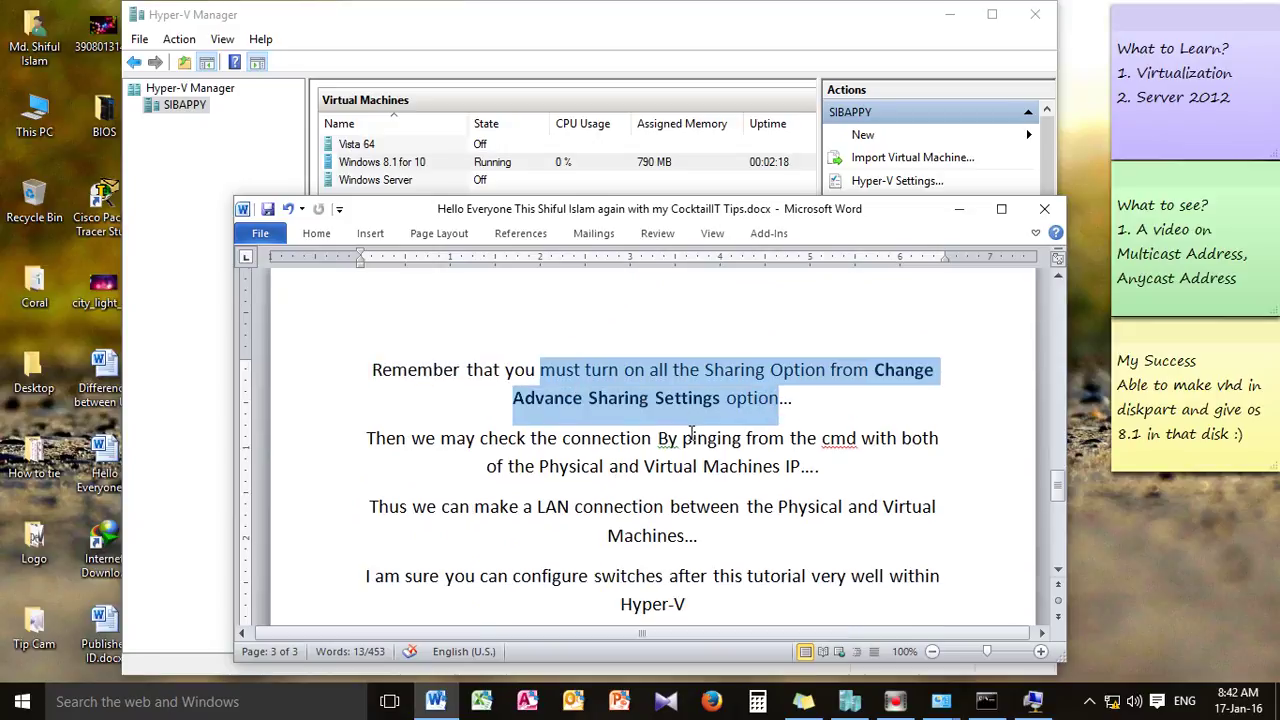
left_click(1112, 702)
right_click(1112, 702)
Open the host's advanced sharing settings and expand the Private, Guest or Public, and All Networks profiles
left_click(1105, 686)
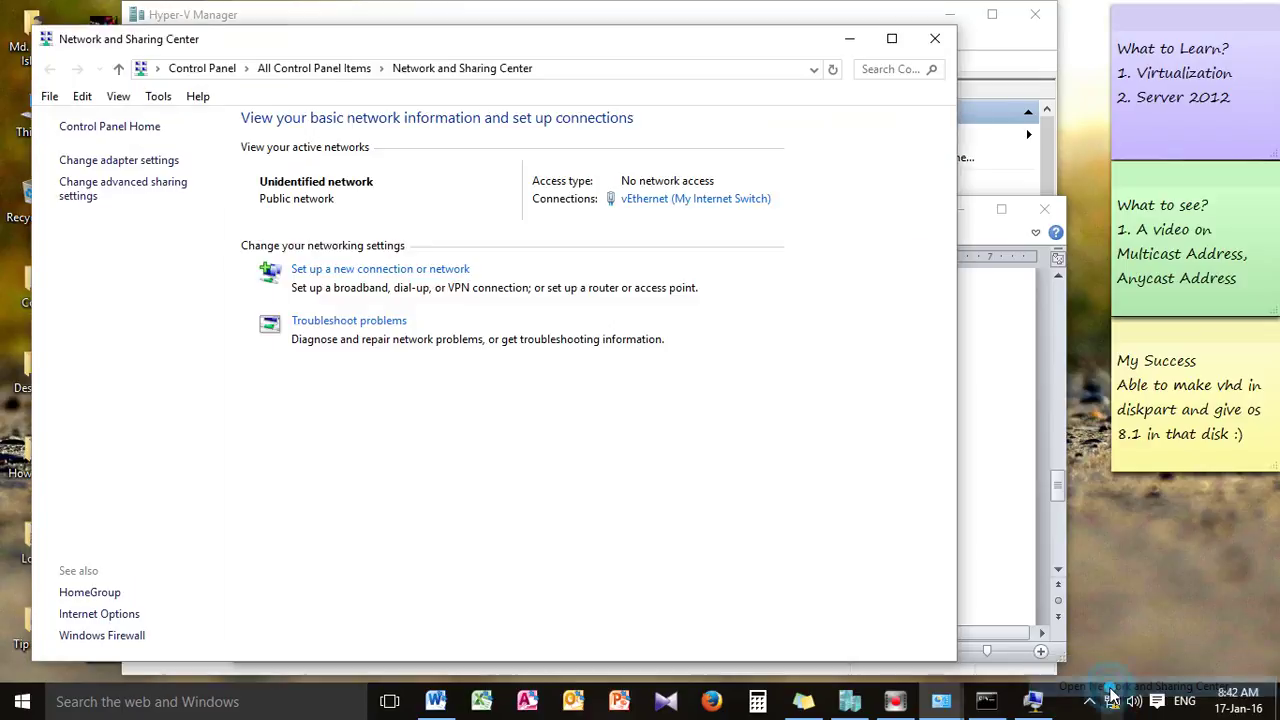
left_click(79, 192)
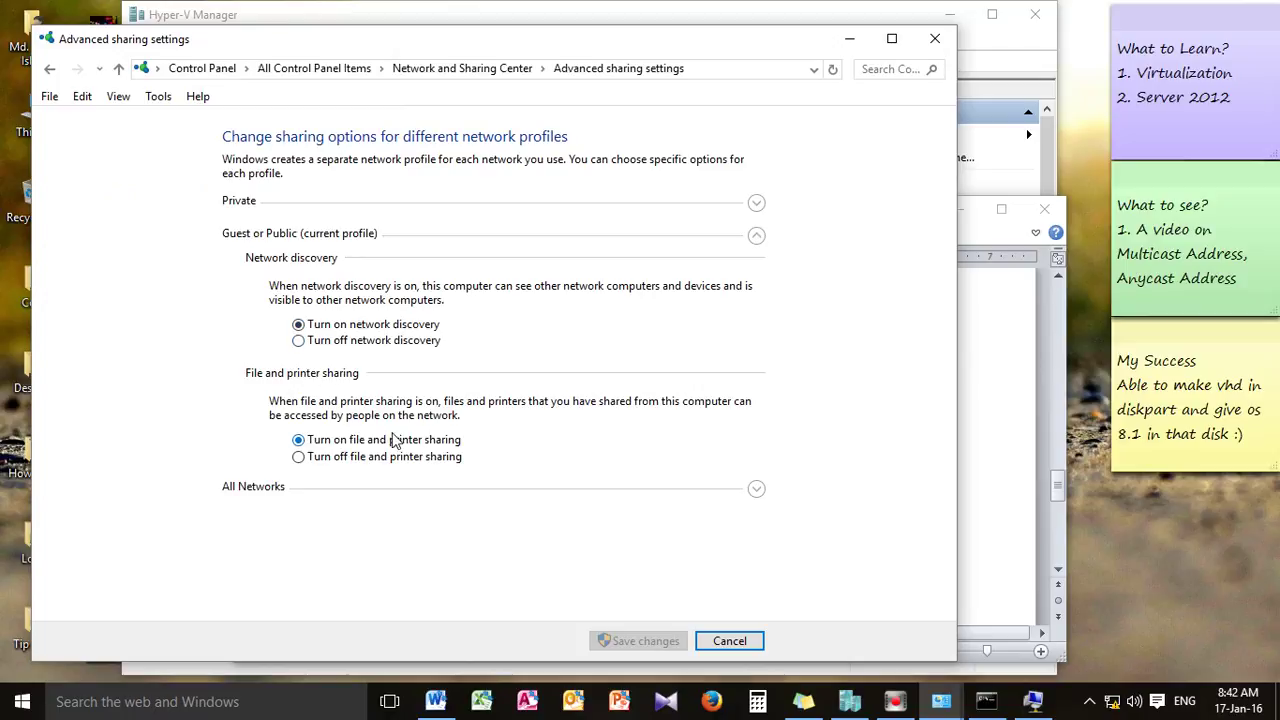
left_click(757, 204)
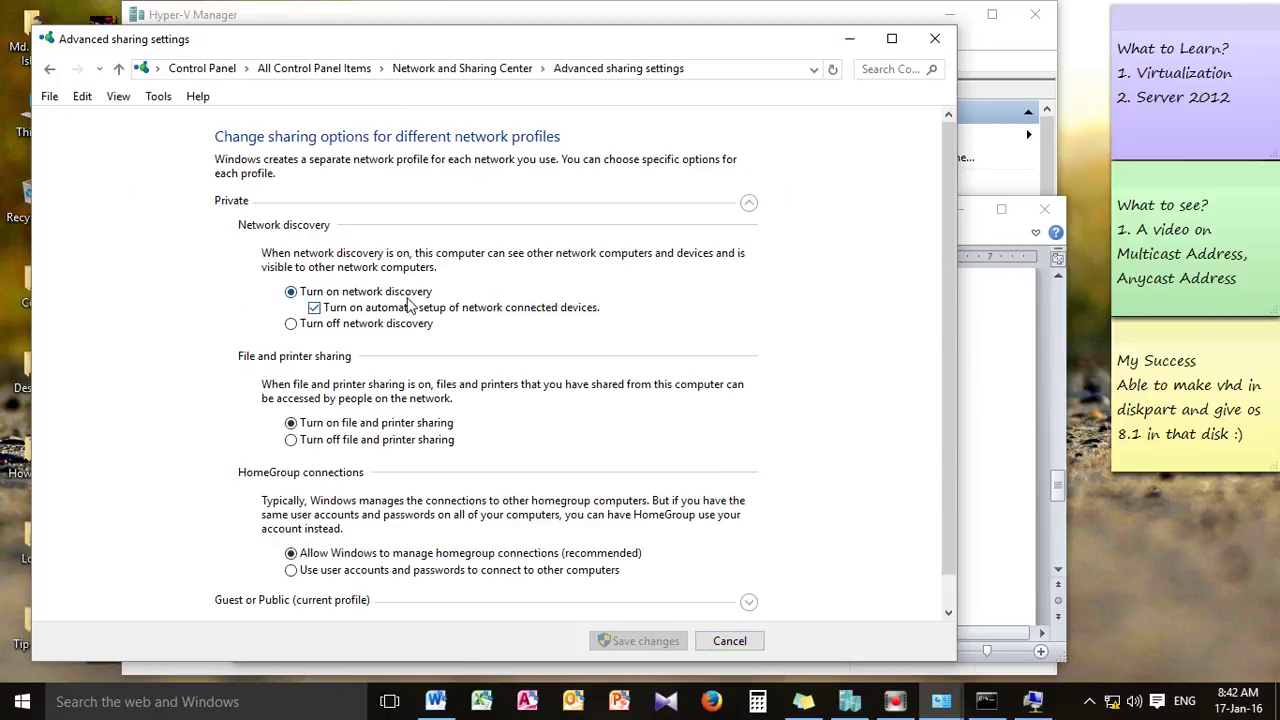
scroll(340, 440, "down", 2)
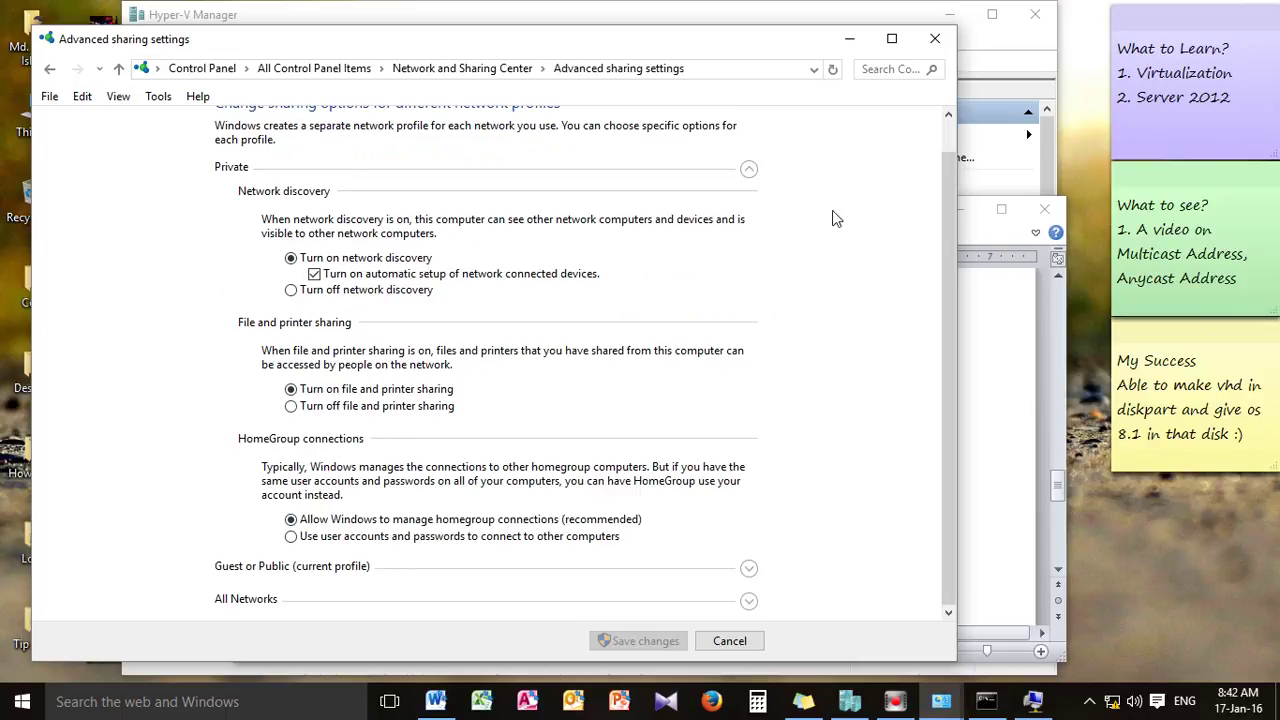
left_click(748, 568)
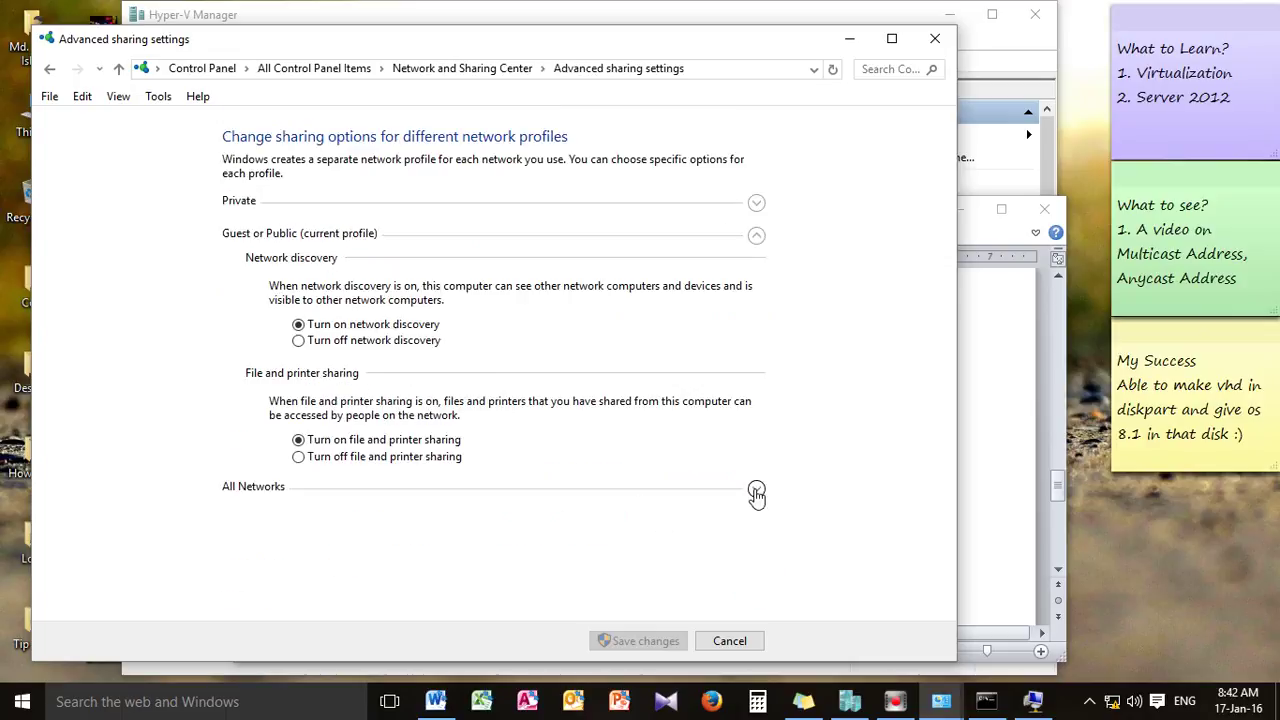
left_click(756, 491)
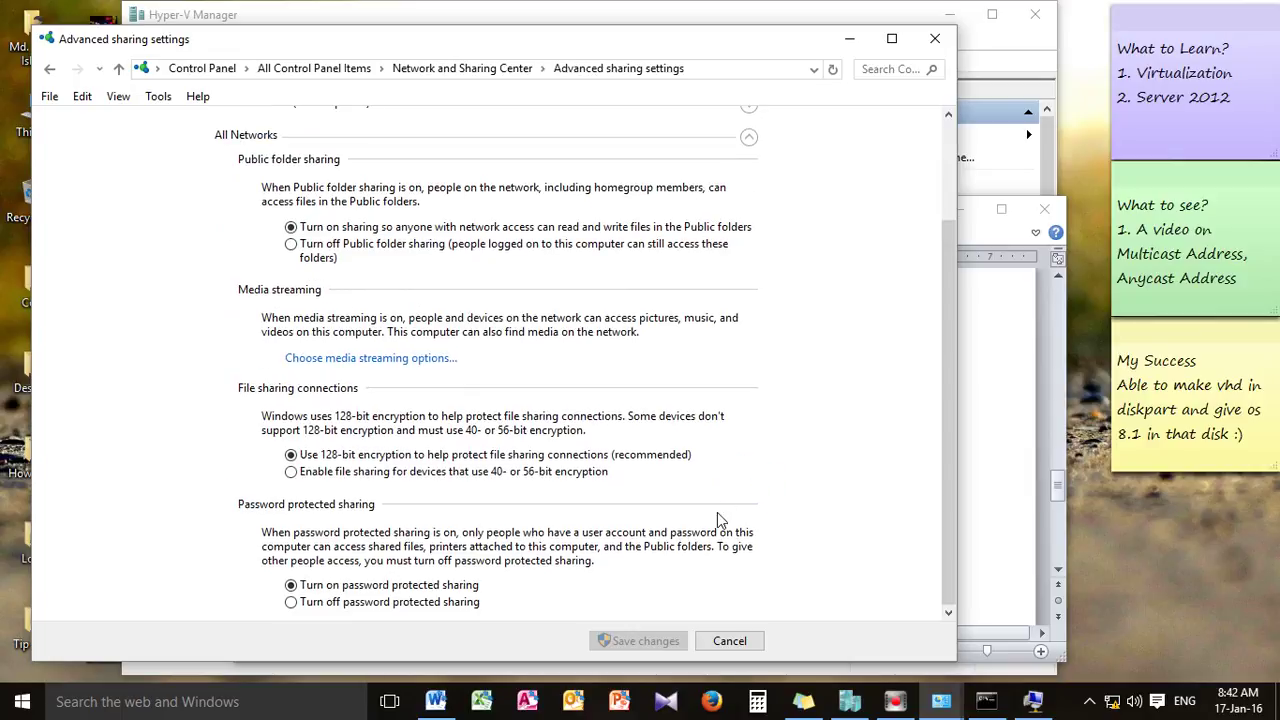
Recheck the Private and Guest or Public profiles, cancel without changes, and close Network and Sharing Center
scroll(714, 511, "up", 3)
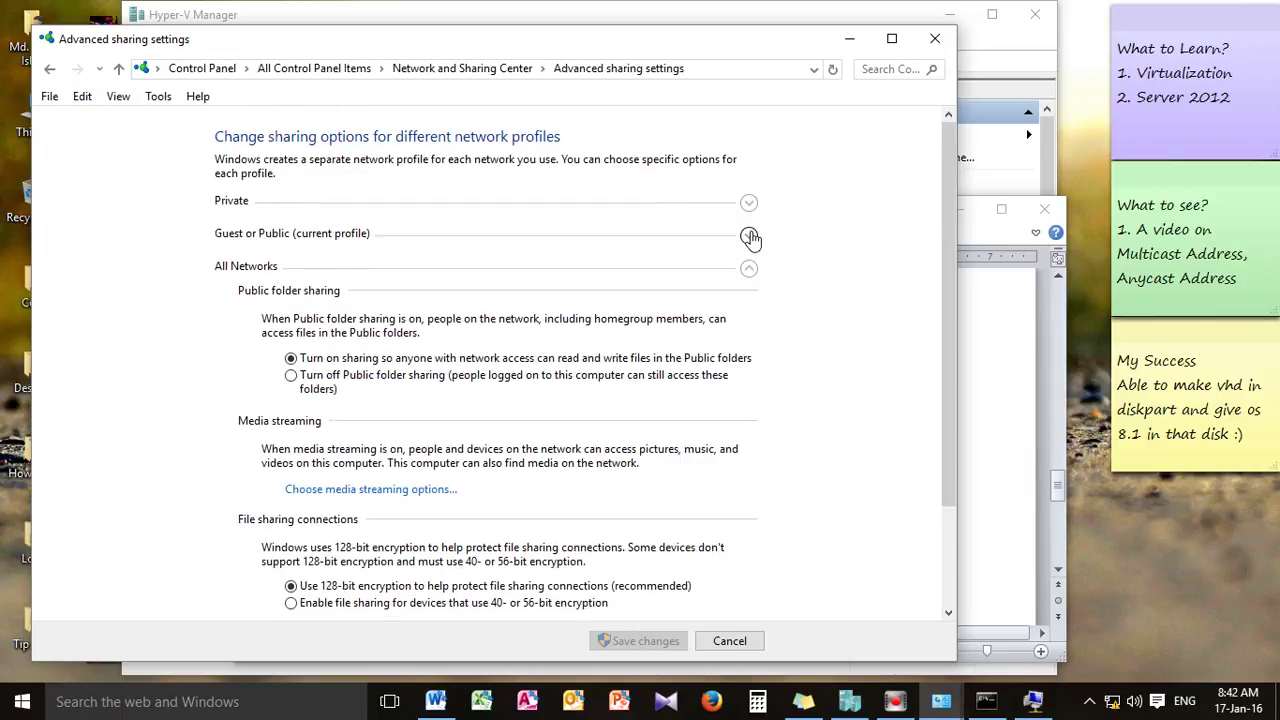
left_click(748, 235)
left_click(757, 204)
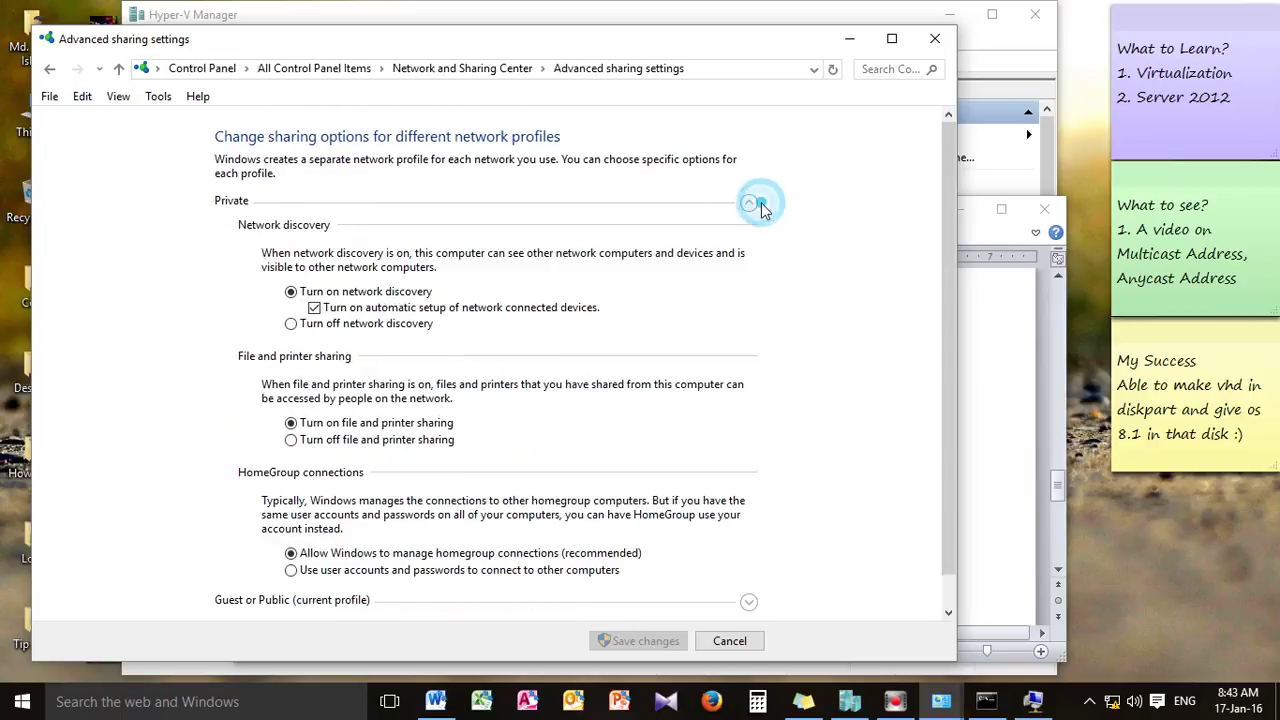
scroll(719, 260, "down", 1)
left_click(729, 640)
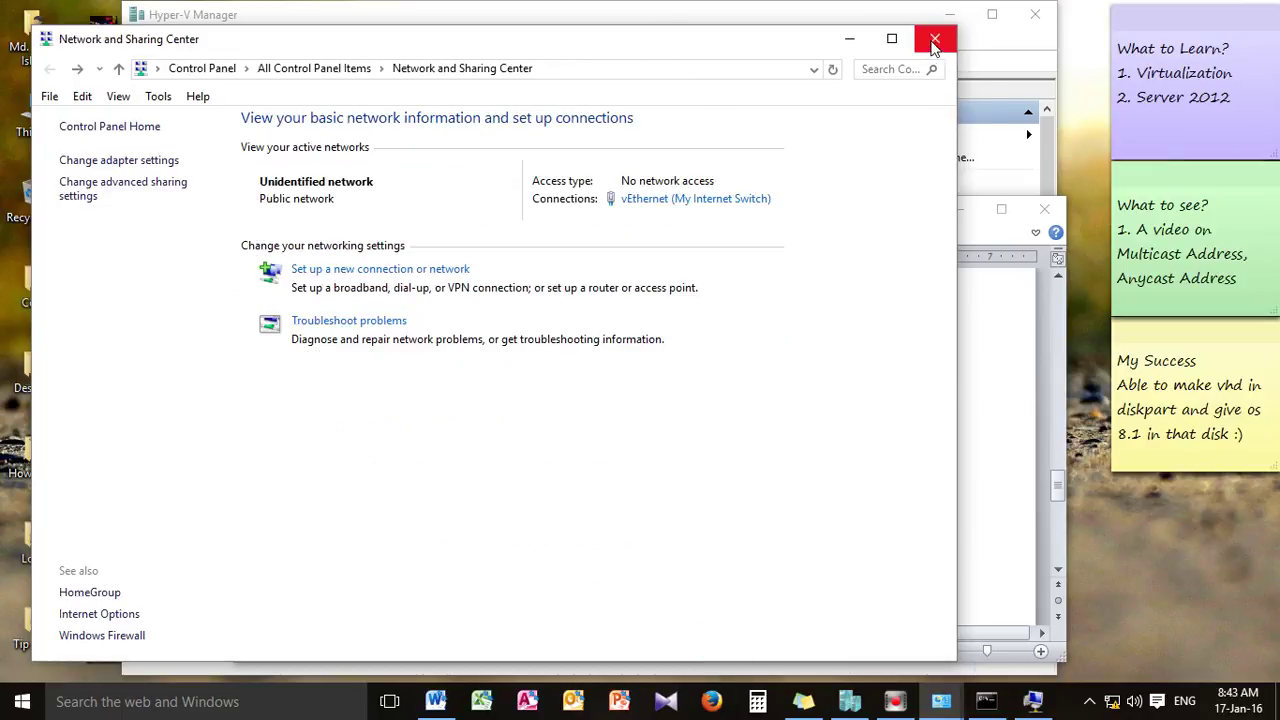
left_click(935, 38)
scroll(808, 440, "down", 2)
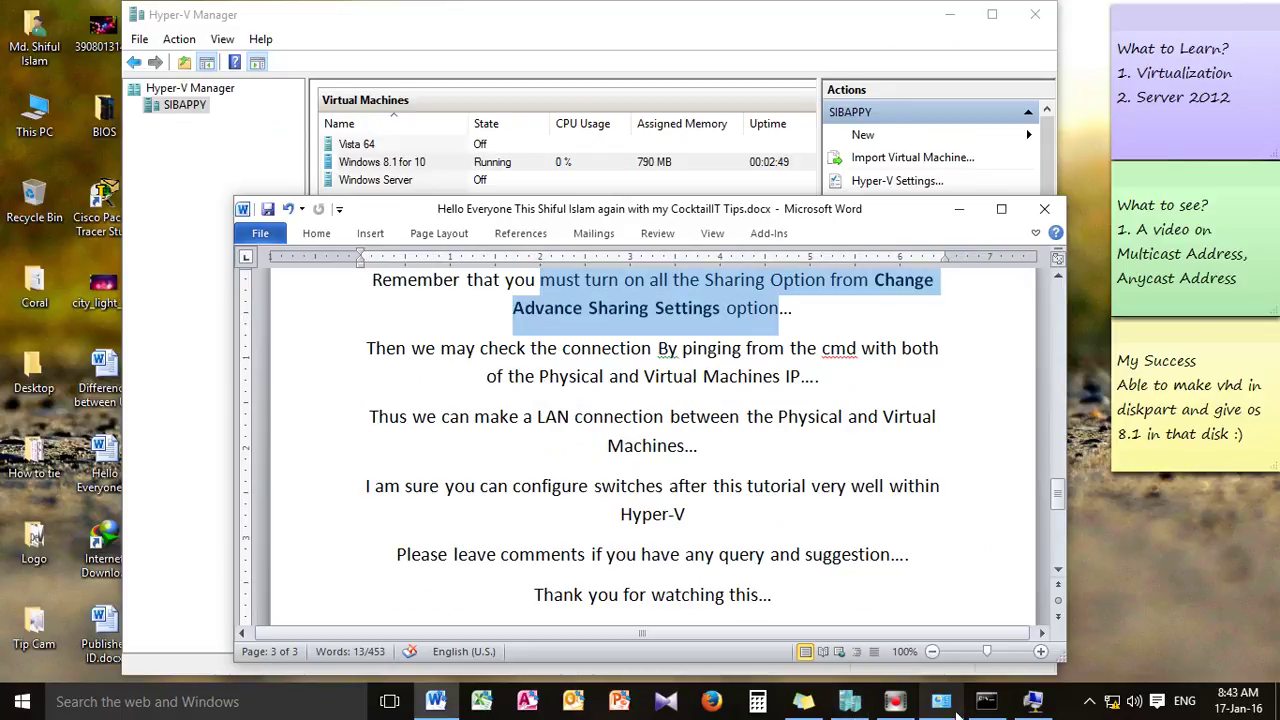
Bring the VM connection window forward and switch it to full screen
left_click(1034, 703)
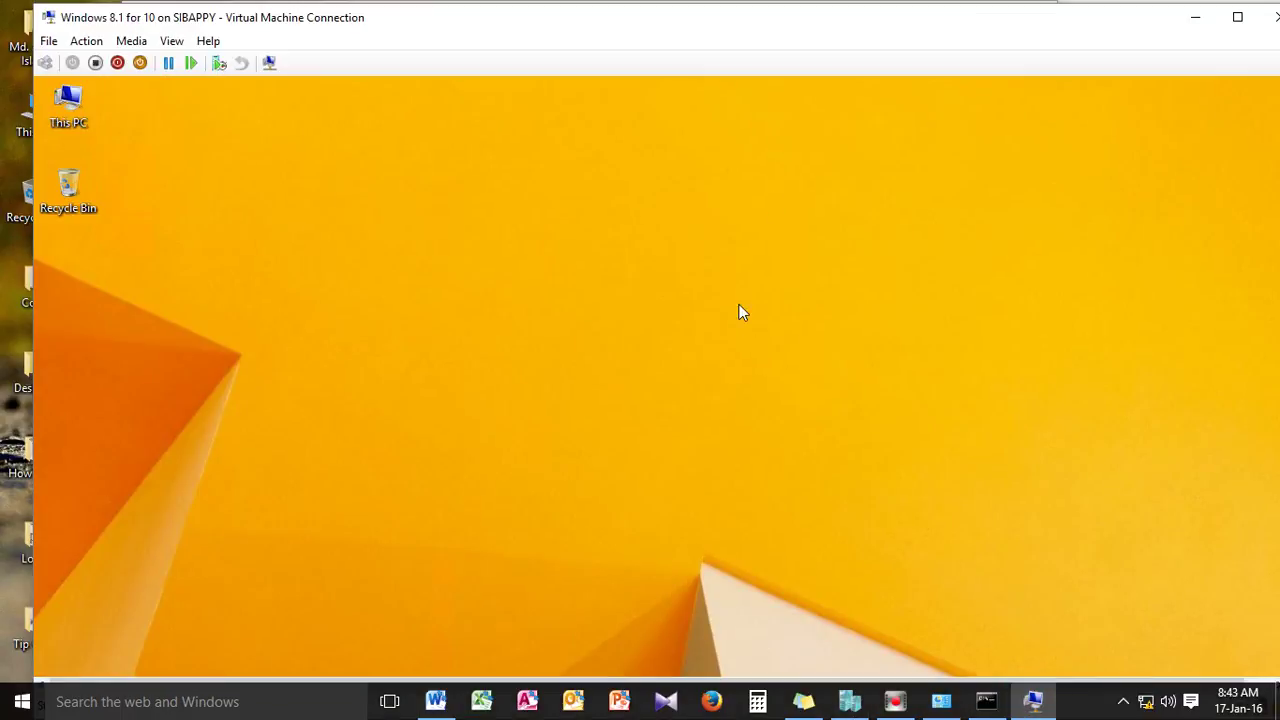
left_click(1237, 19)
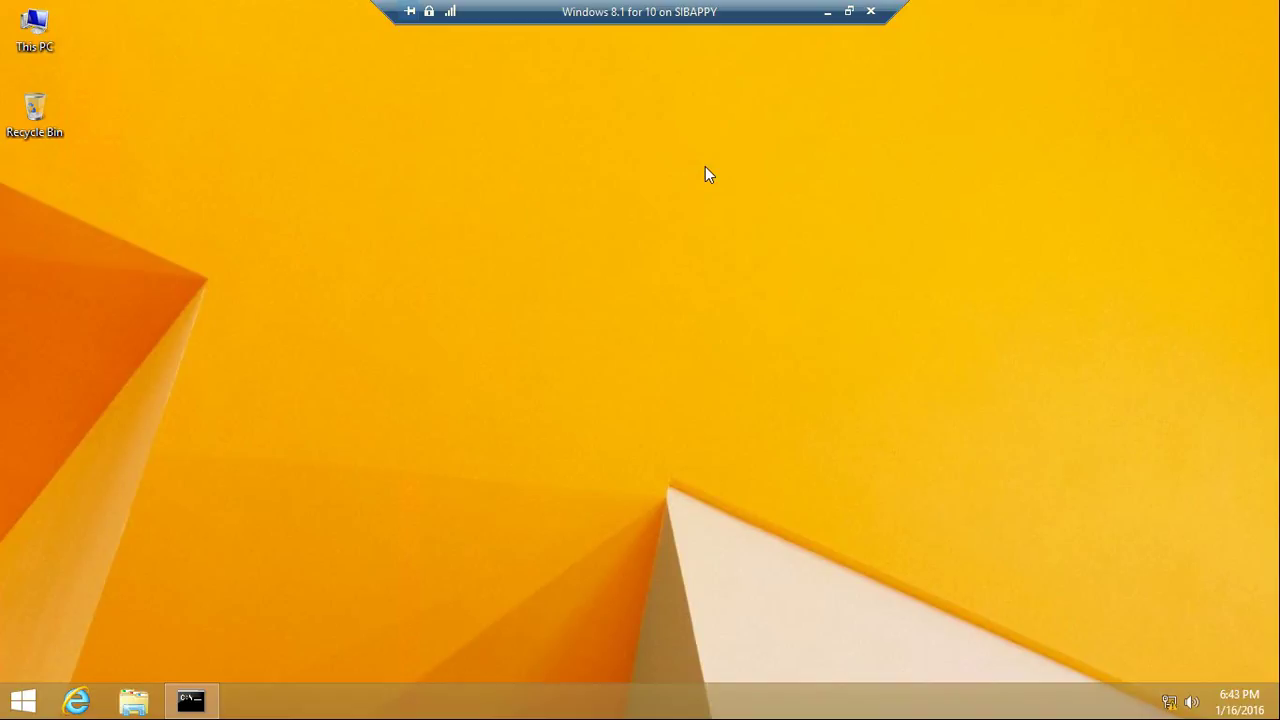
key("ctrl+alt+Break")
key("ctrl+alt+Break")
Check the guest's Private and Guest or Public profiles in advanced sharing settings, then close them
right_click(1168, 702)
left_click(1070, 686)
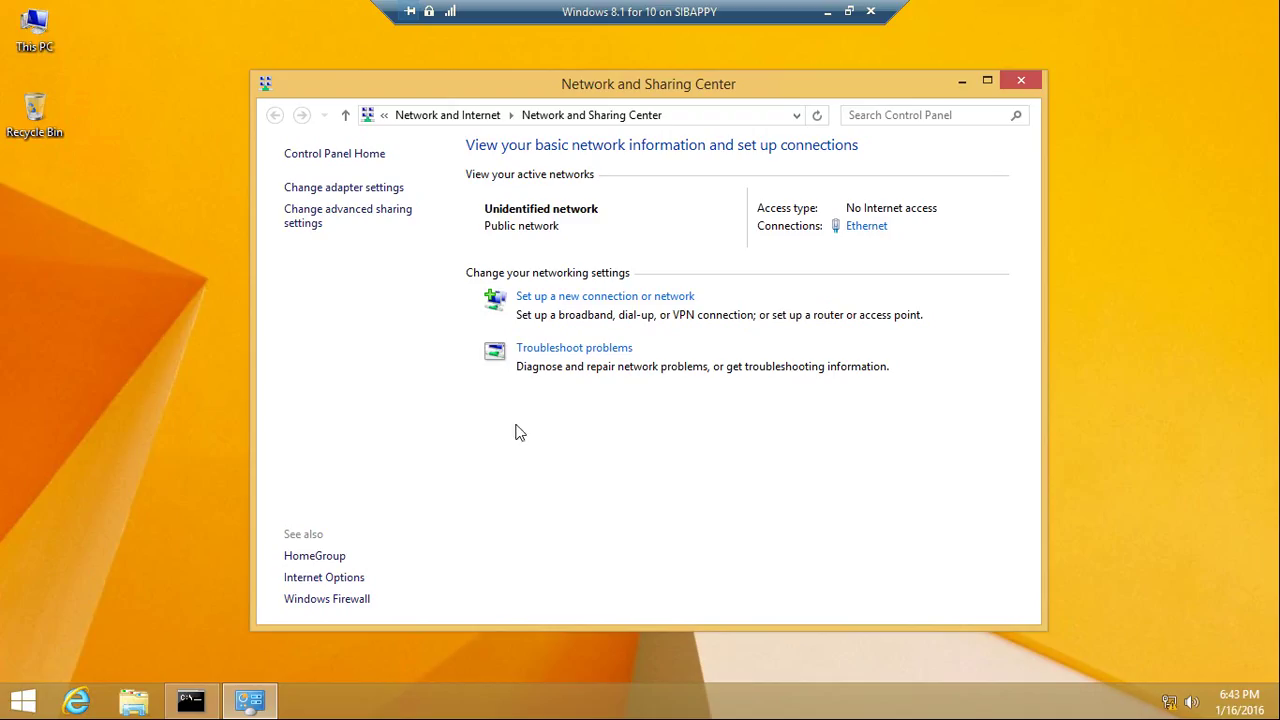
left_click(333, 214)
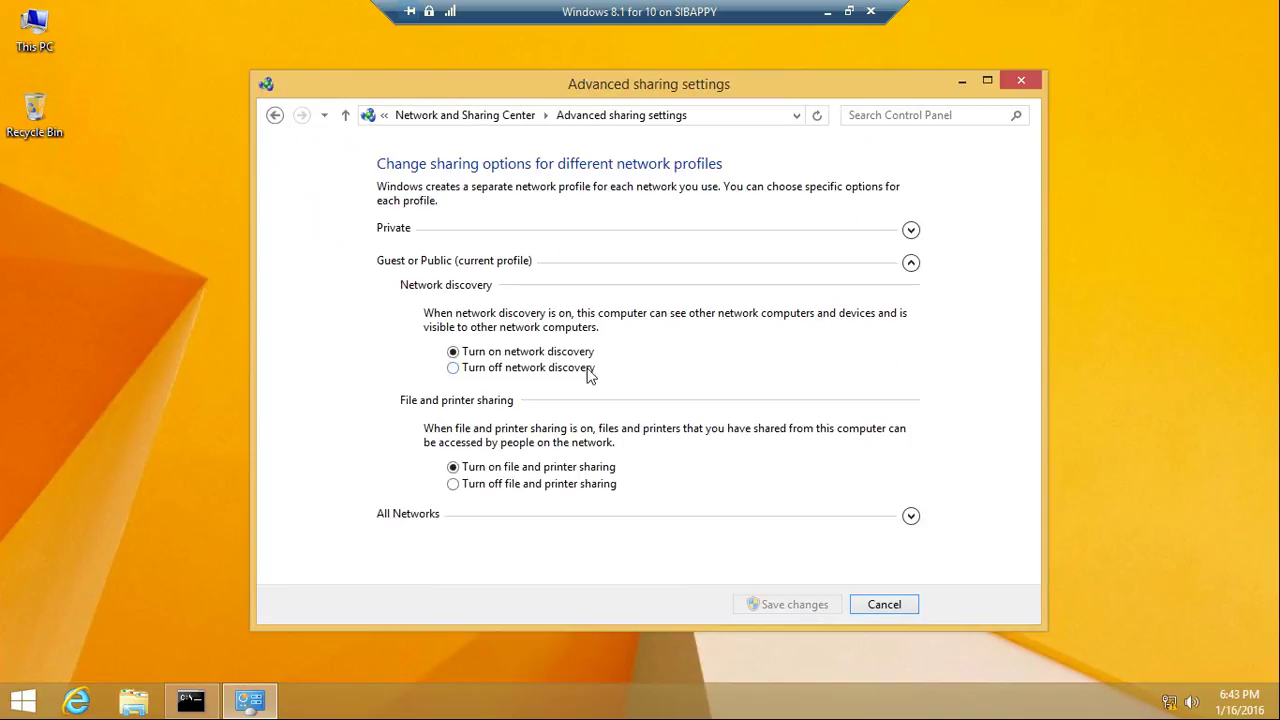
left_click(910, 231)
scroll(480, 425, "down", 2)
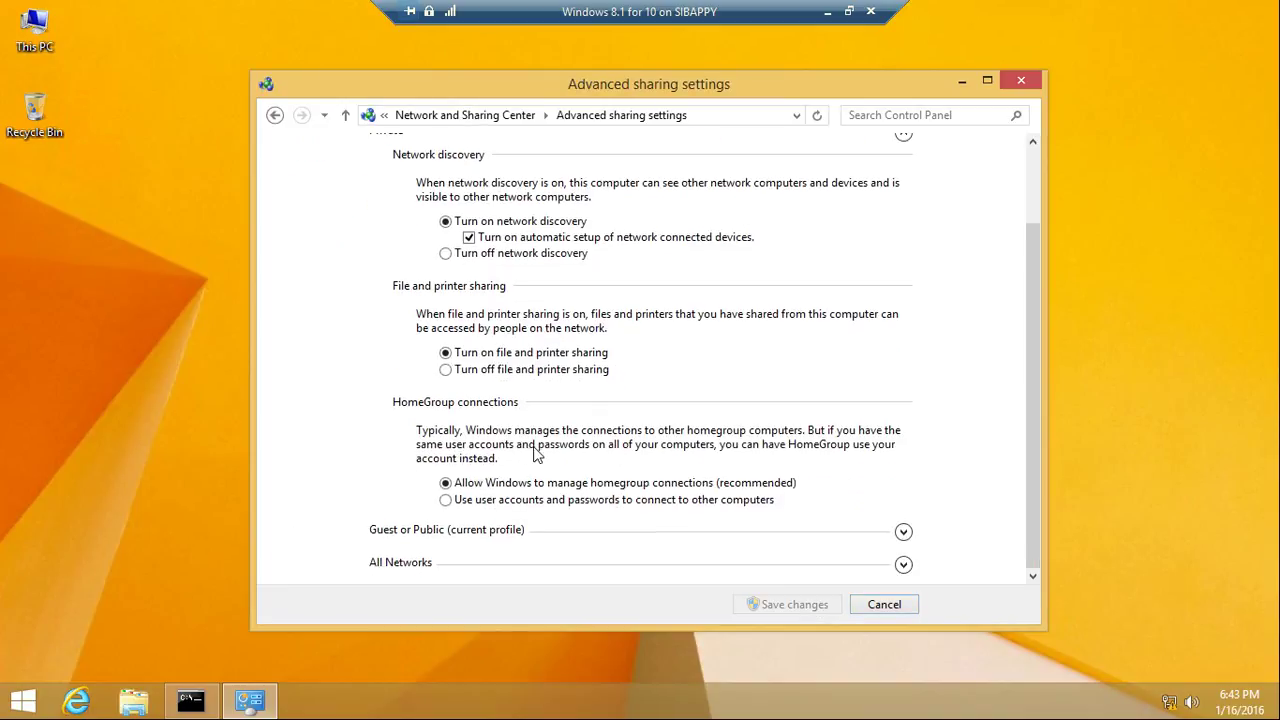
left_click(903, 532)
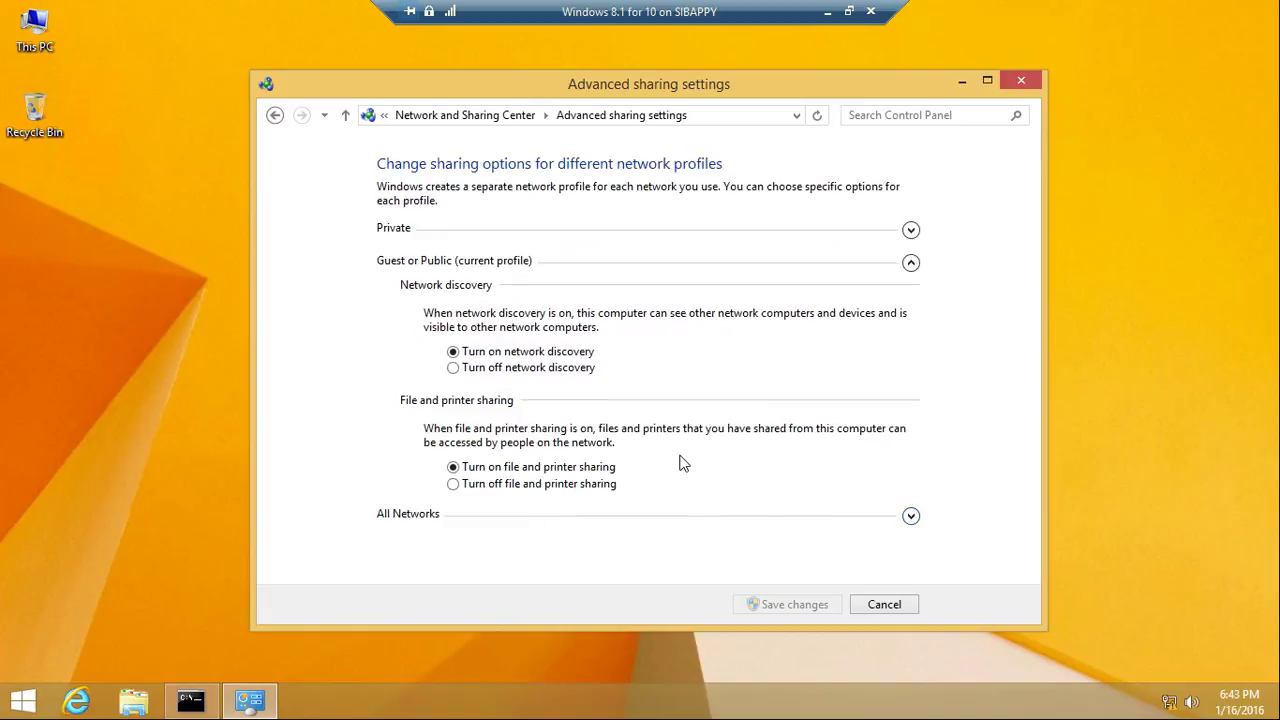
left_click(1015, 82)
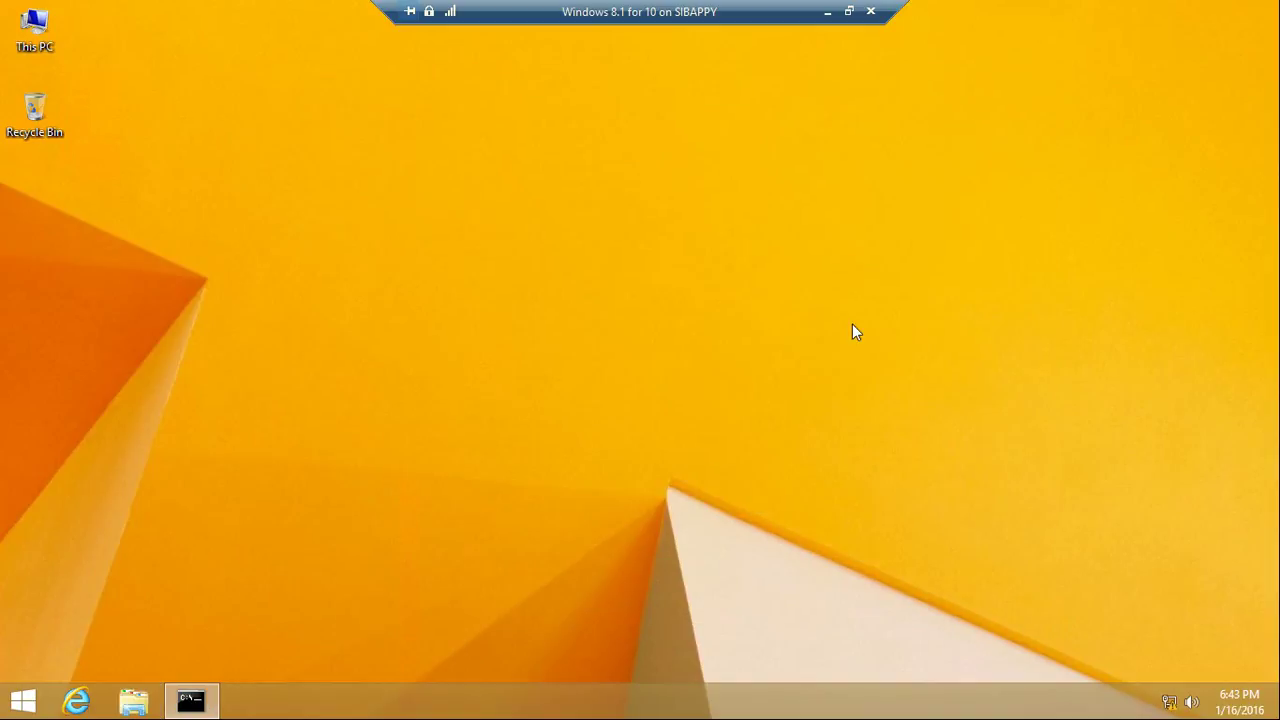
Rerun 'ping 10.10.10.12' from the VM's cmd, get 4 of 4 replies, then minimize the session
left_click(192, 700)
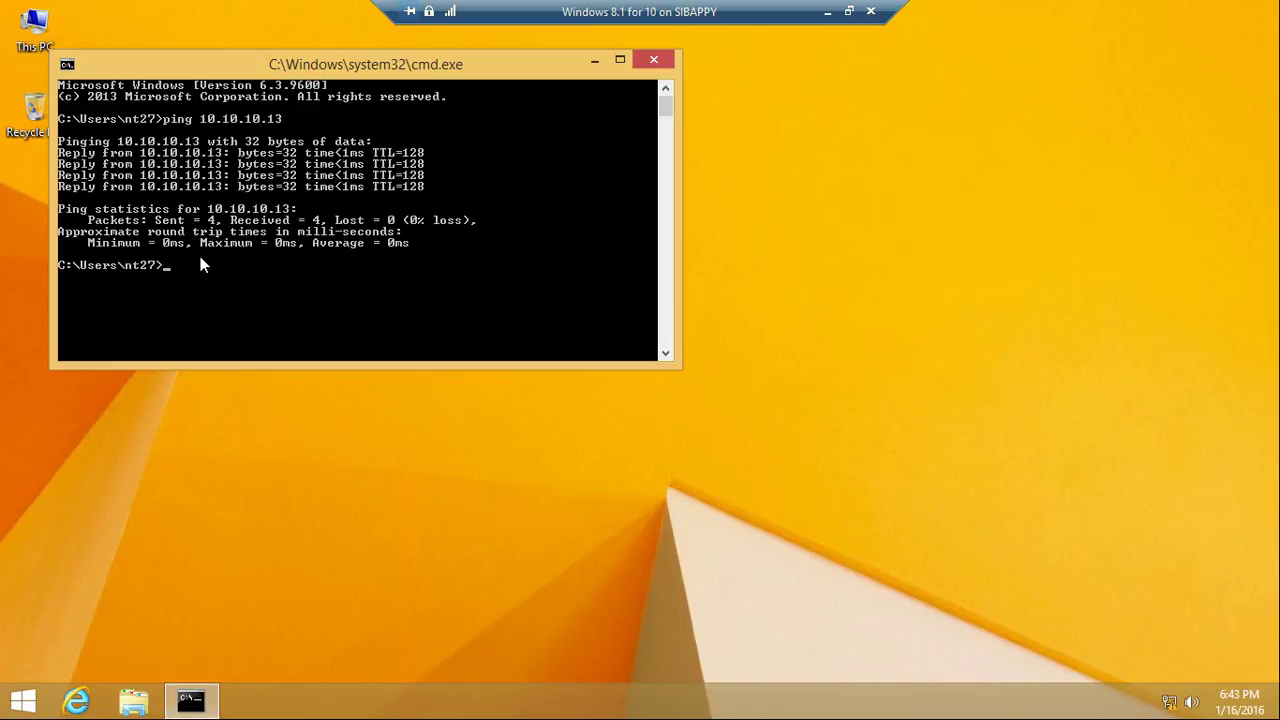
key("Up")
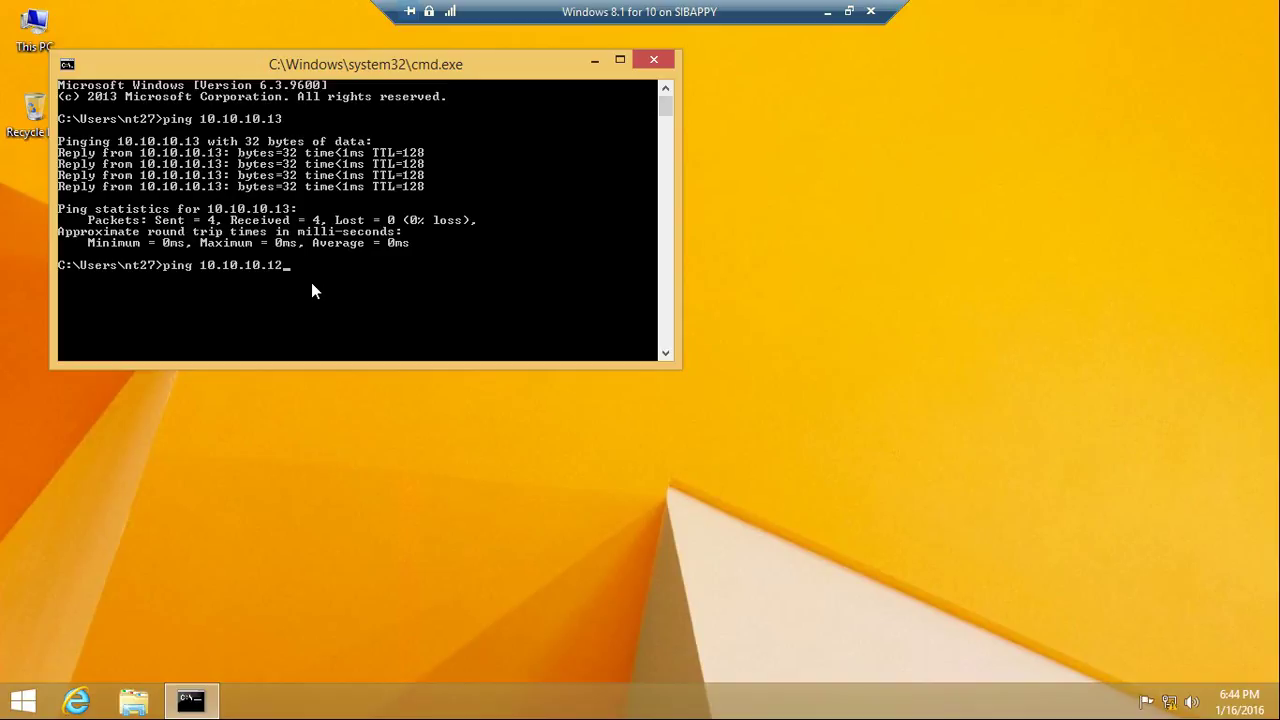
key("Return")
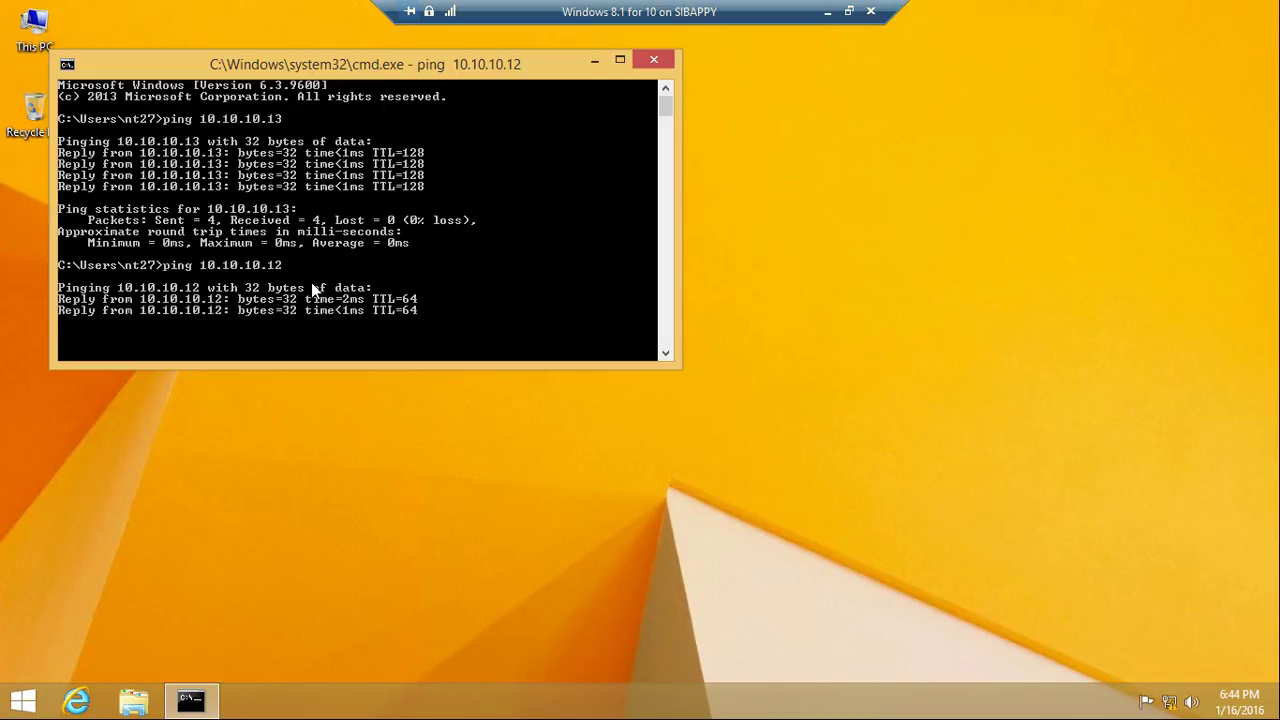
left_click(594, 61)
left_click(827, 13)
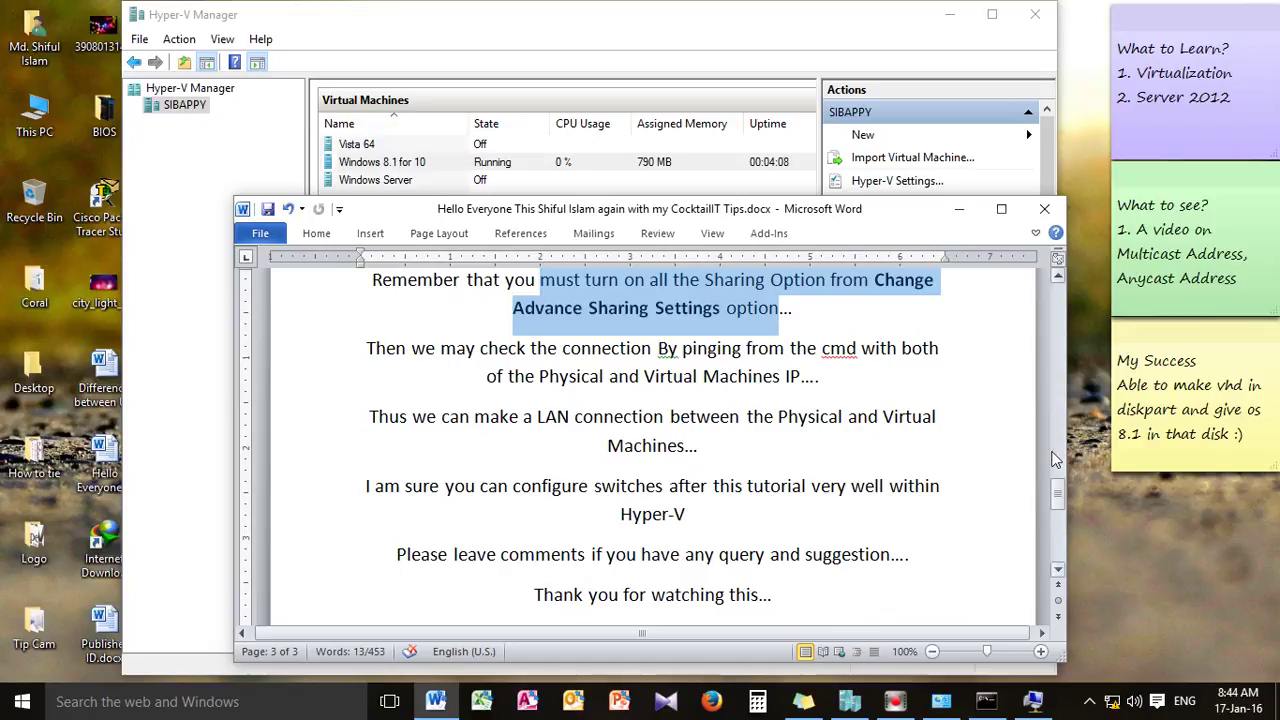
In the host's cmd, edit the last ping to 10.10.10.13 and get 4 of 4 replies
mouse_move(940, 708)
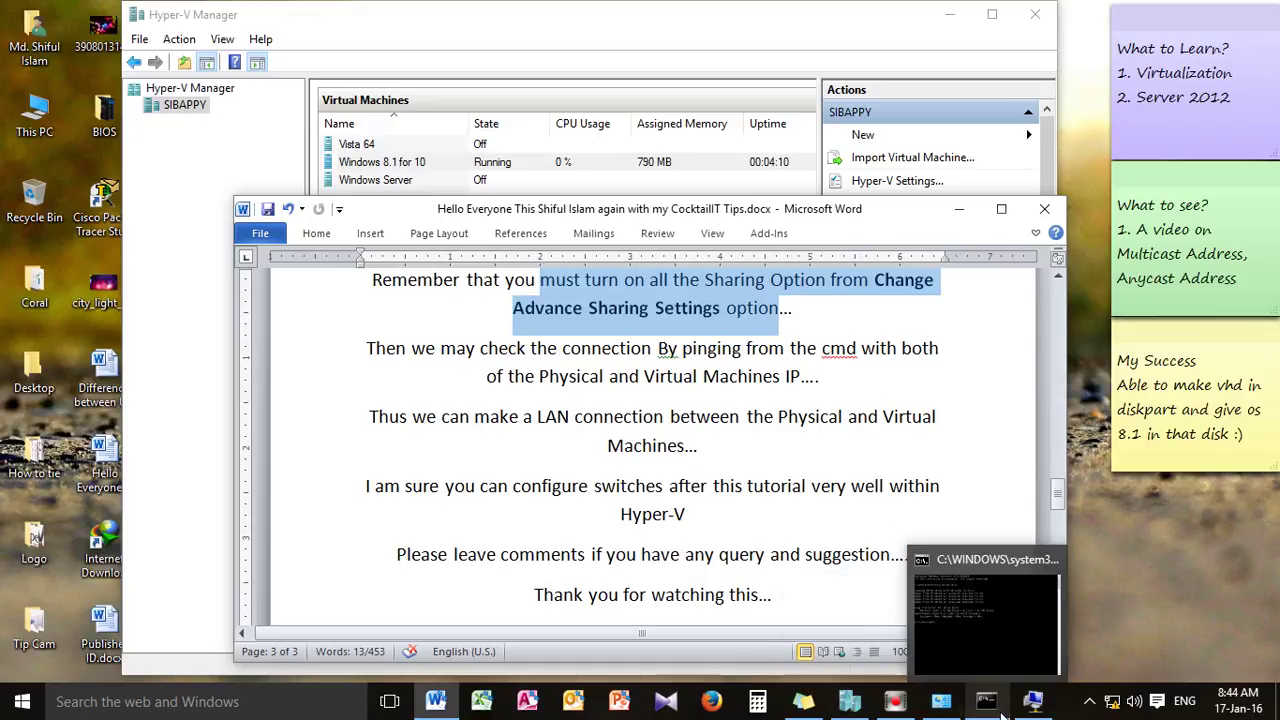
left_click(1033, 701)
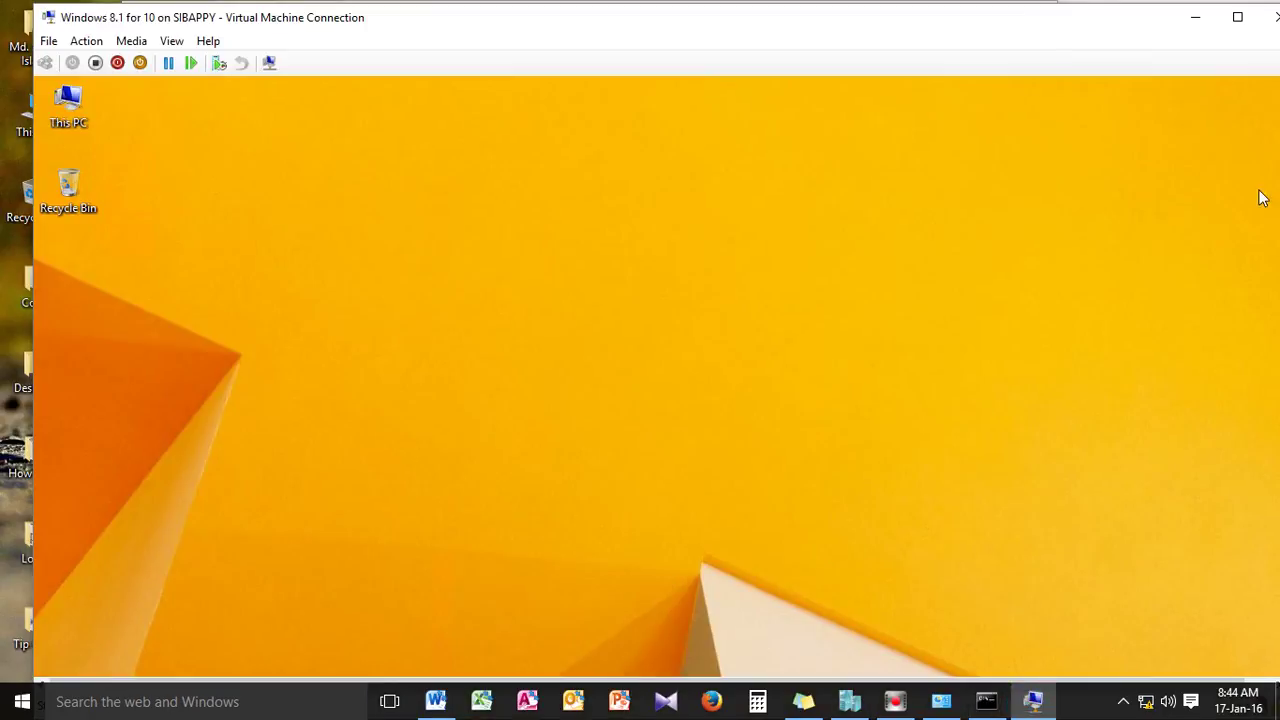
left_click(1195, 17)
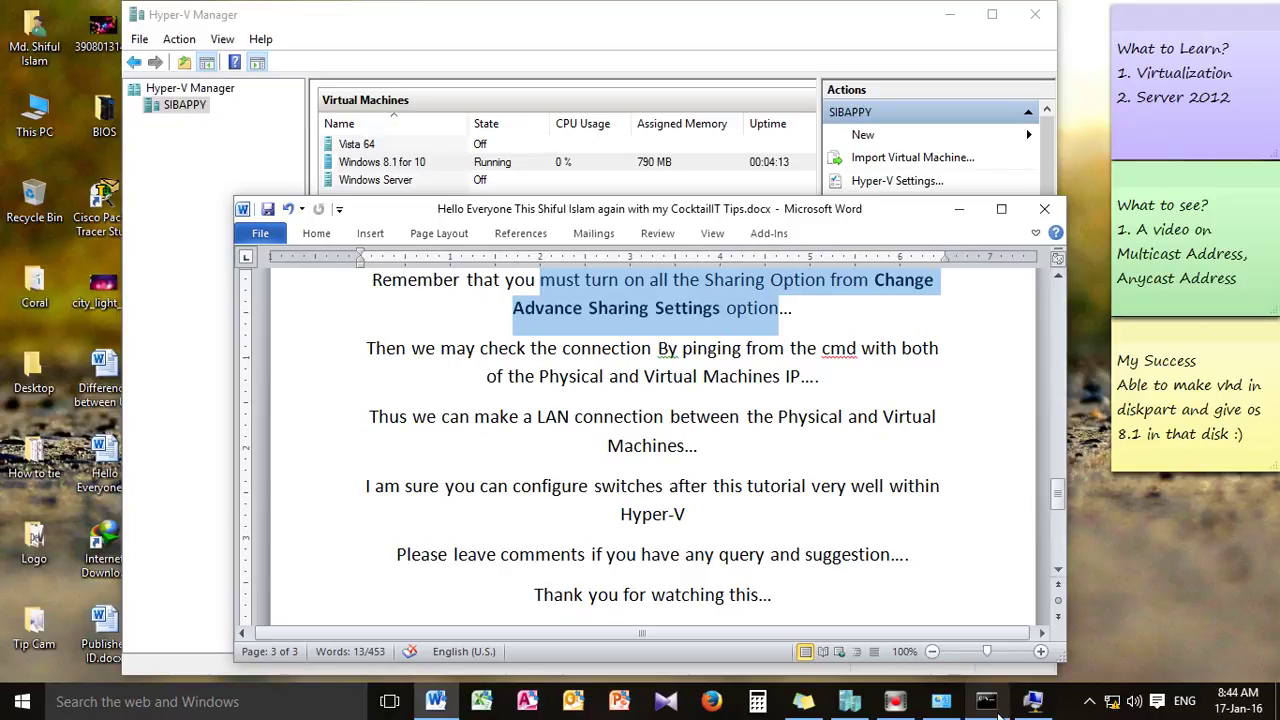
left_click(990, 706)
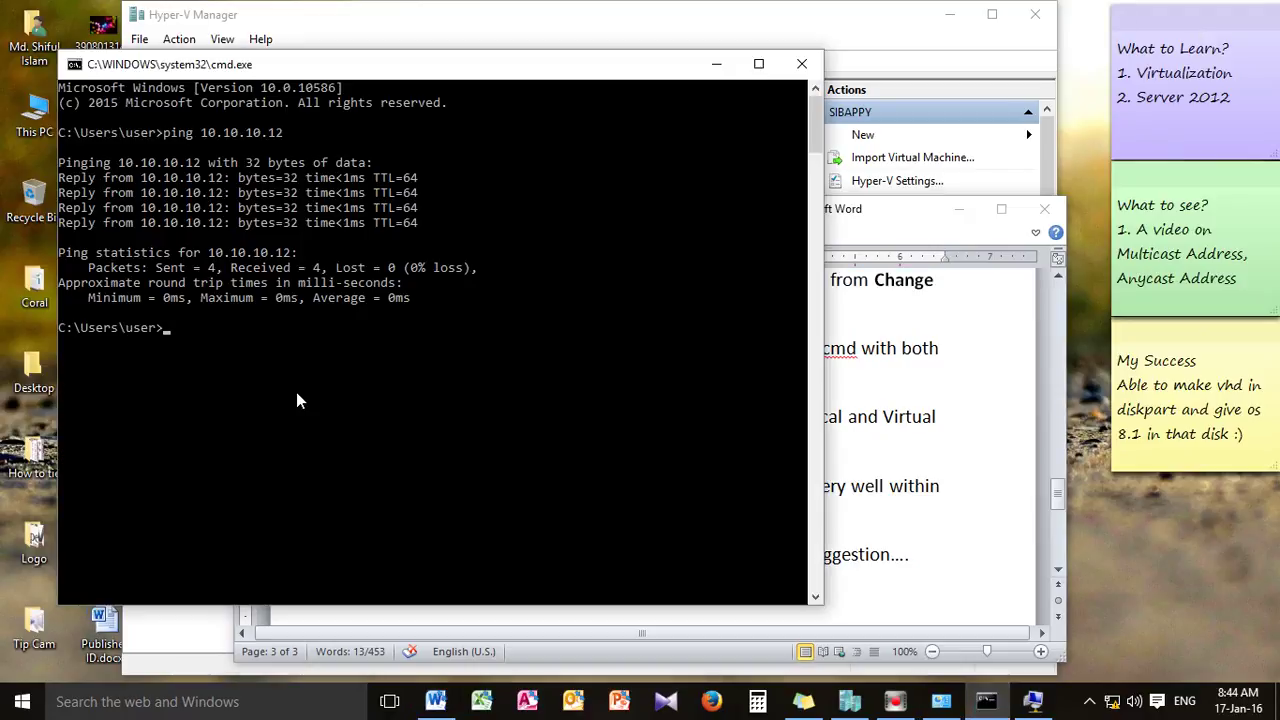
key("Up")
key("BackSpace")
type("3")
key("Return")
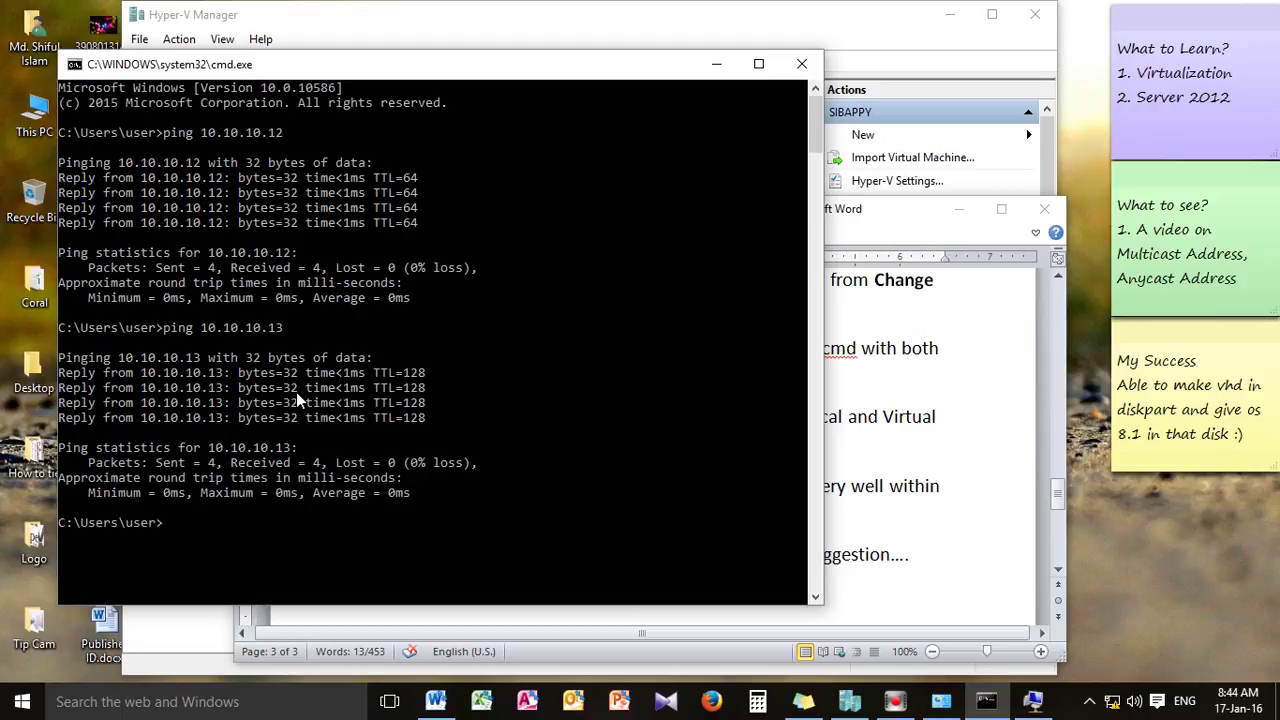
left_click(717, 64)
Minimize Hyper-V Manager and enter the VM address \\10.10.10.13 in a cleared Run dialog
left_click(957, 214)
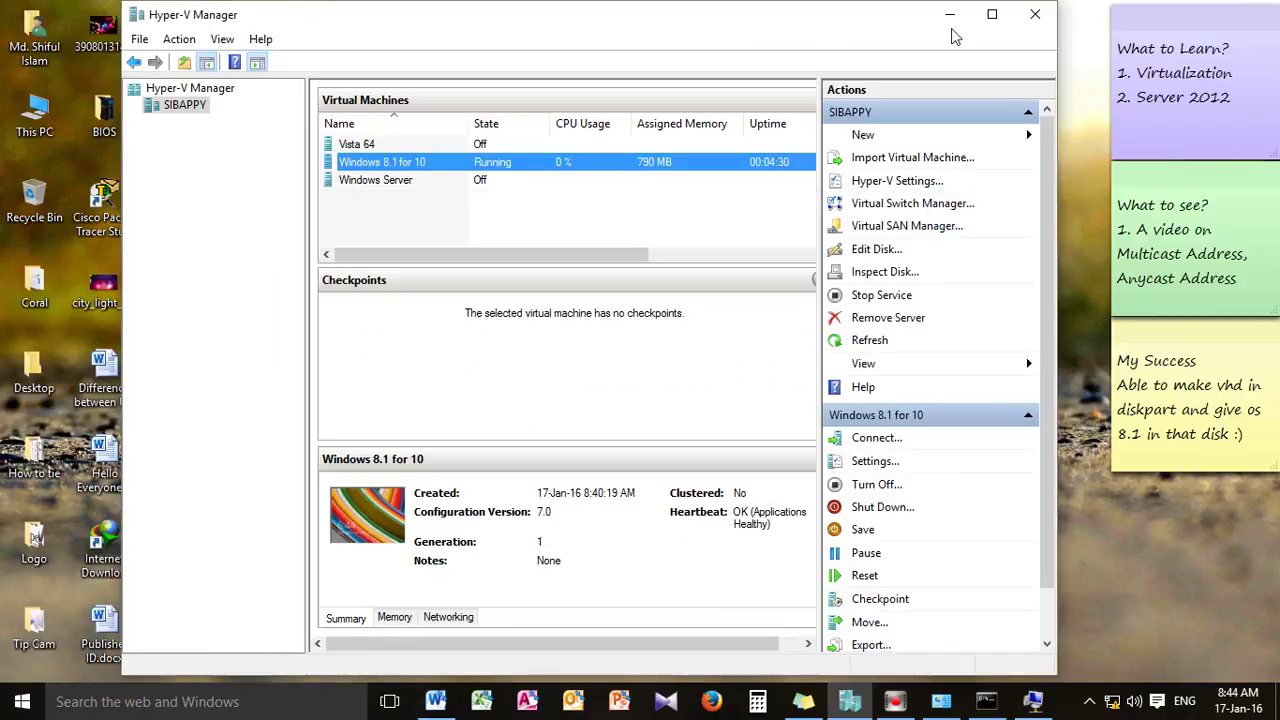
left_click(951, 16)
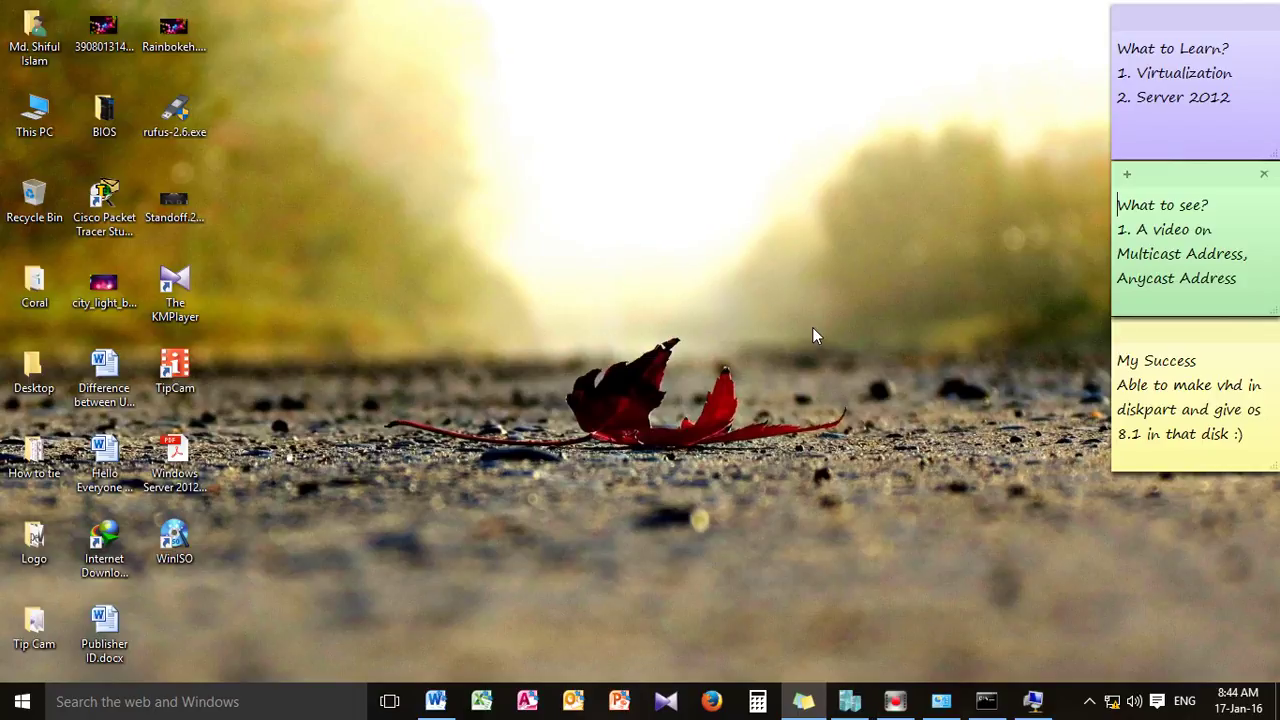
left_click(113, 703)
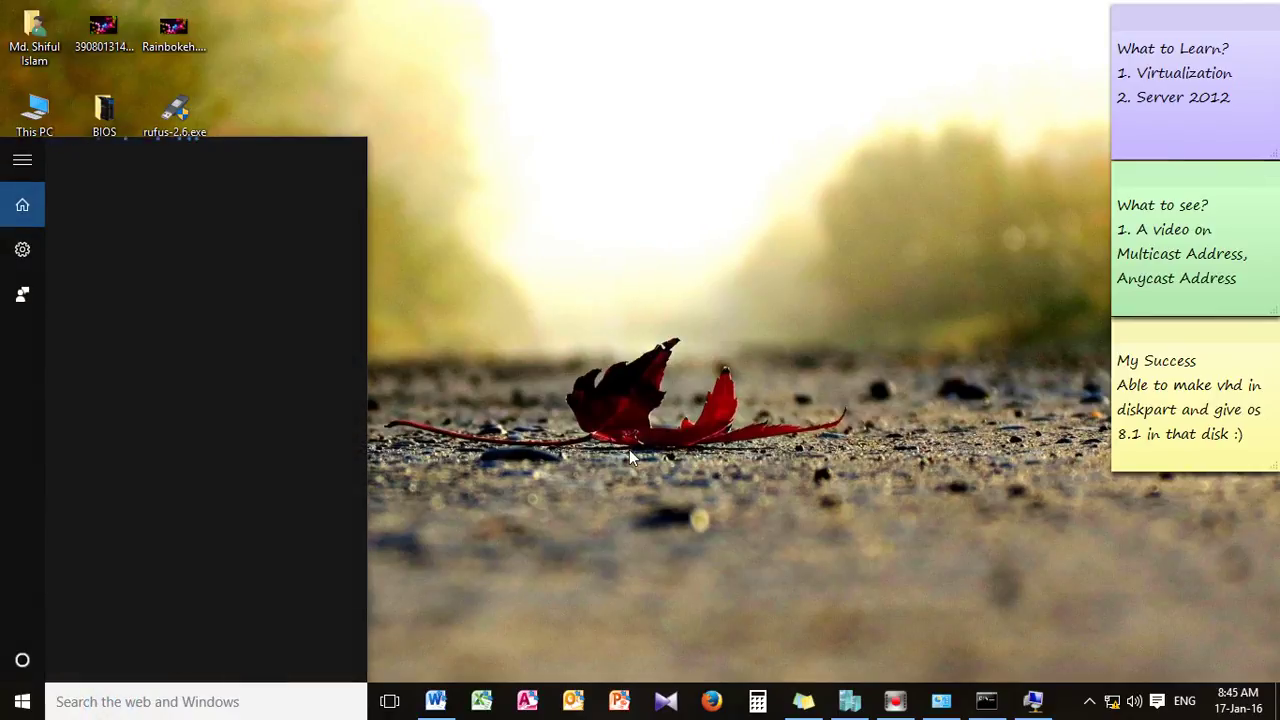
left_click(650, 406)
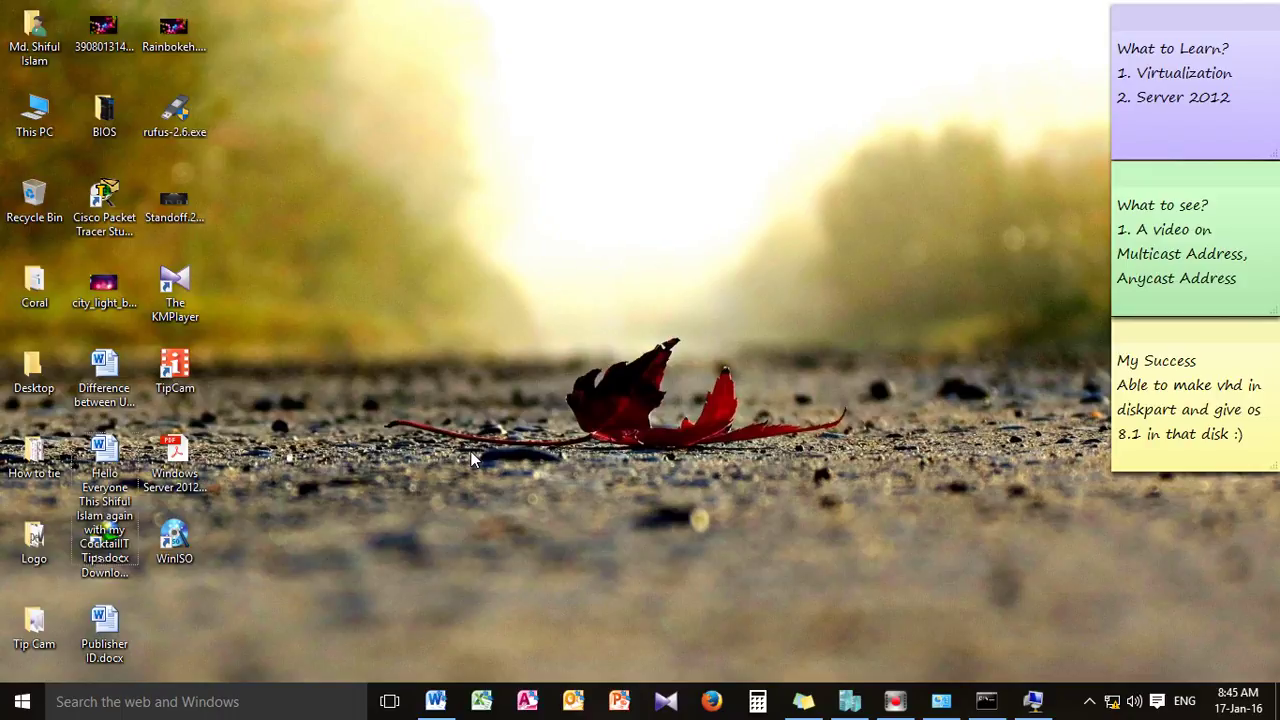
key("super+r")
key("BackSpace")
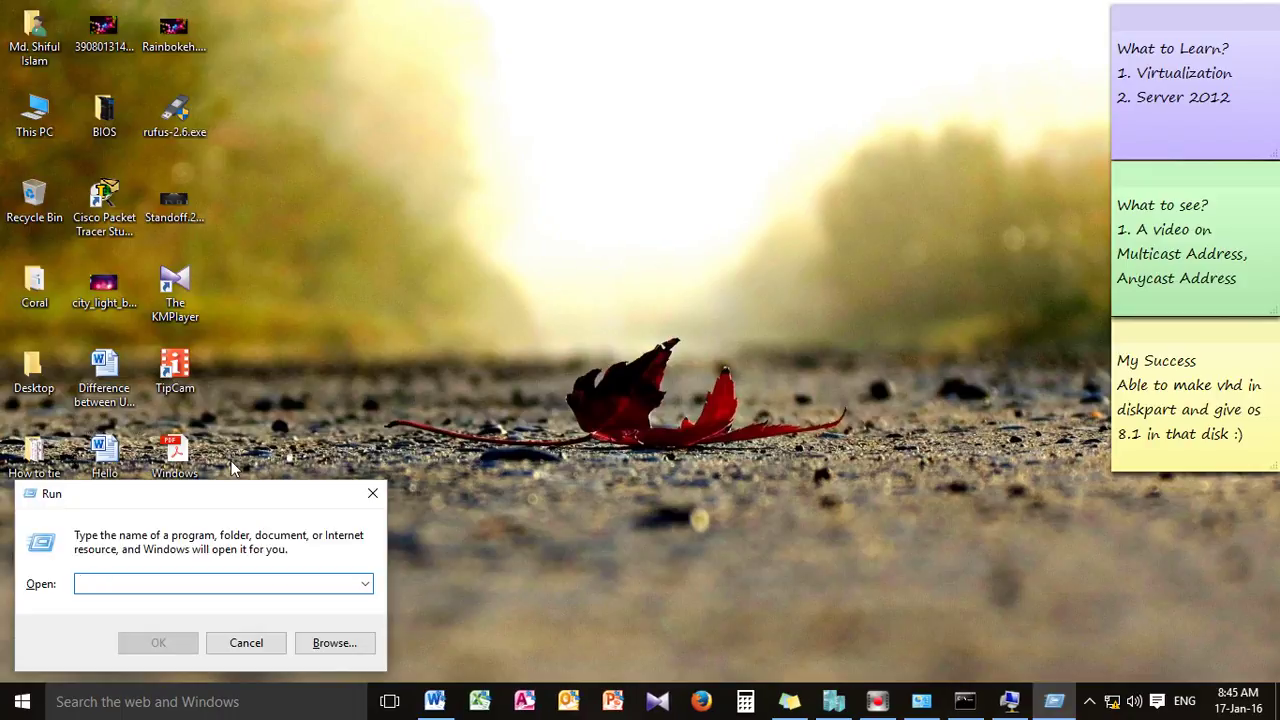
type("\\\\")
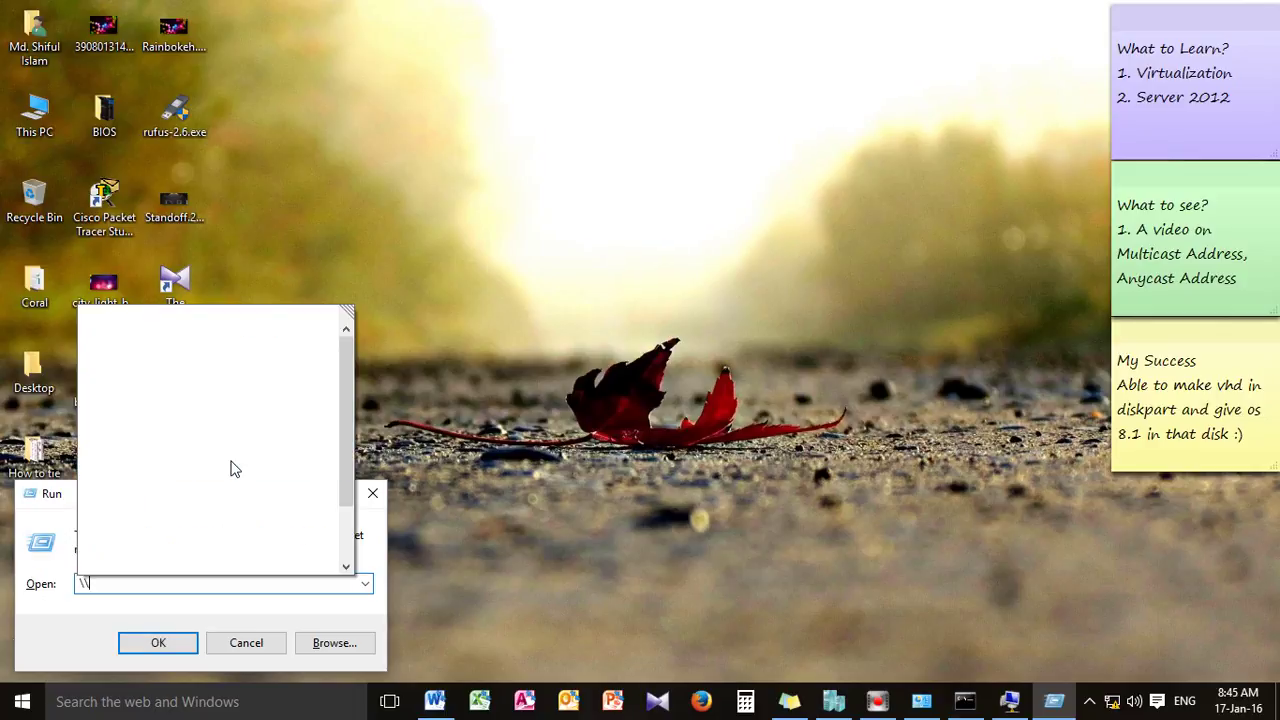
type("10.10.10.13")
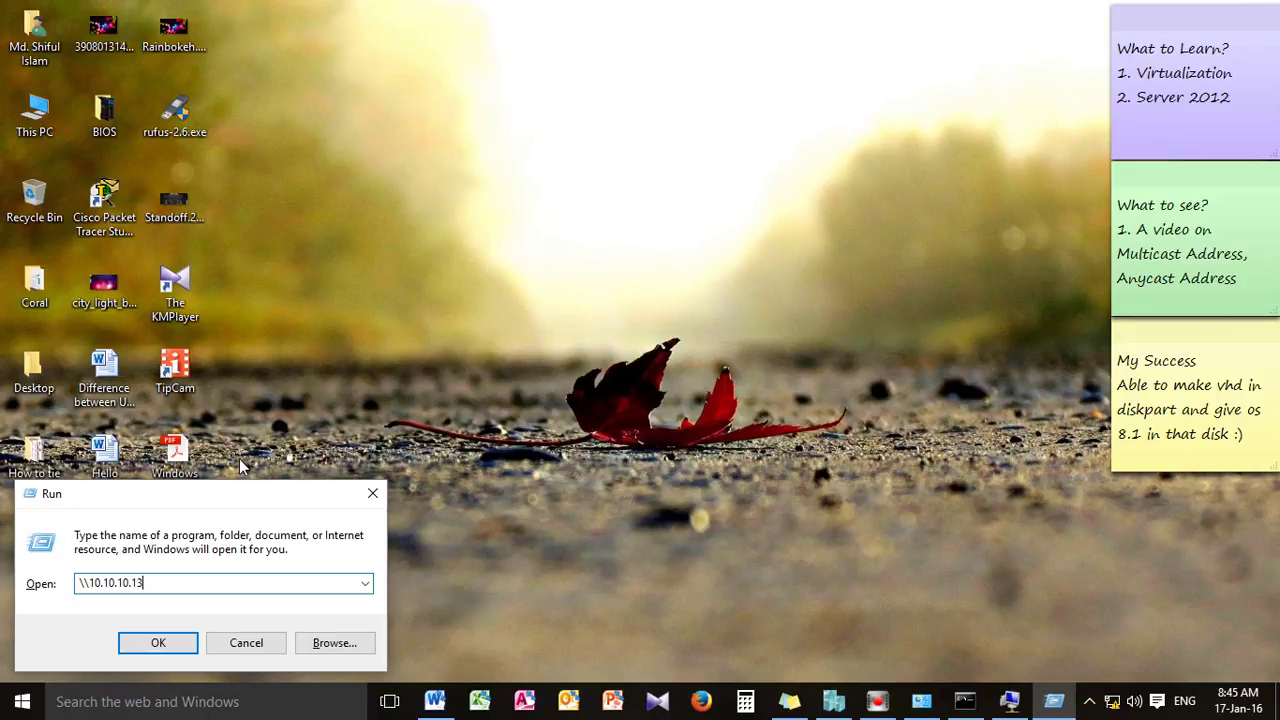
Run \\10.10.10.13, then check the VM account's user name on the full-screen VM's Start screen
left_click(190, 645)
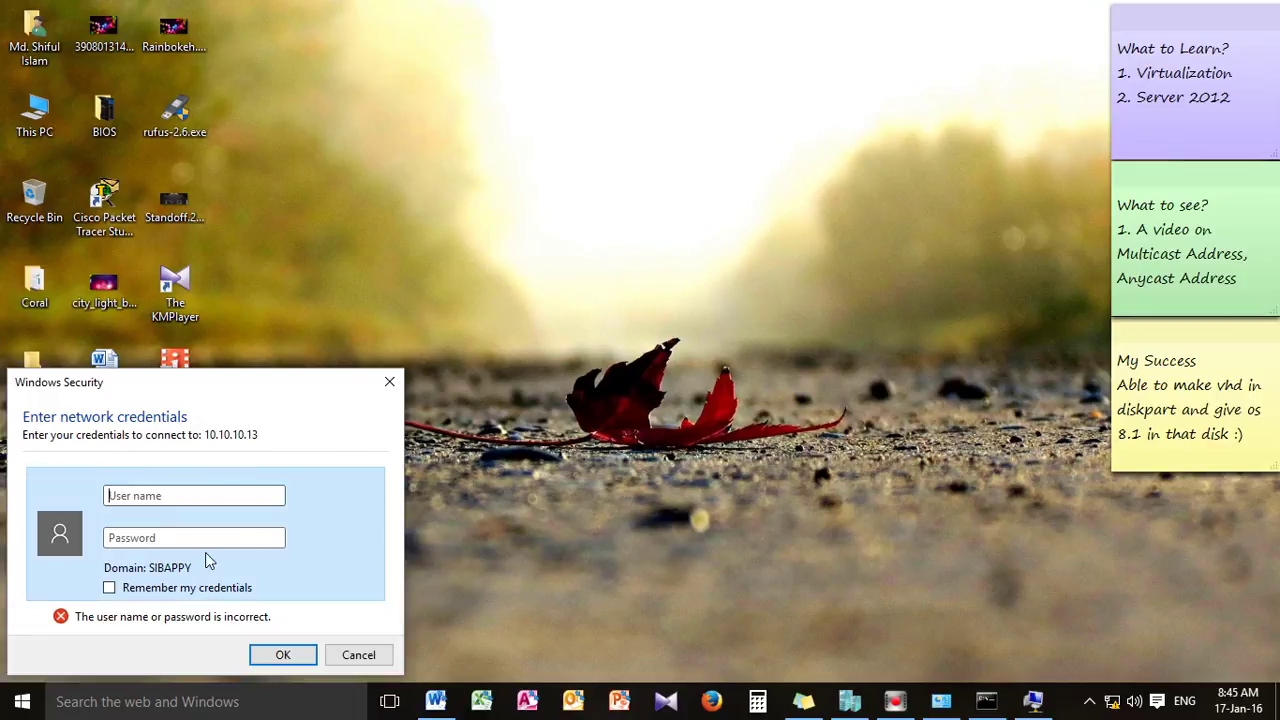
left_click(140, 480)
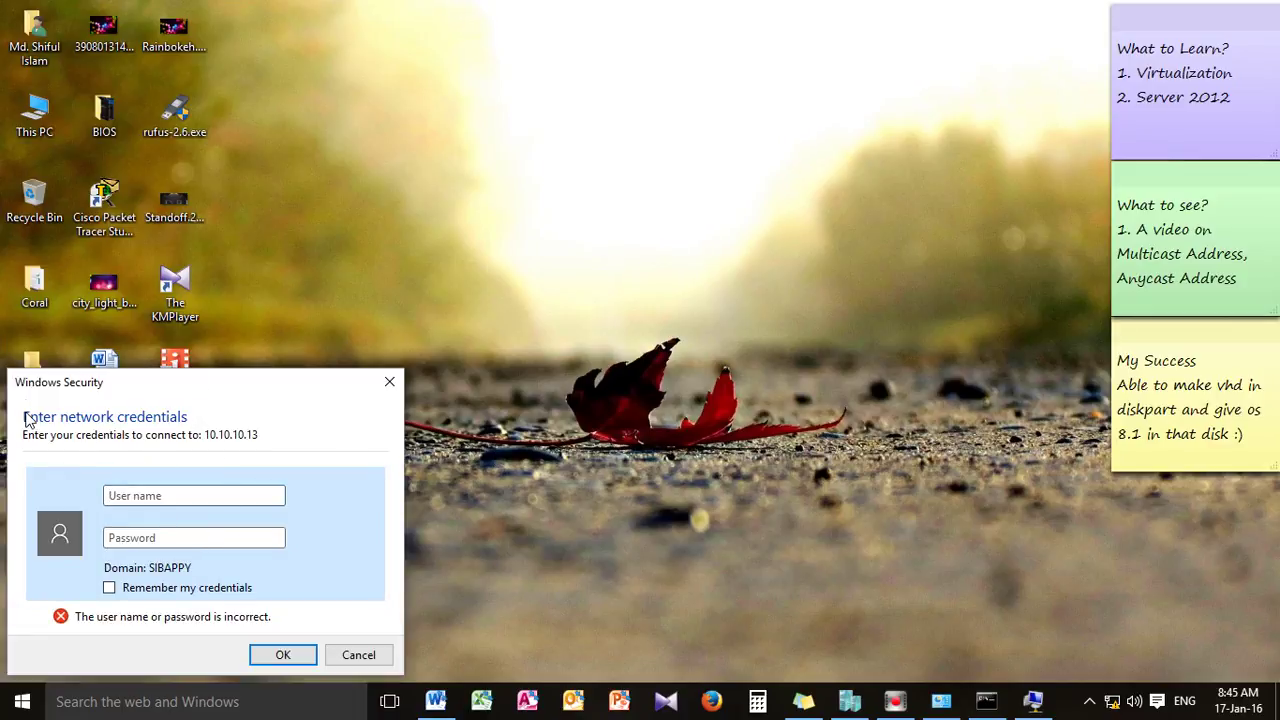
left_click(120, 491)
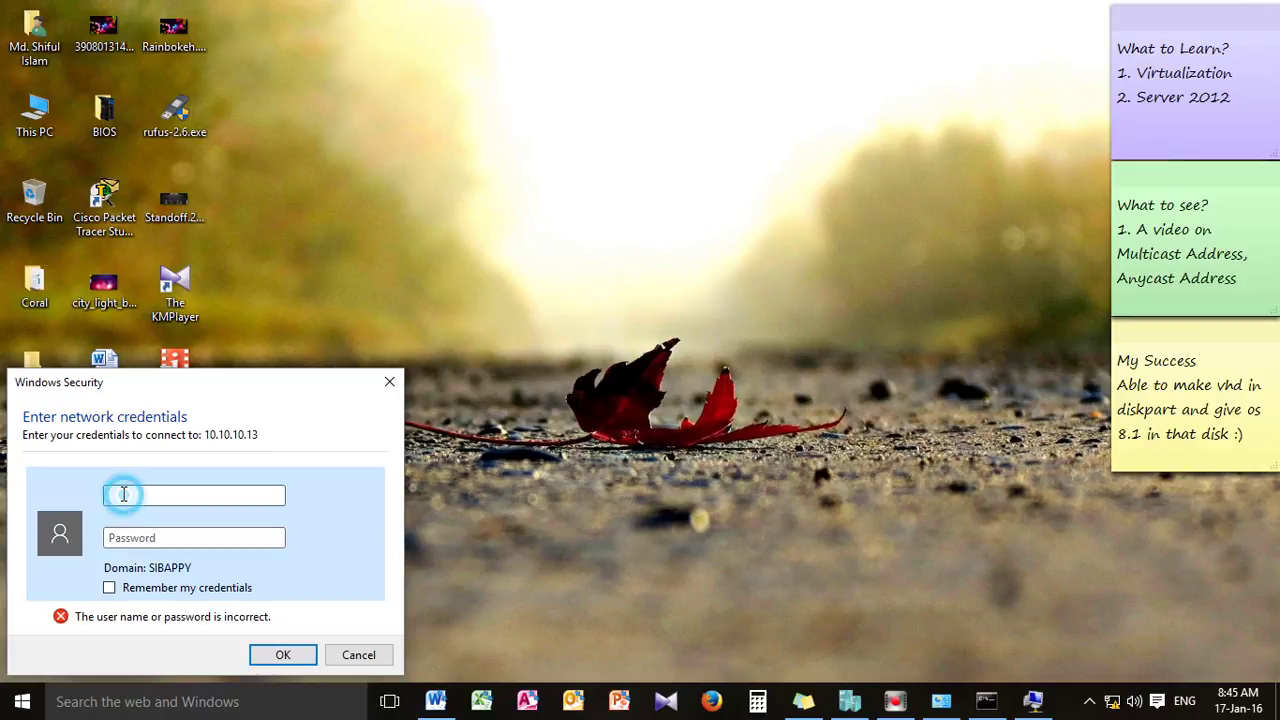
left_click(117, 541)
left_click(111, 494)
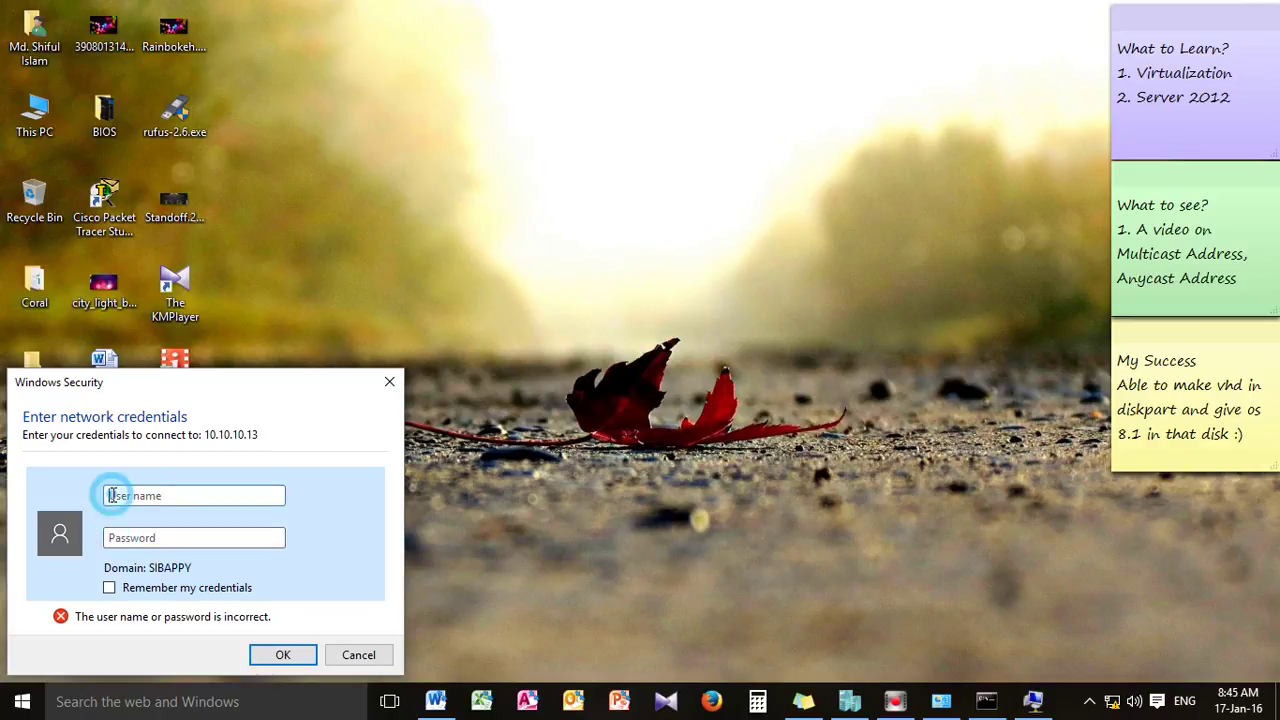
left_click(1034, 701)
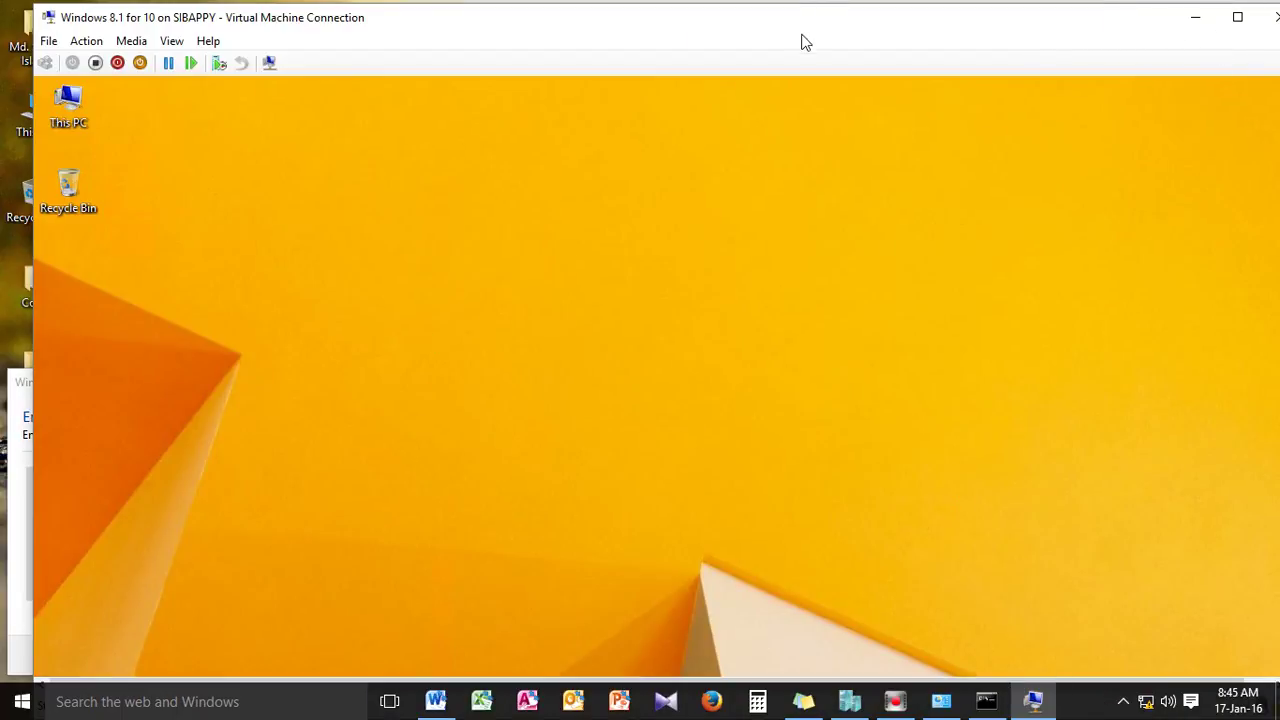
left_click(1237, 17)
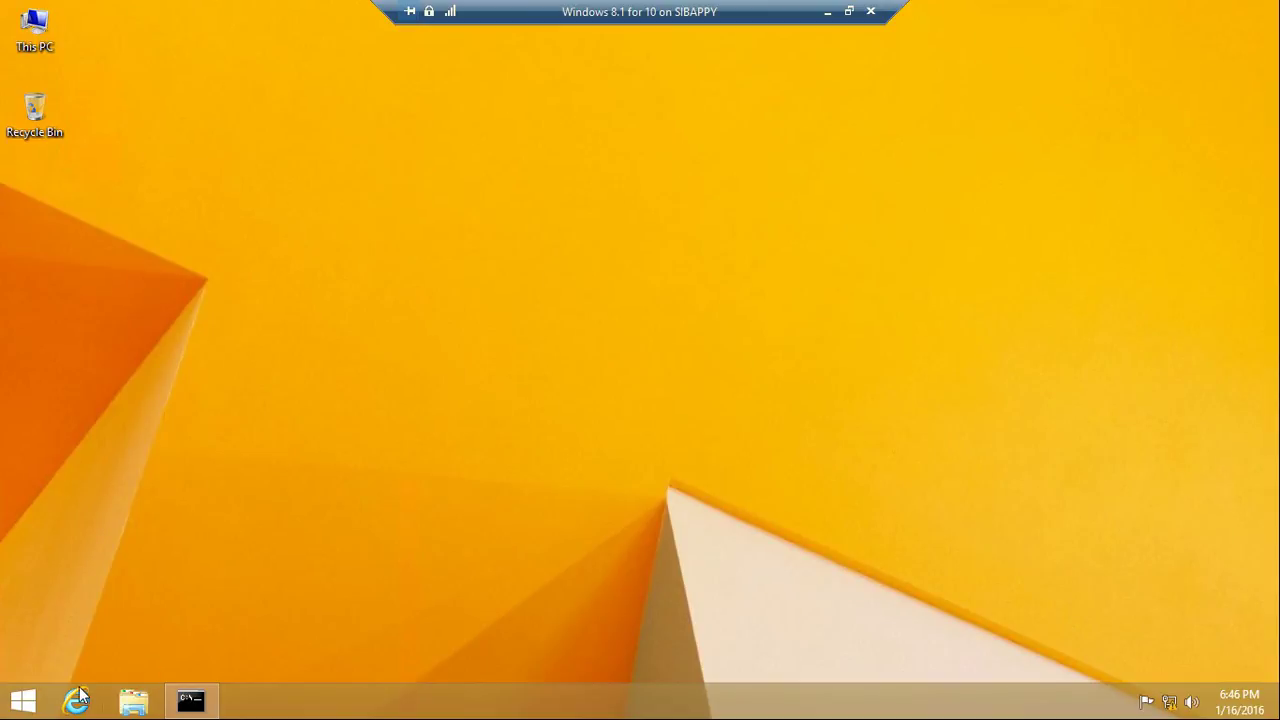
left_click(22, 701)
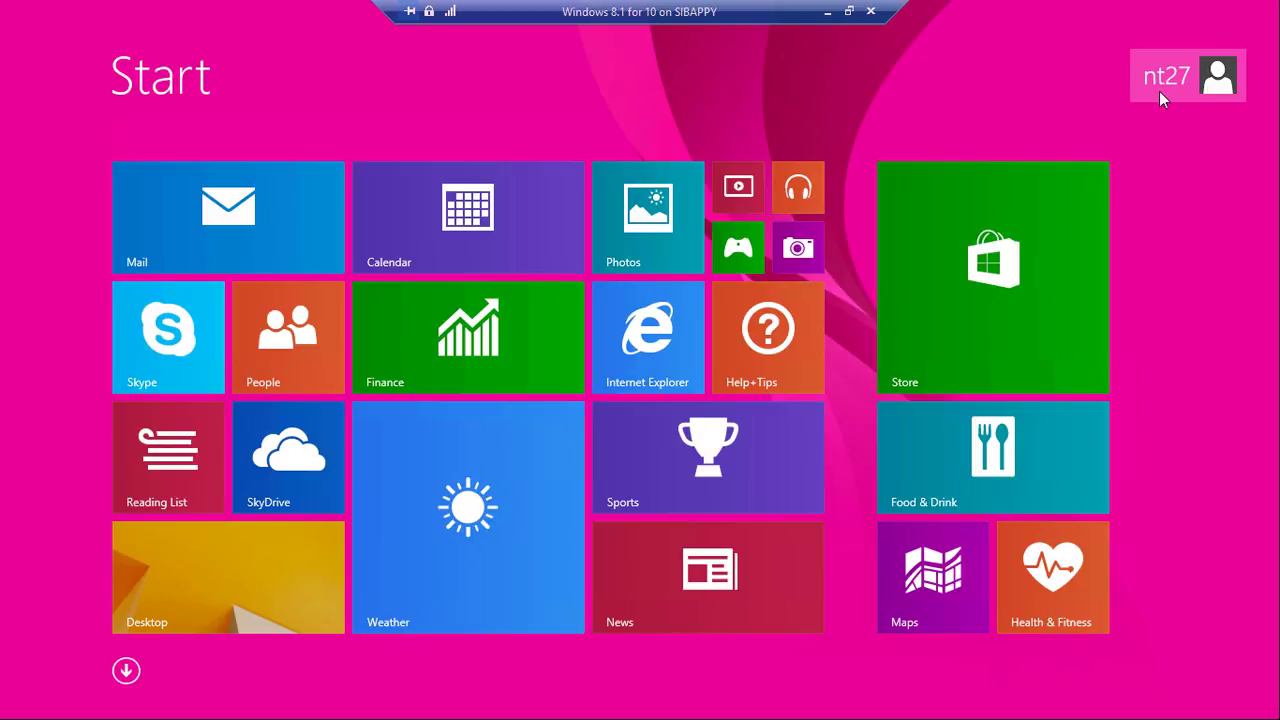
Submit the VM account's user name and password, then clear the rejected password field
left_click(835, 16)
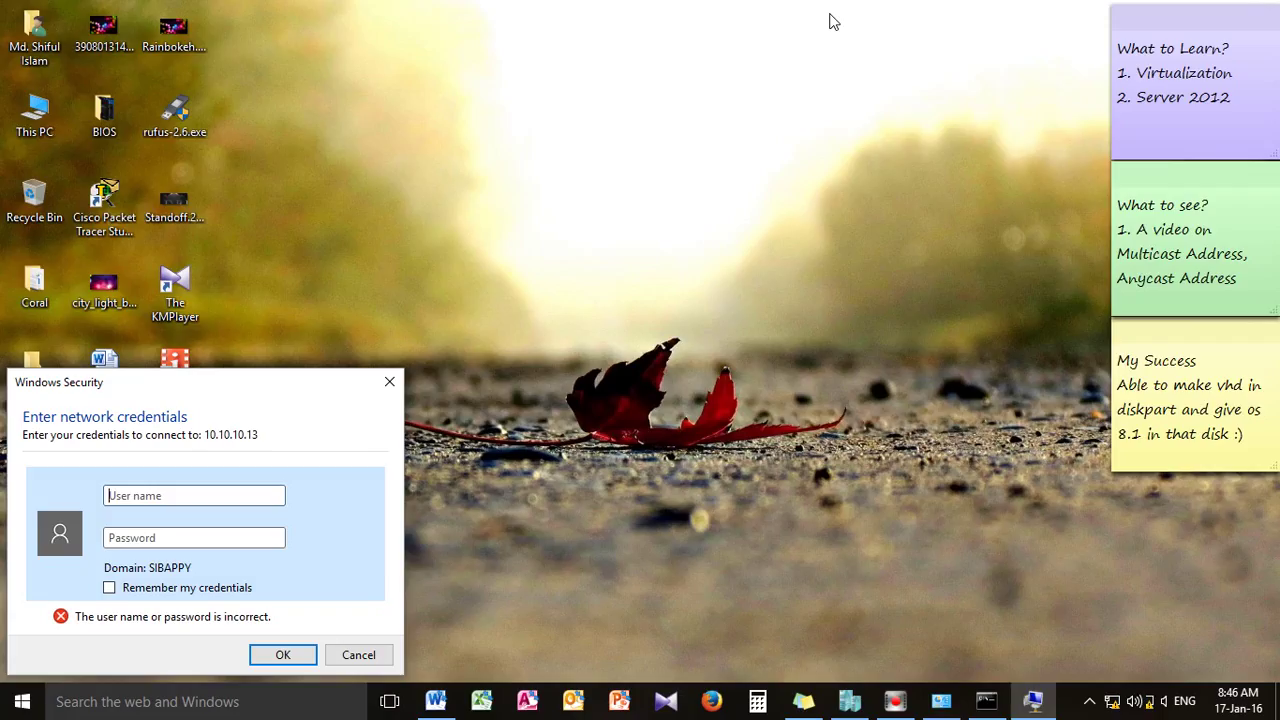
left_click(120, 495)
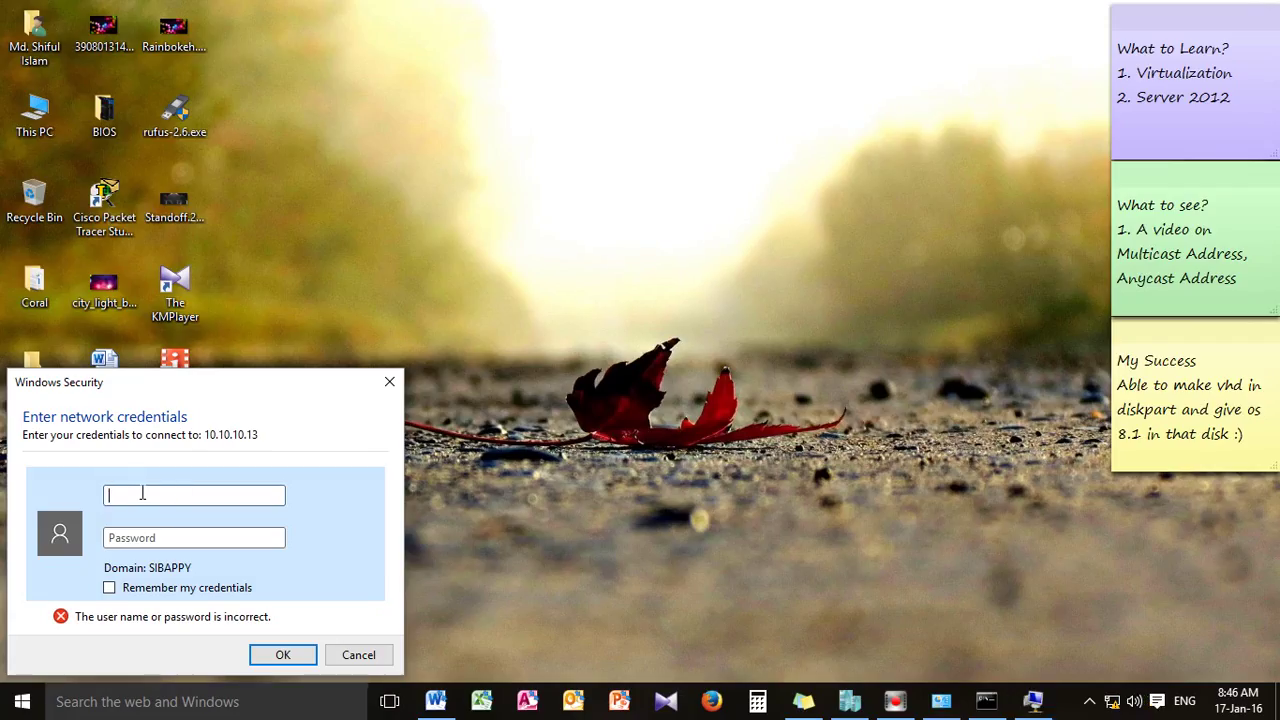
left_click(141, 536)
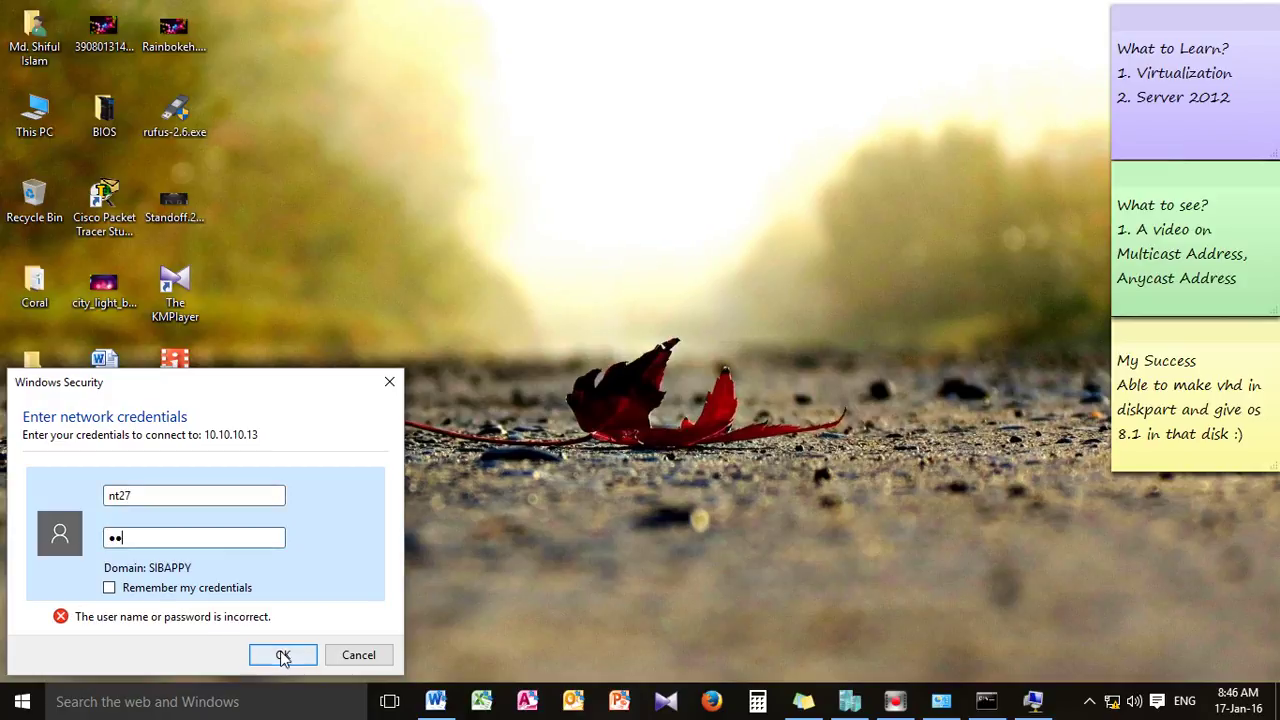
left_click(283, 655)
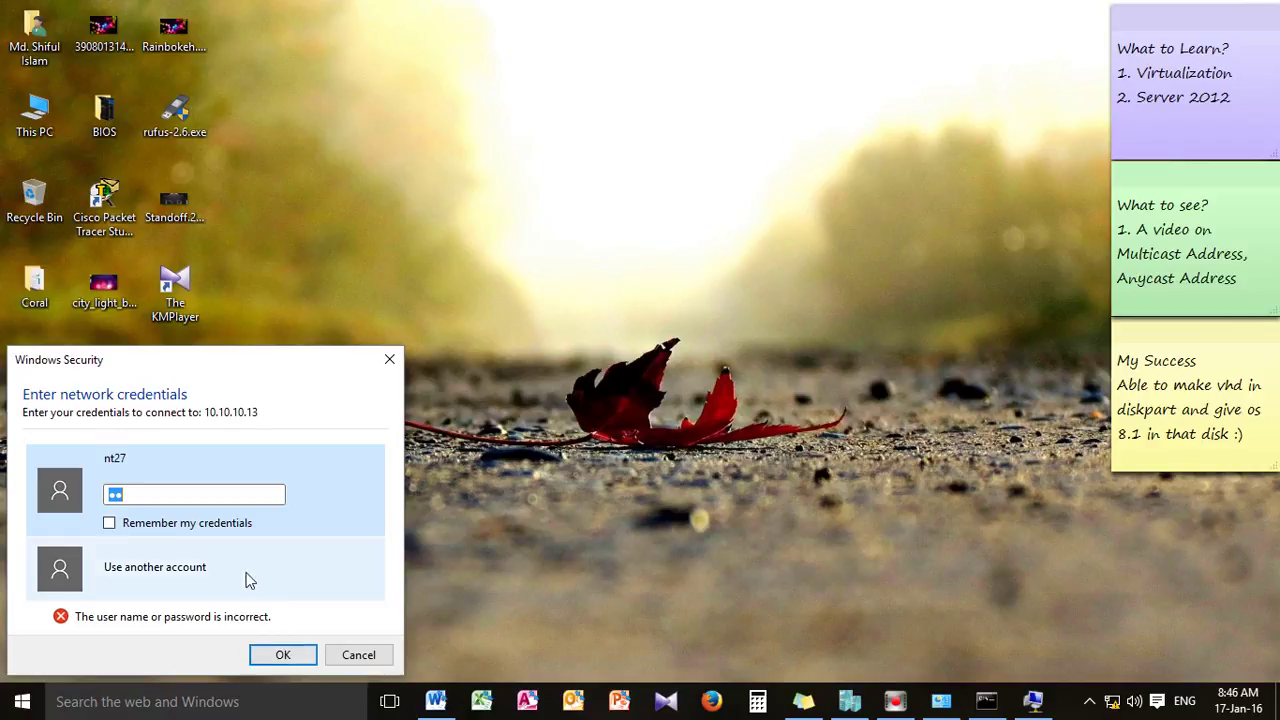
left_click(182, 496)
key("BackSpace")
key("BackSpace")
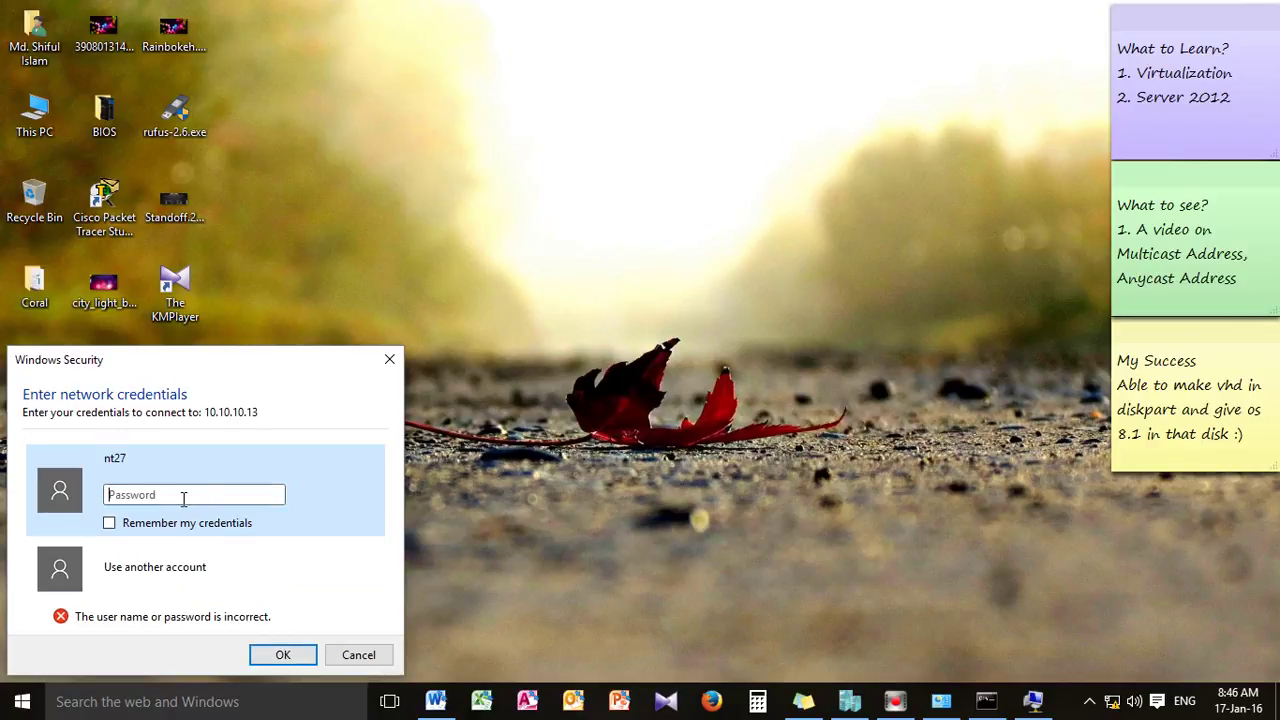
Re-enter the password, reopen \\10.10.10.13 through Run, and close the empty folder window
type("••")
double_click(183, 498)
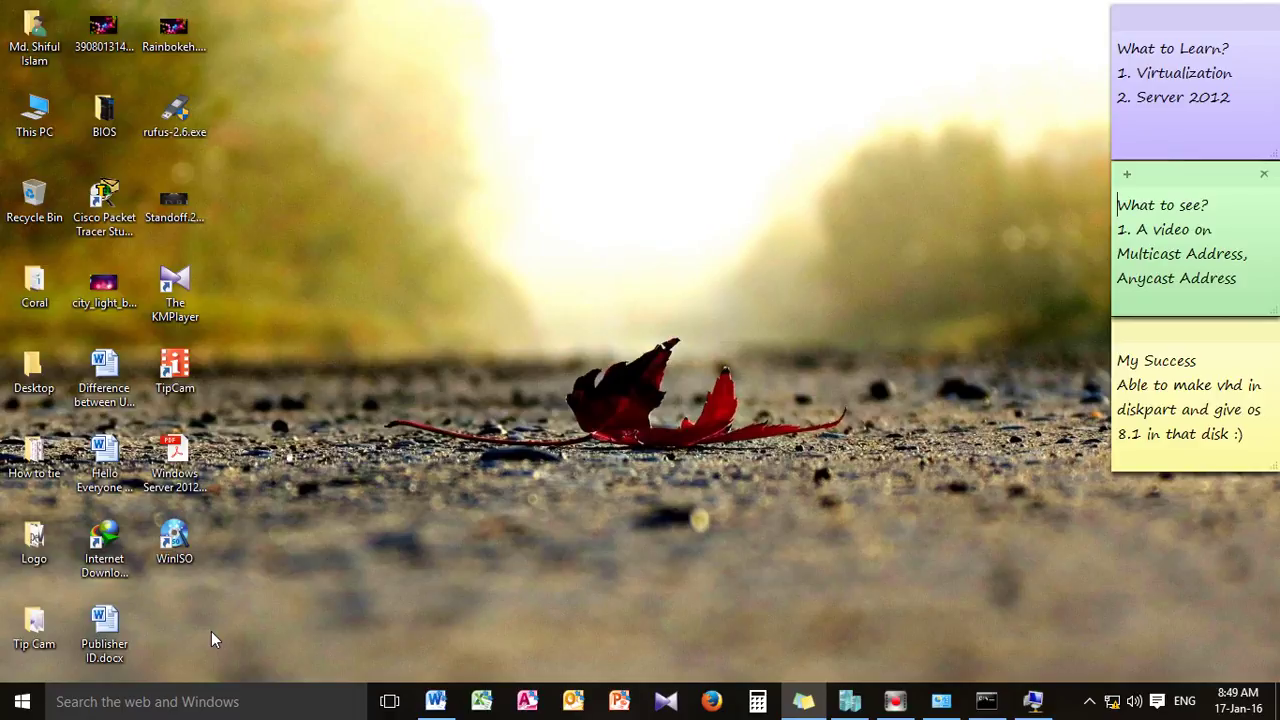
key("super+r")
left_click(160, 589)
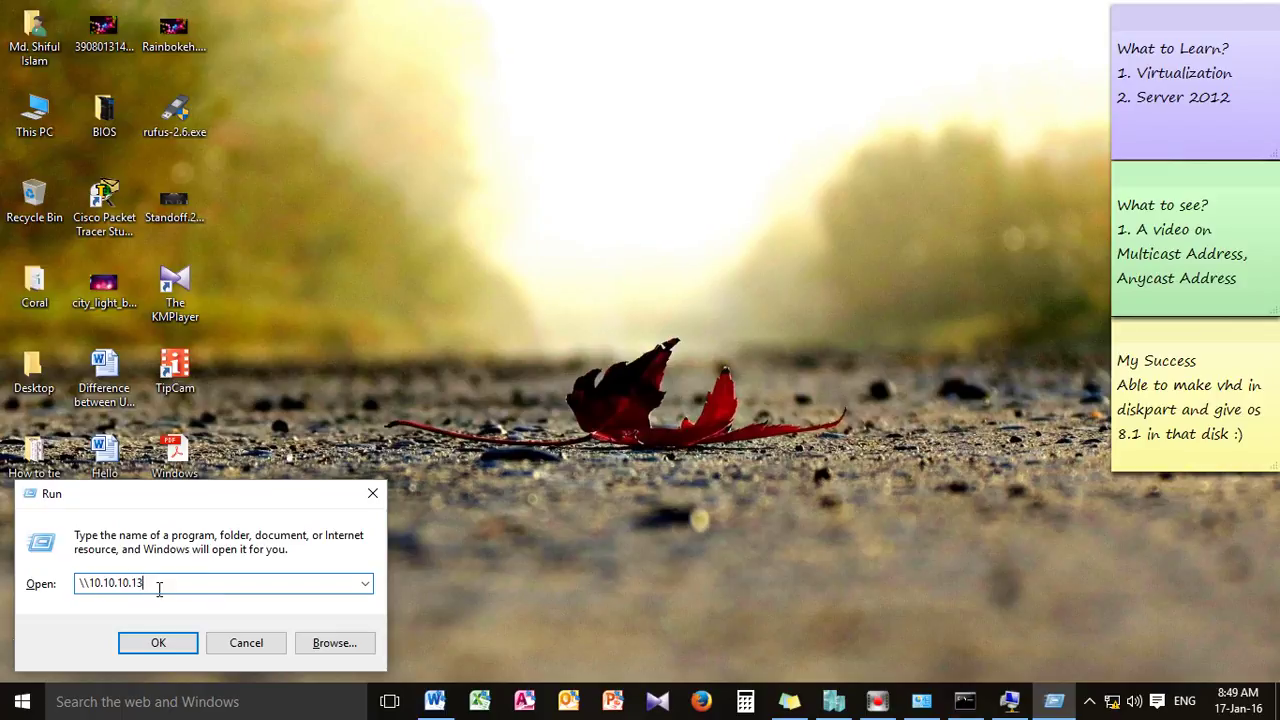
key("Return")
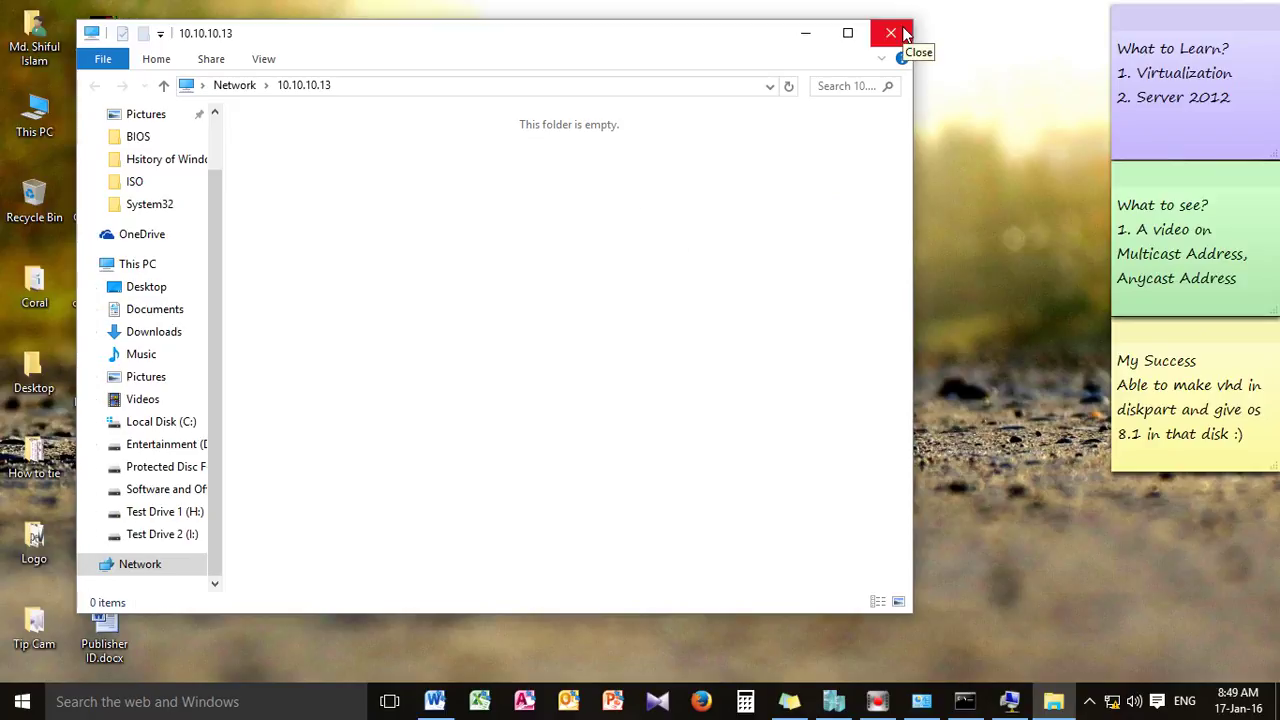
left_click(891, 34)
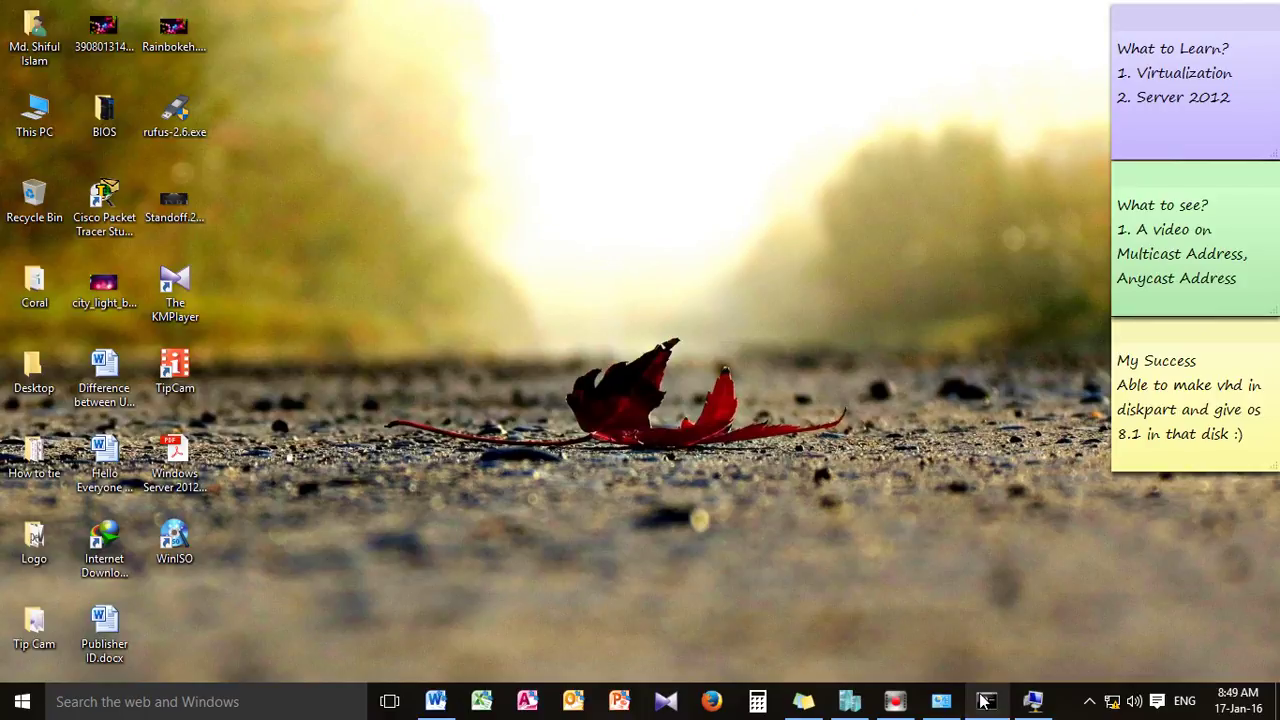
From the full-screen VM, run \\10.10.10.12, begin the user name with 10.10.10.12\, then minimise it
left_click(1033, 701)
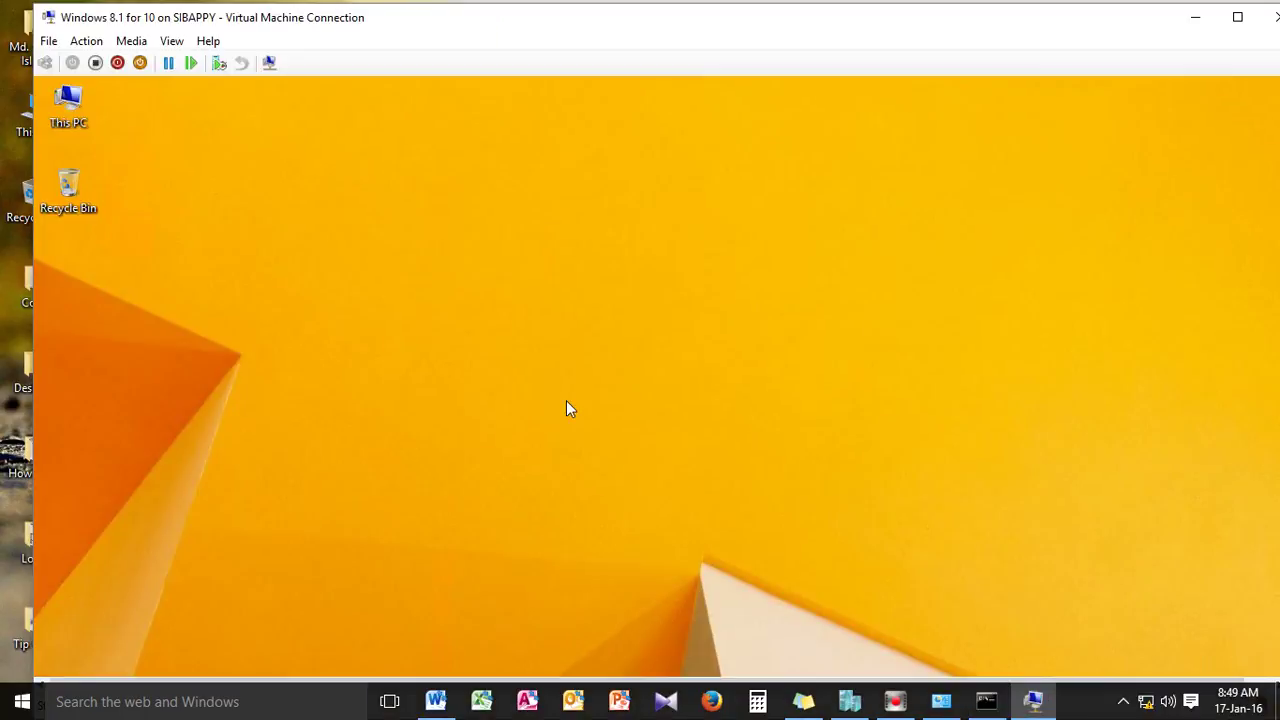
left_click(1238, 17)
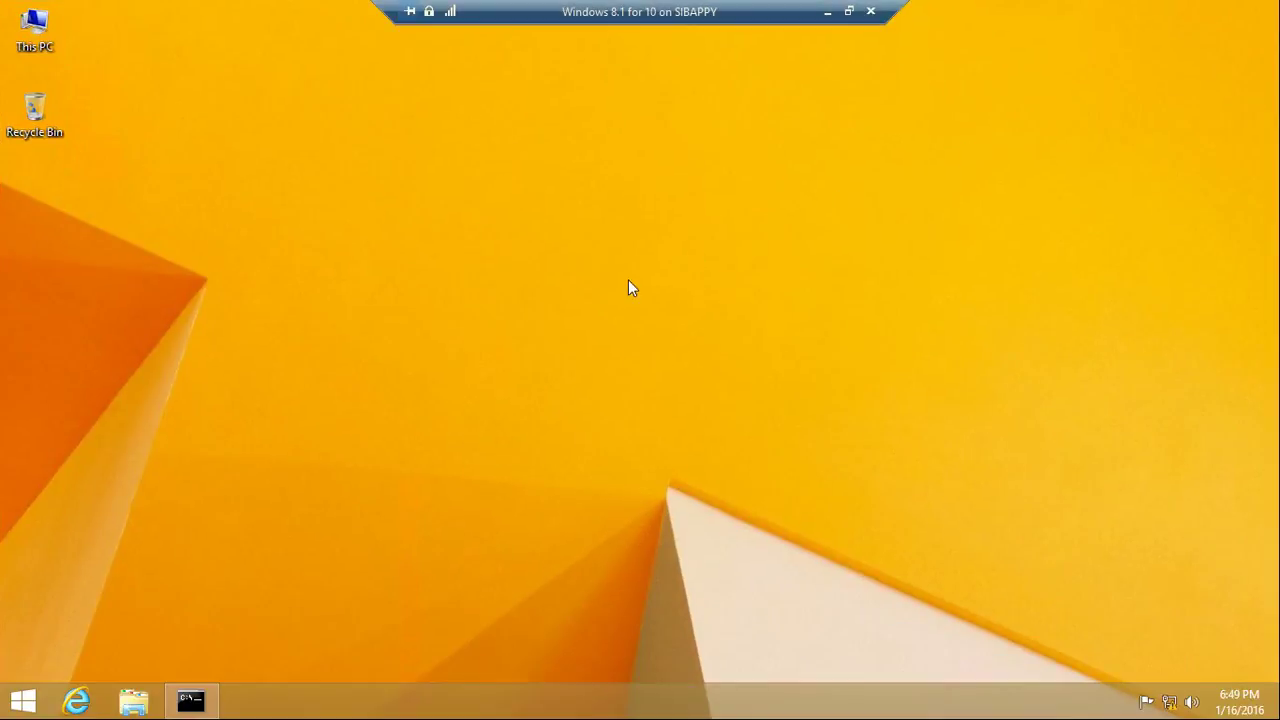
key("super+r")
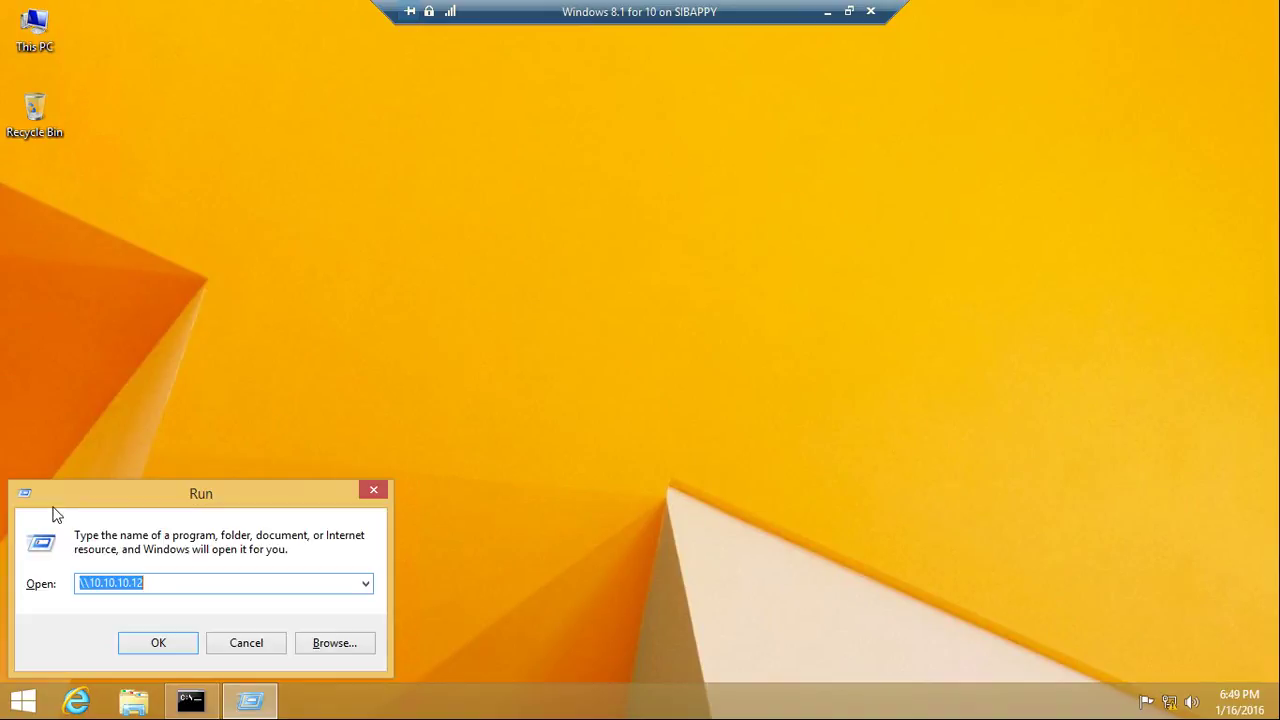
left_click(145, 645)
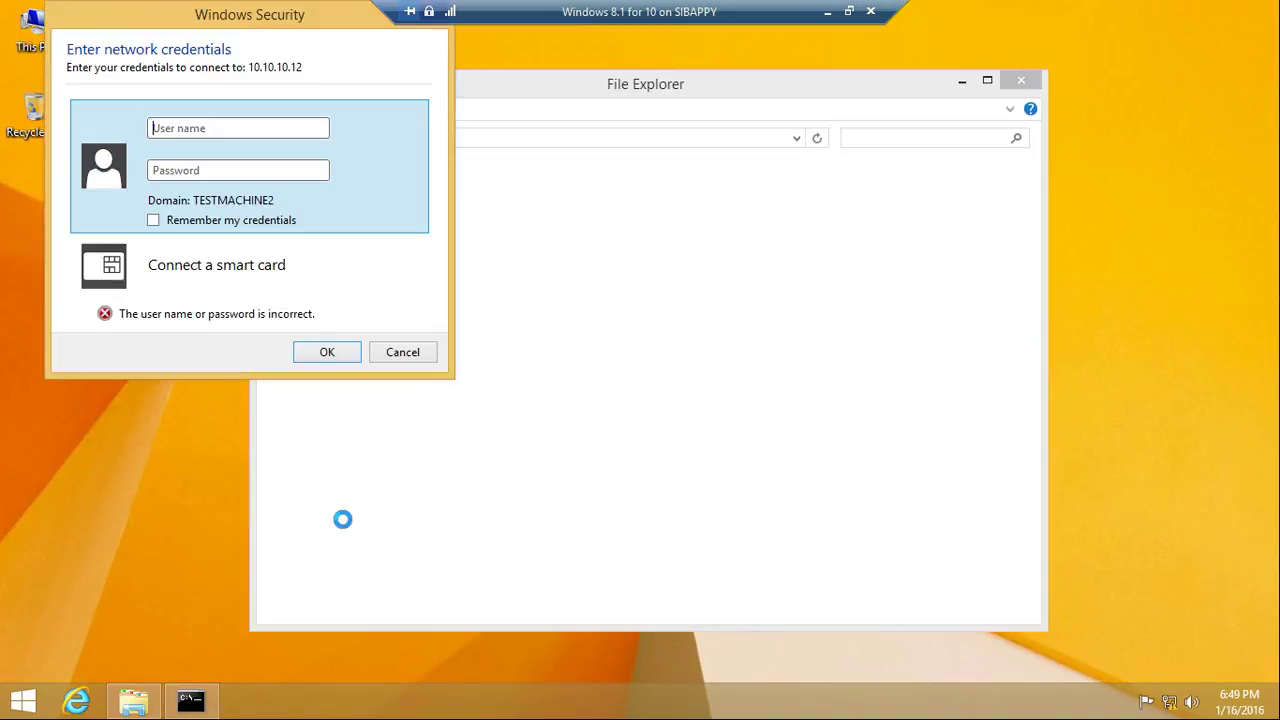
left_click(212, 127)
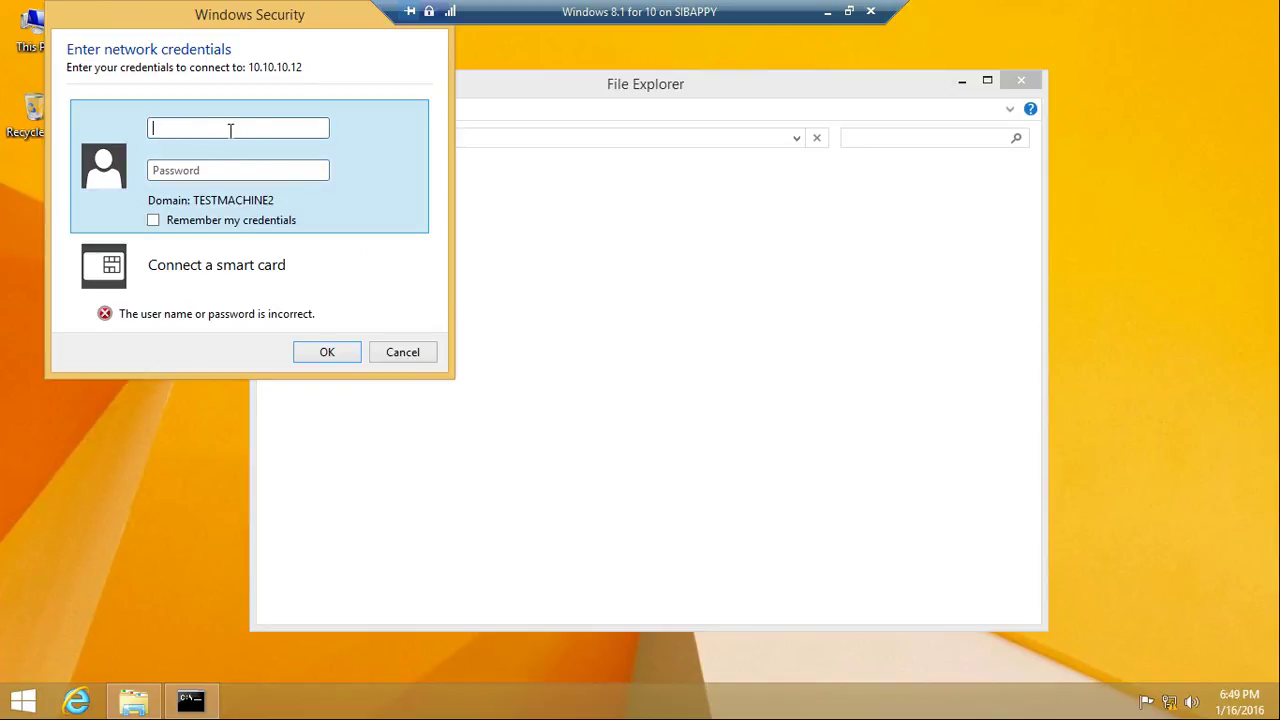
type("10.10.10.12\\")
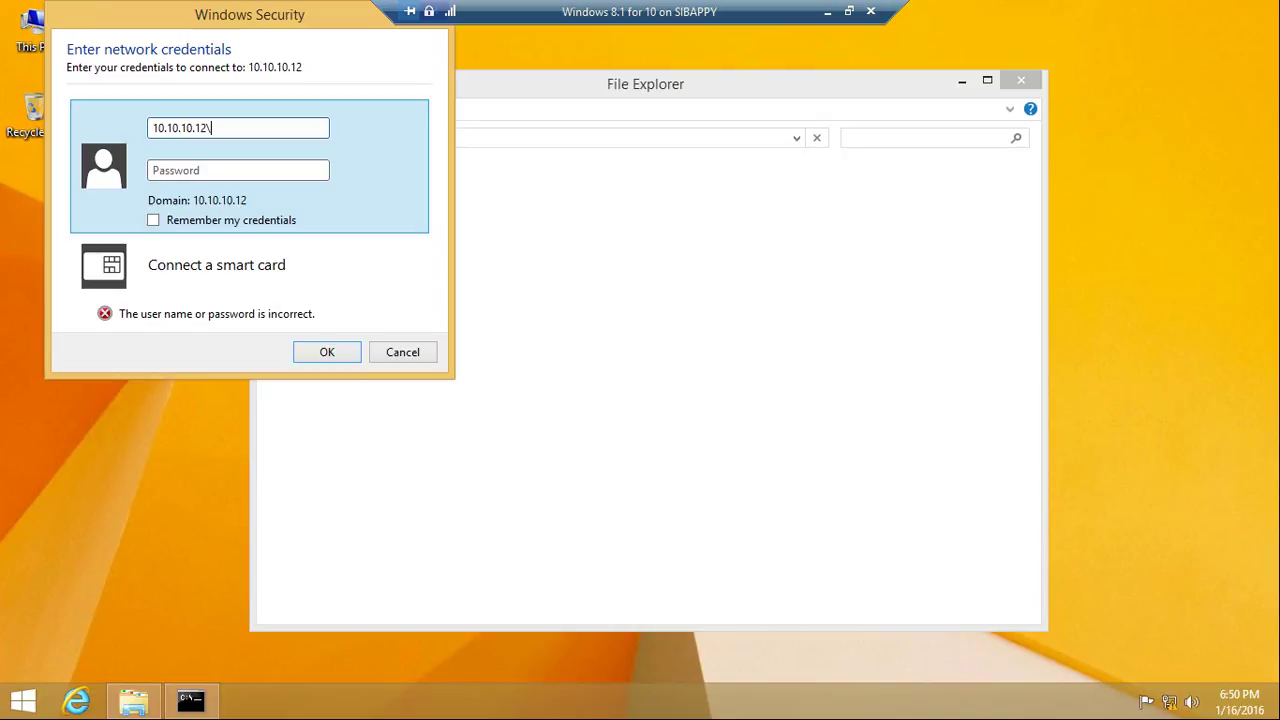
left_click(828, 11)
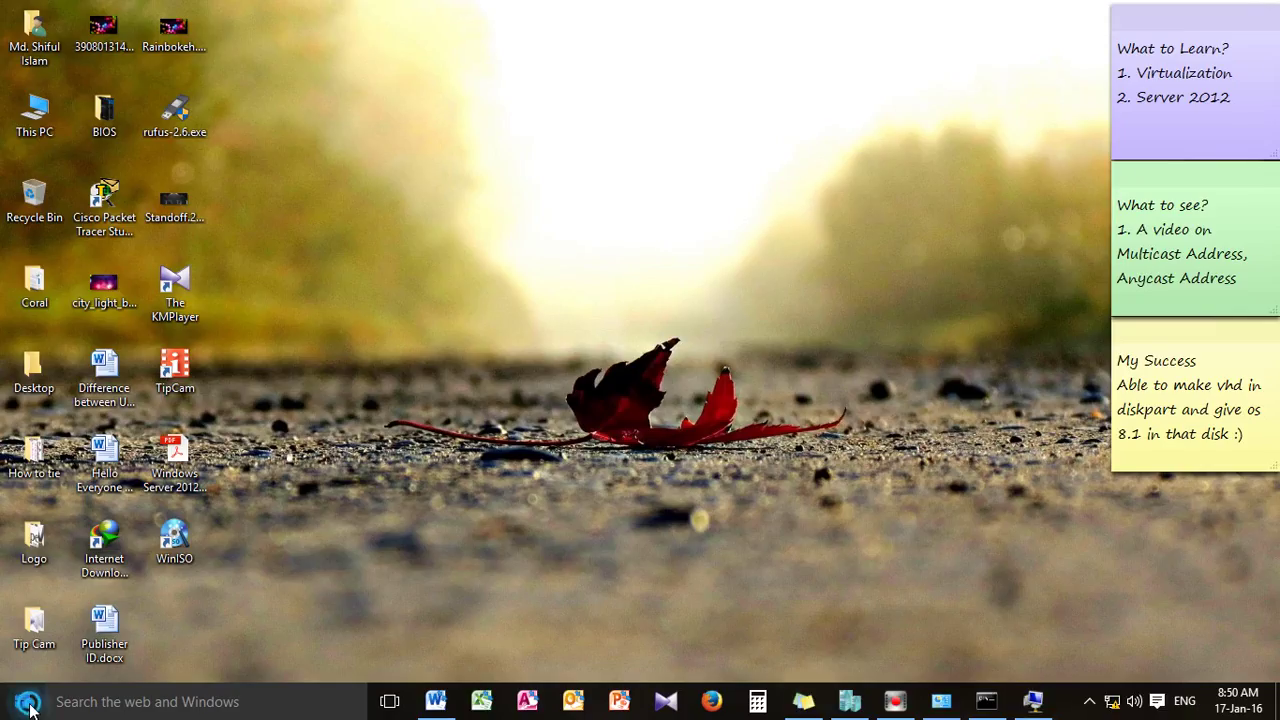
Restore the VM full screen and submit the account's full user name and password for 10.10.10.12
left_click(22, 701)
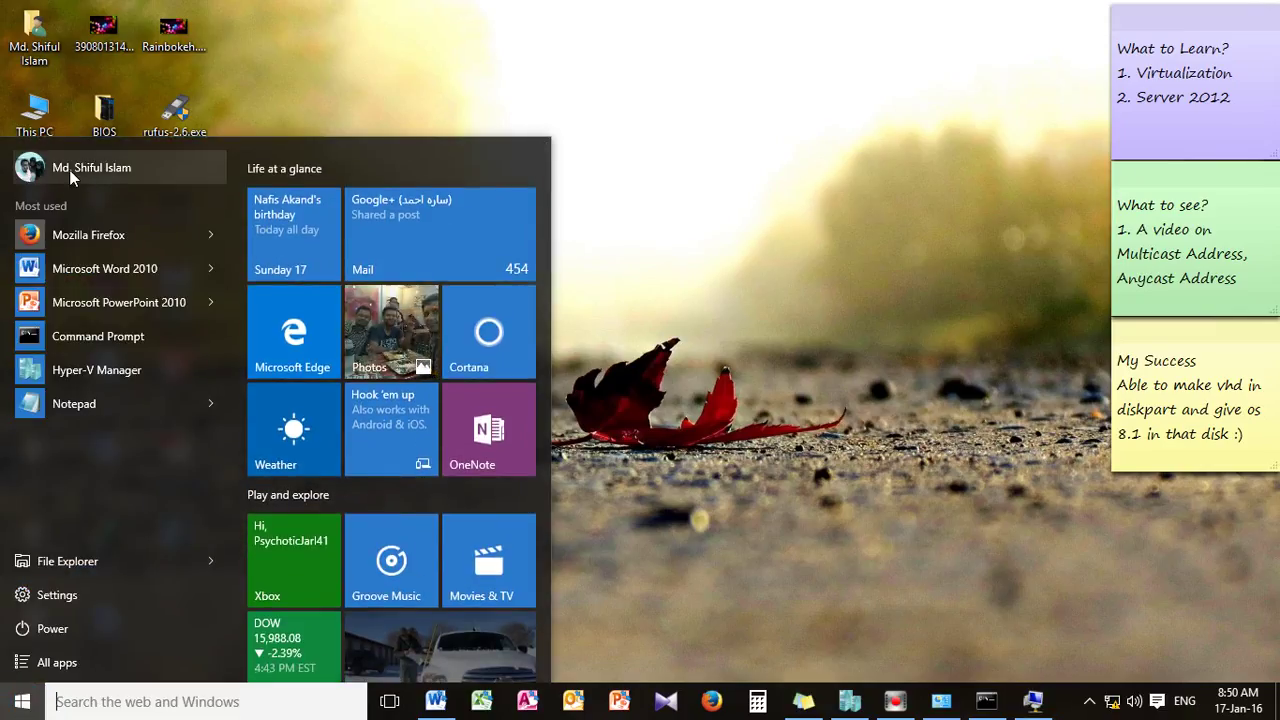
left_click(1149, 600)
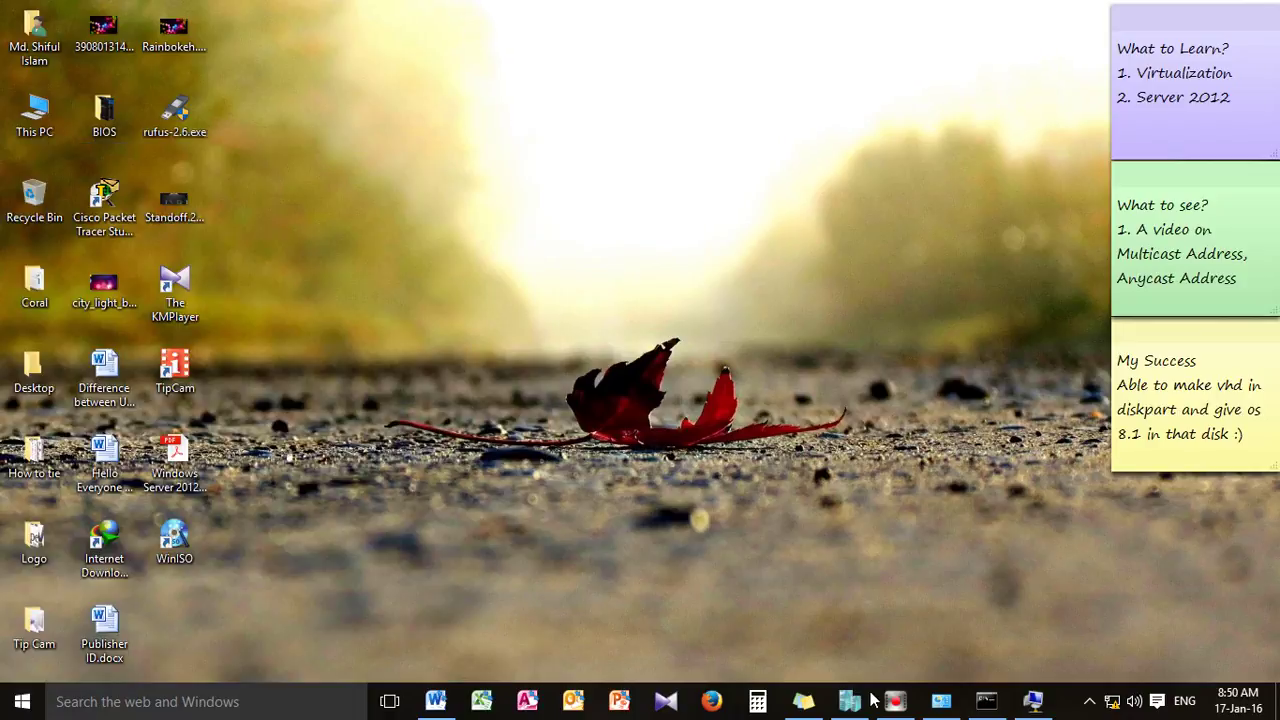
left_click(1033, 701)
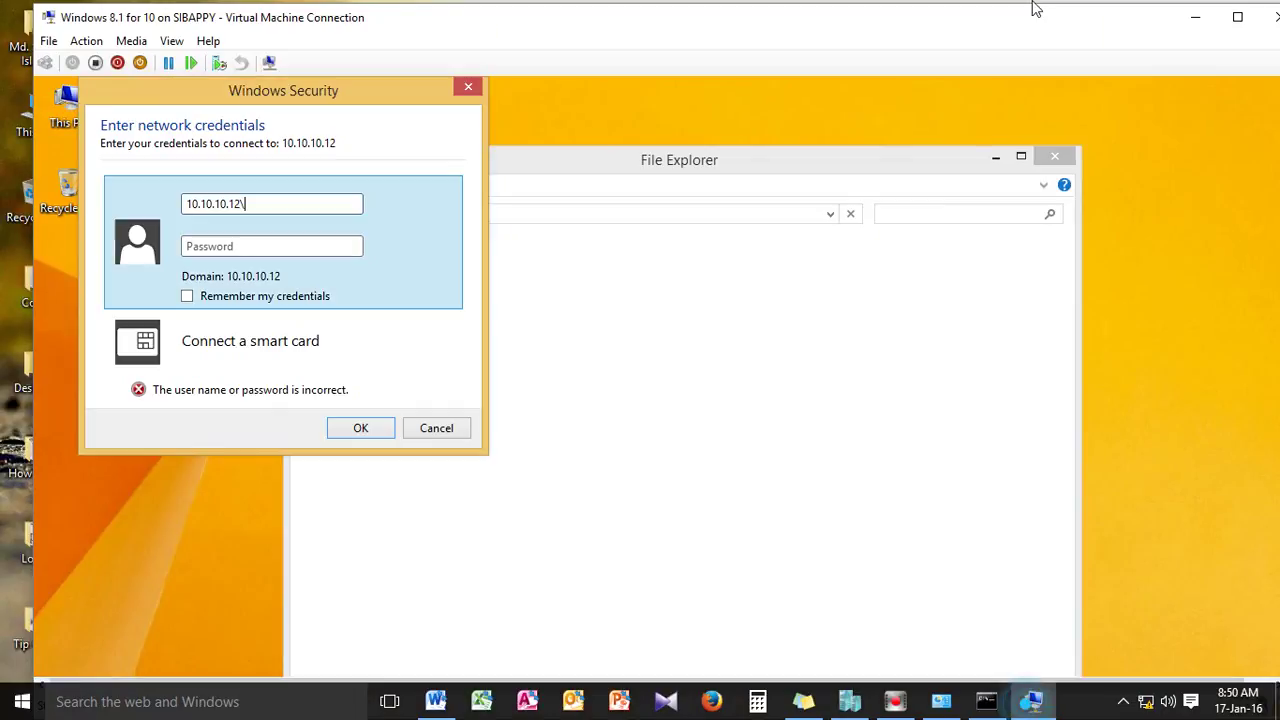
left_click(1234, 22)
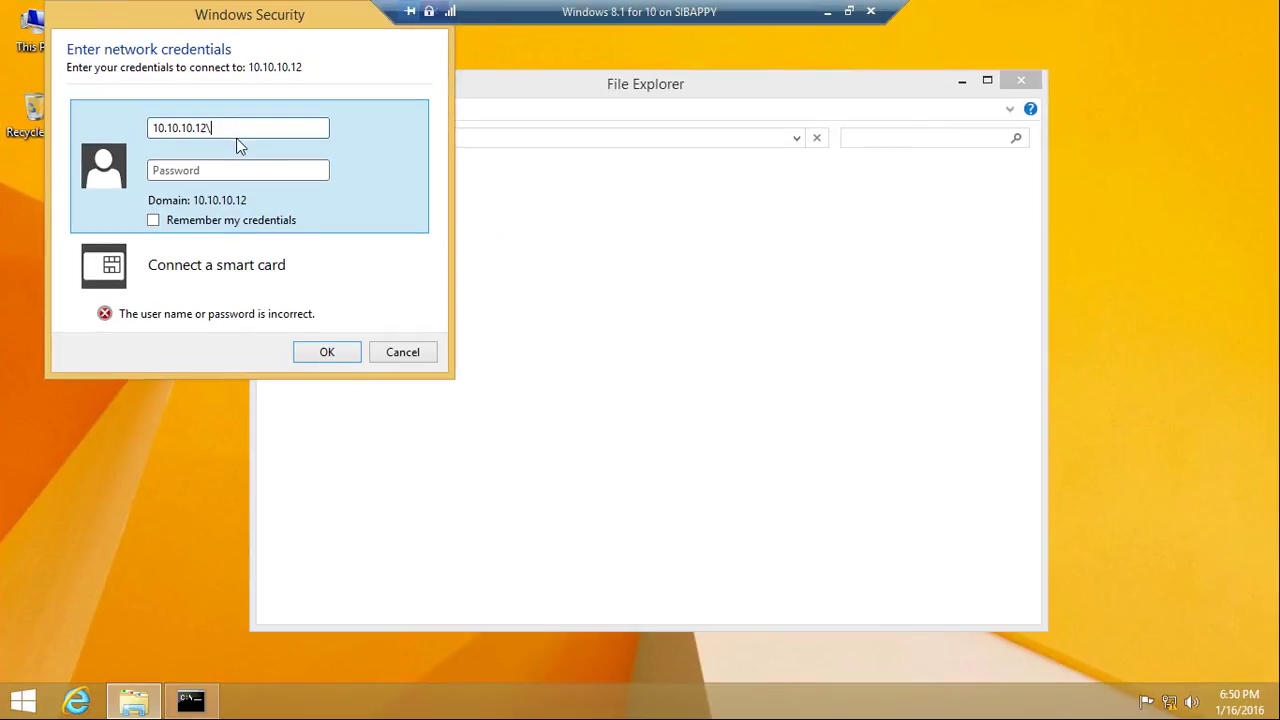
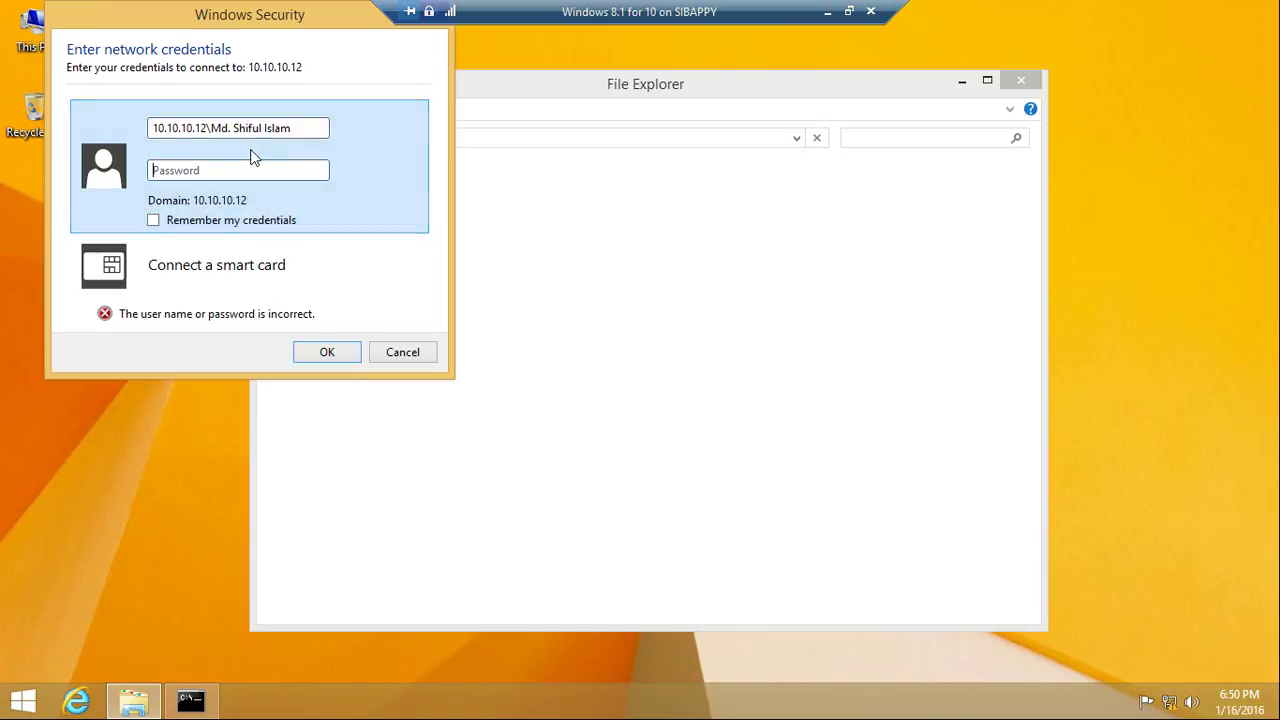
left_click(222, 171)
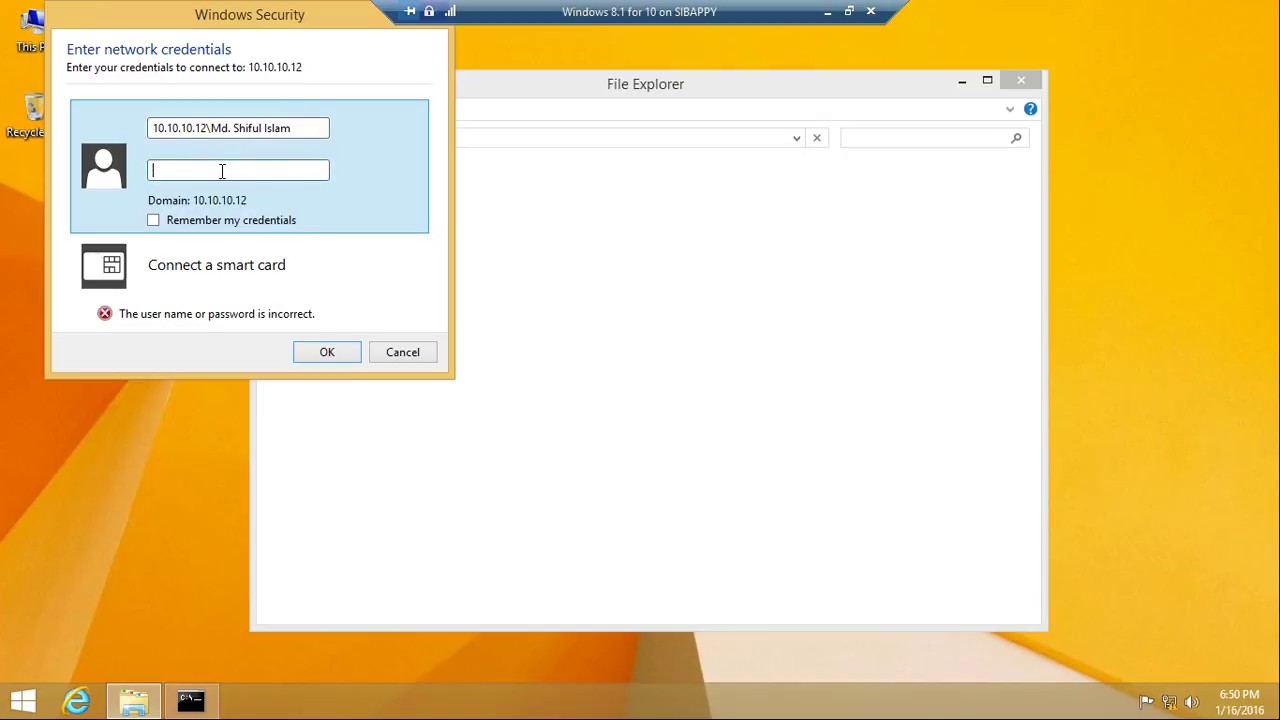
type("*************")
left_click(327, 353)
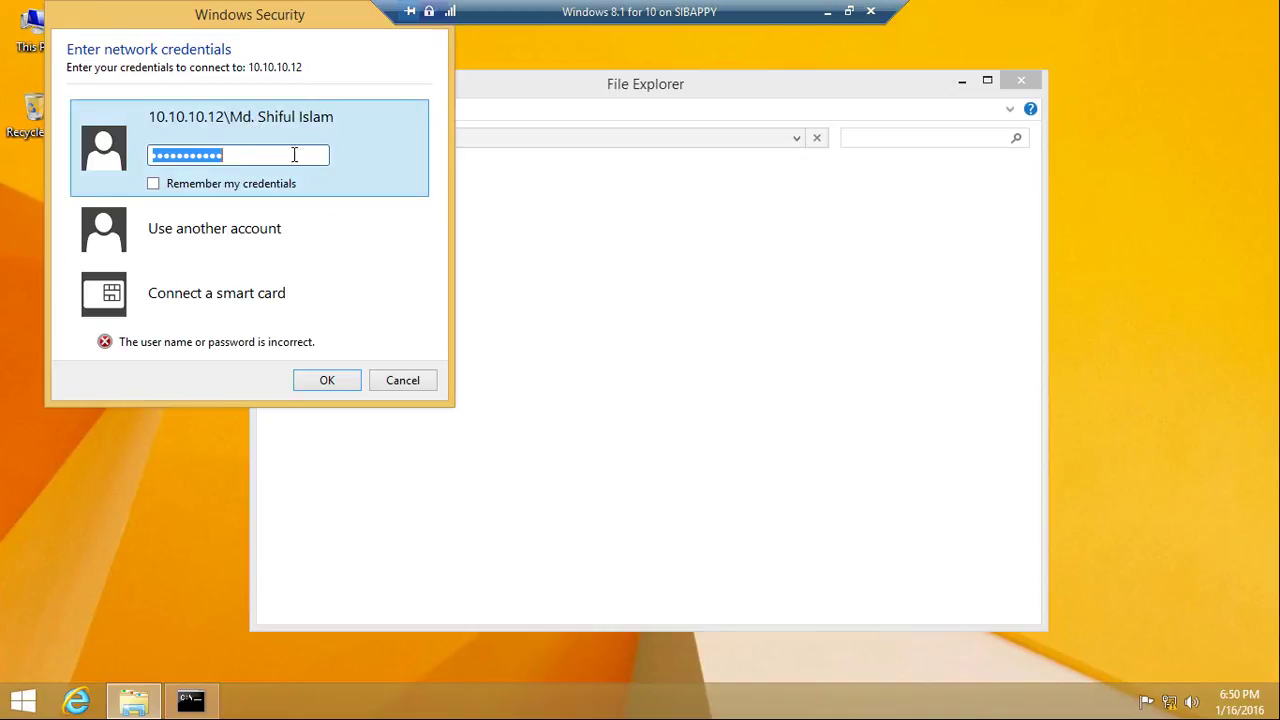
Cancel the failed sign-in, minimise the VM, and open and minimise \\10.10.10.13 on the host
left_click(403, 381)
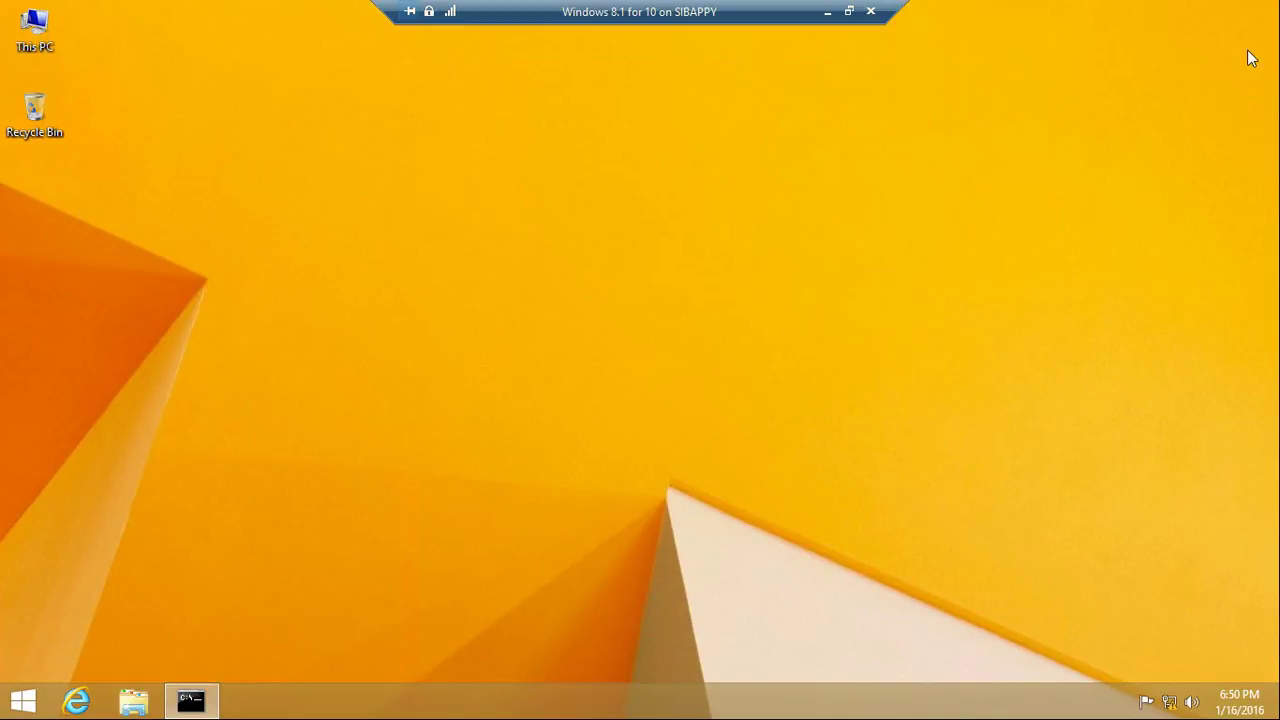
left_click(828, 12)
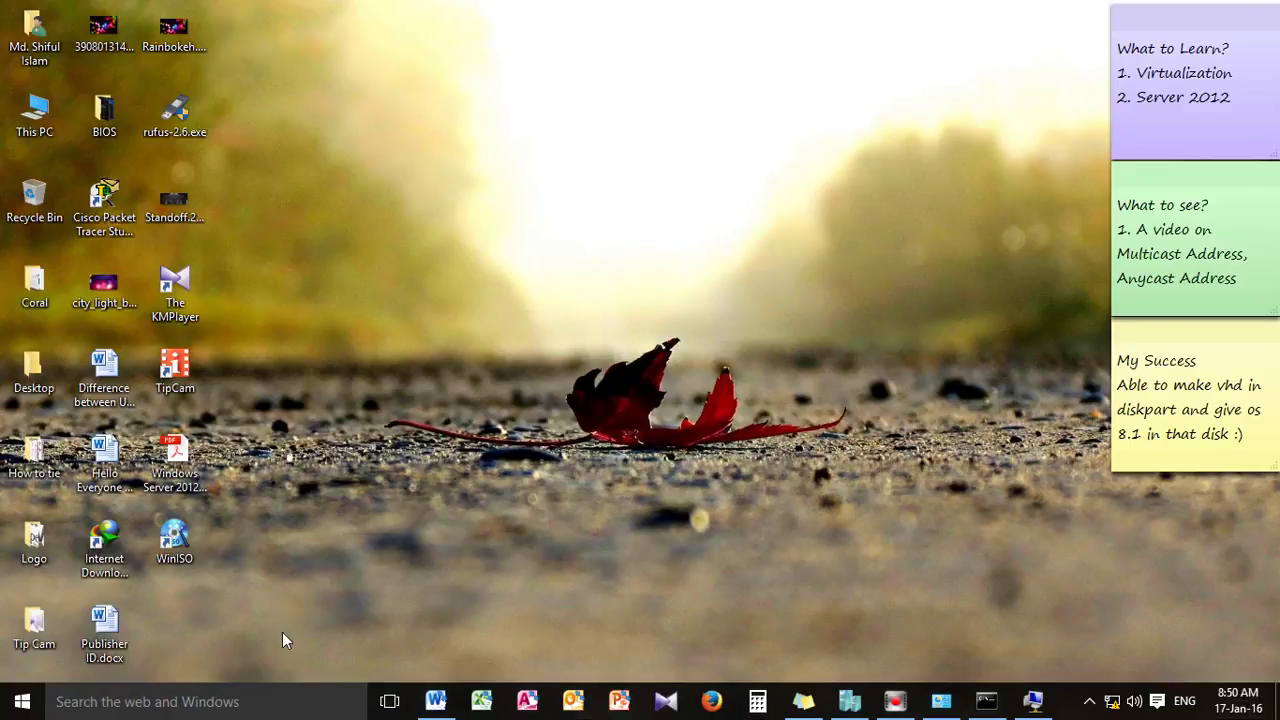
key("super+r")
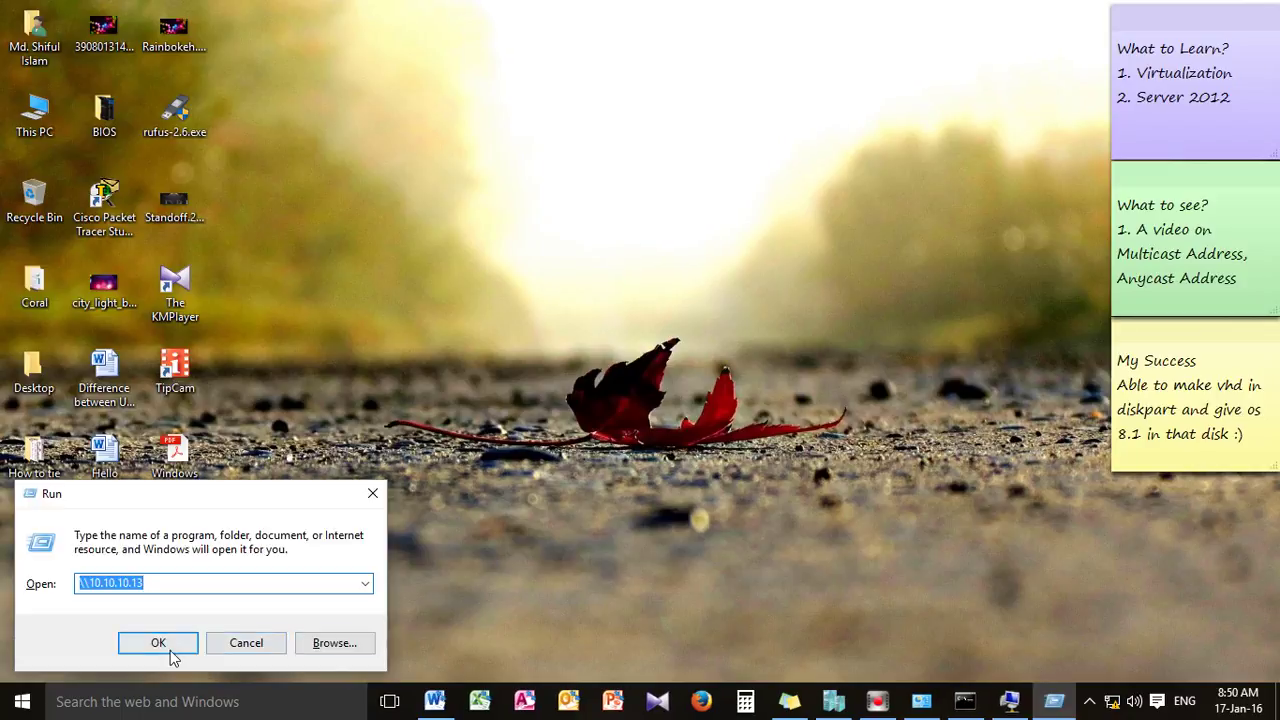
left_click(170, 650)
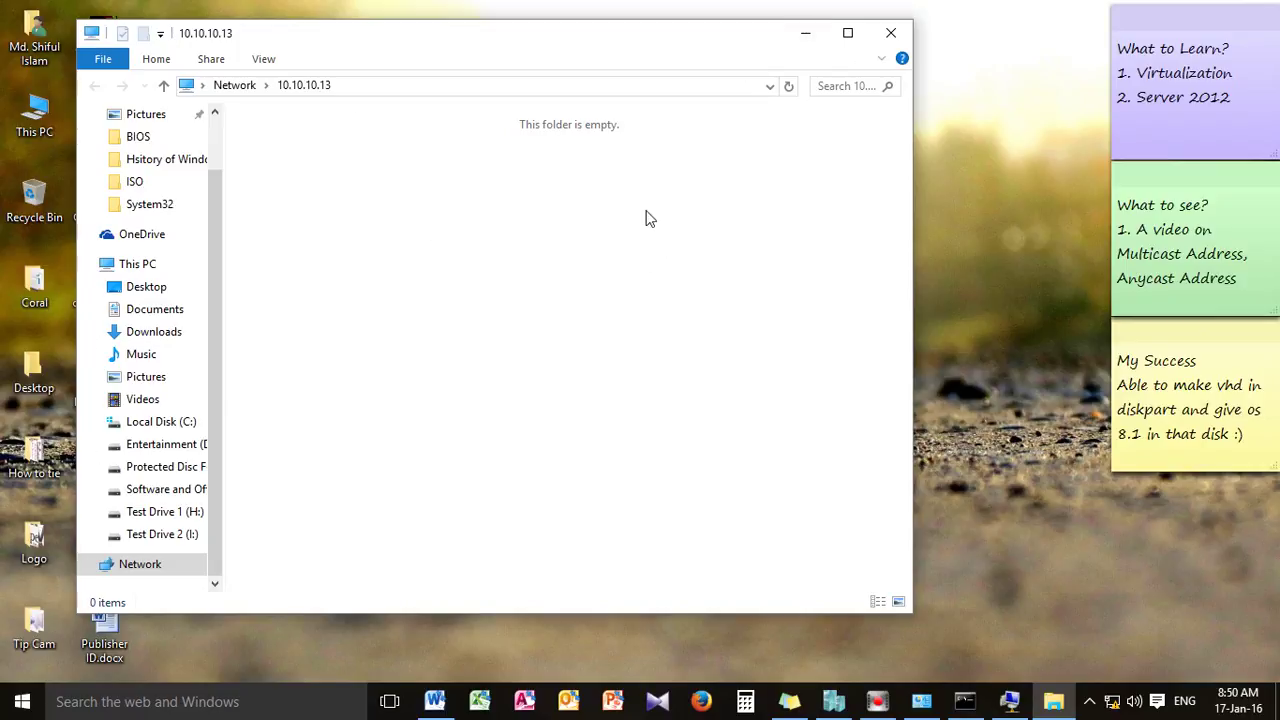
left_click(806, 32)
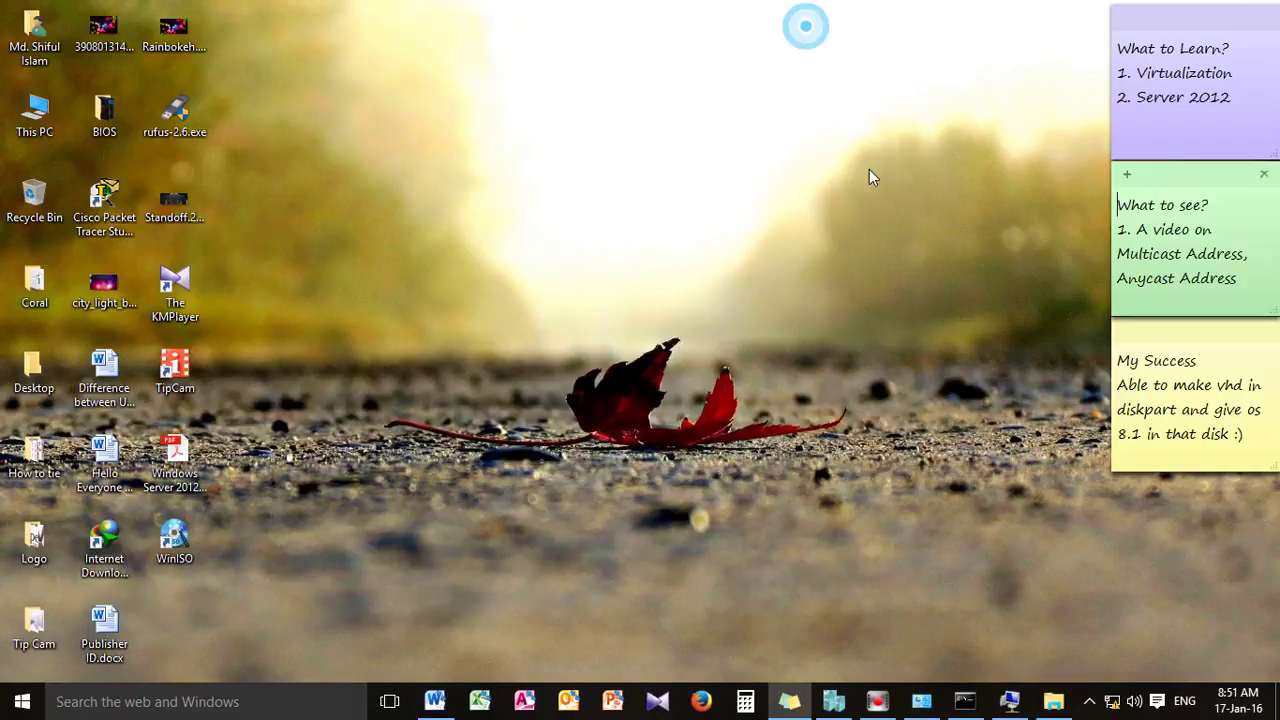
In the full-screen VM, inspect This PC's Music, Documents, Videos and Desktop folders, then close This PC
left_click(1010, 705)
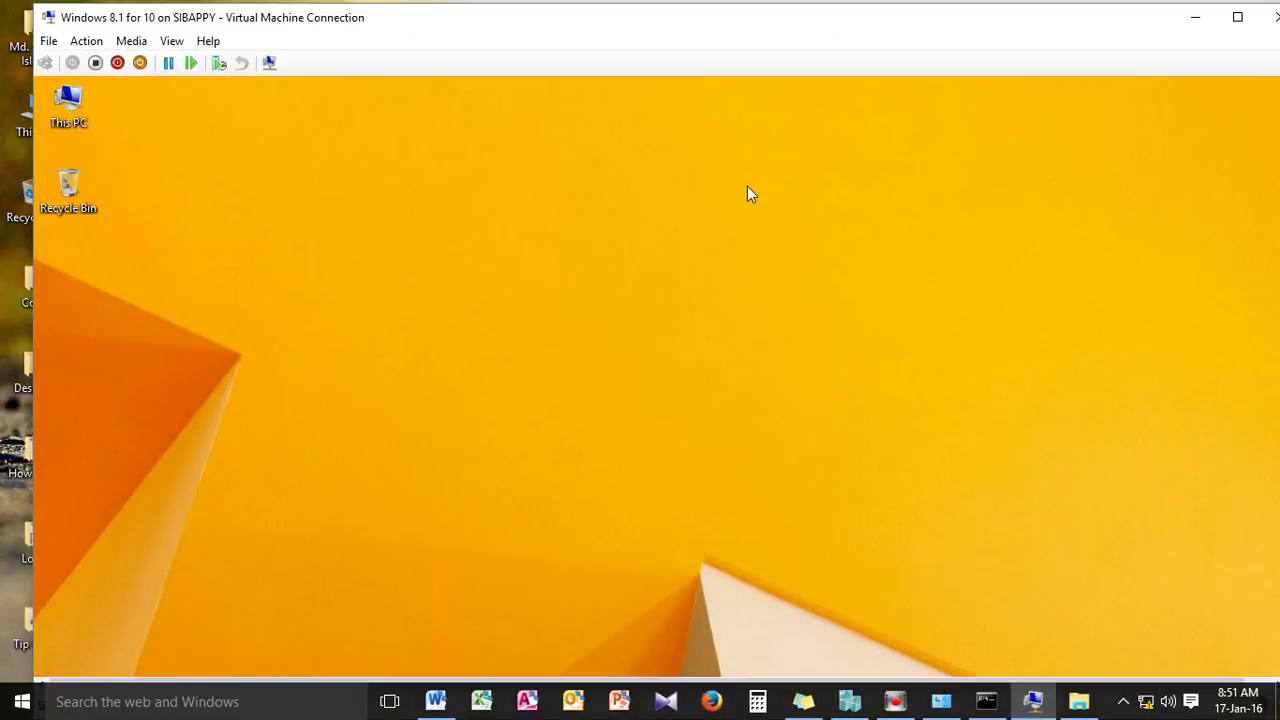
left_click(1237, 17)
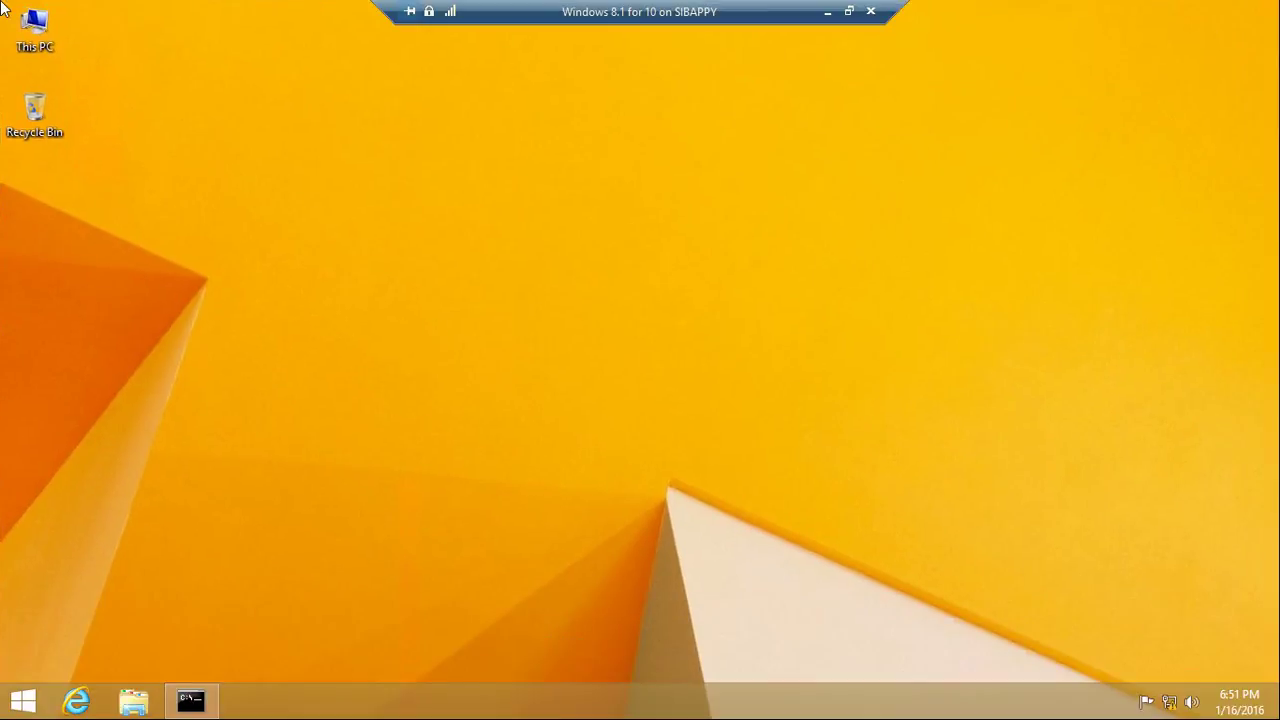
double_click(47, 56)
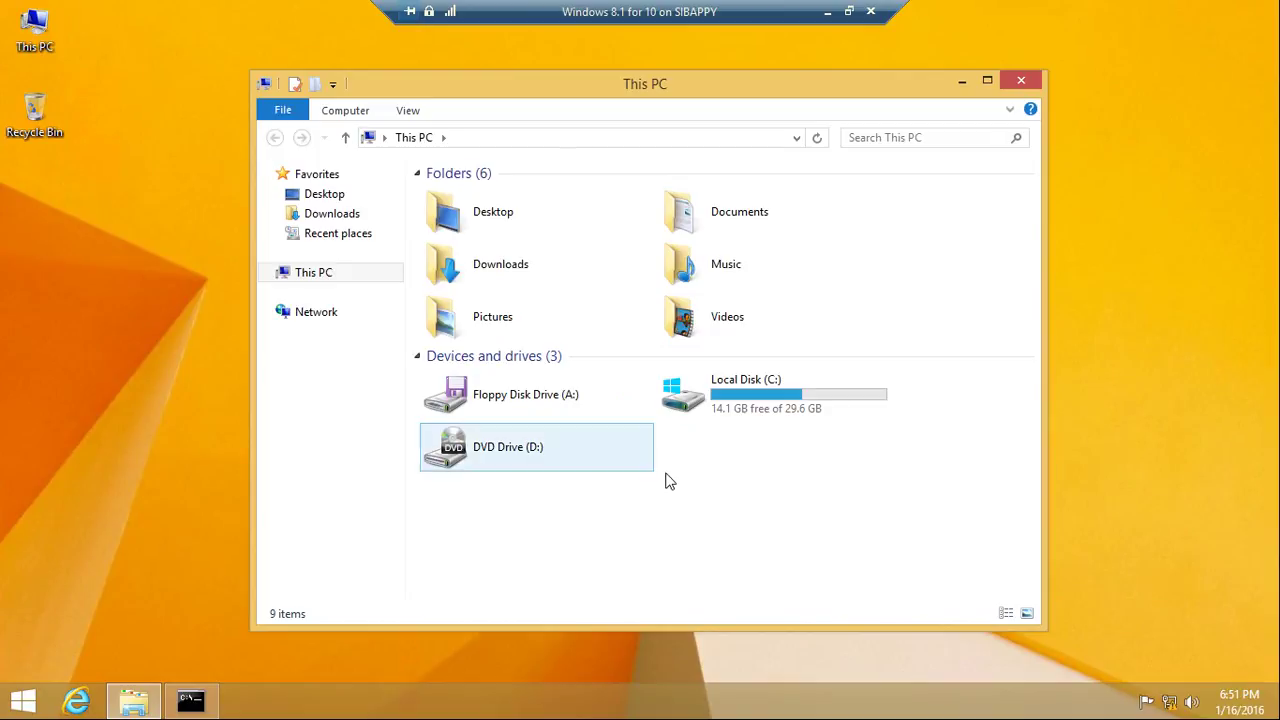
double_click(683, 286)
left_click(276, 140)
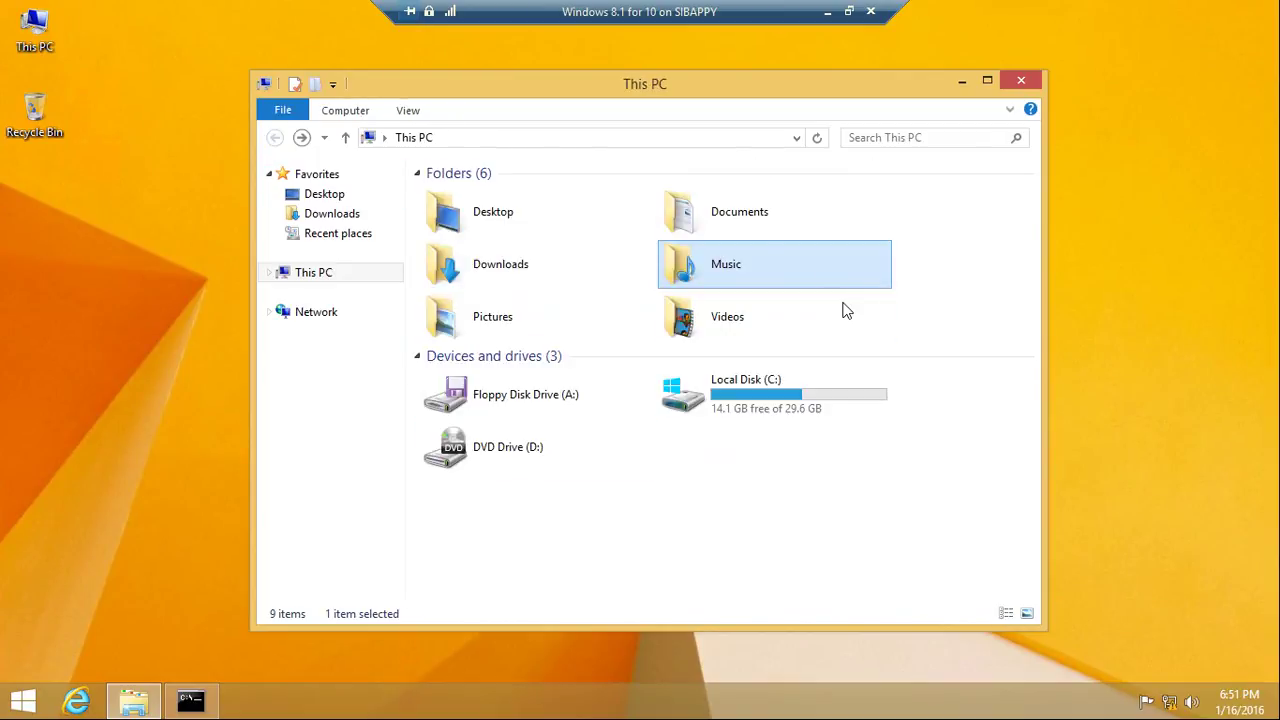
double_click(728, 220)
left_click(272, 139)
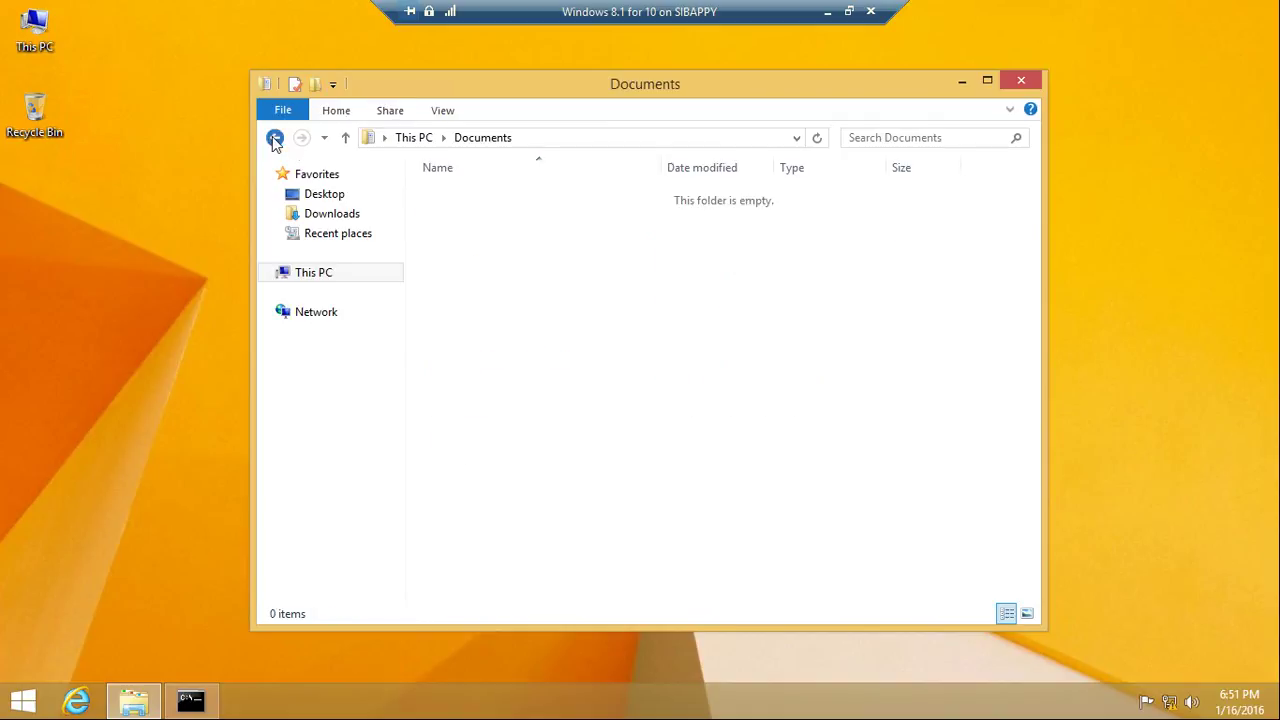
double_click(683, 327)
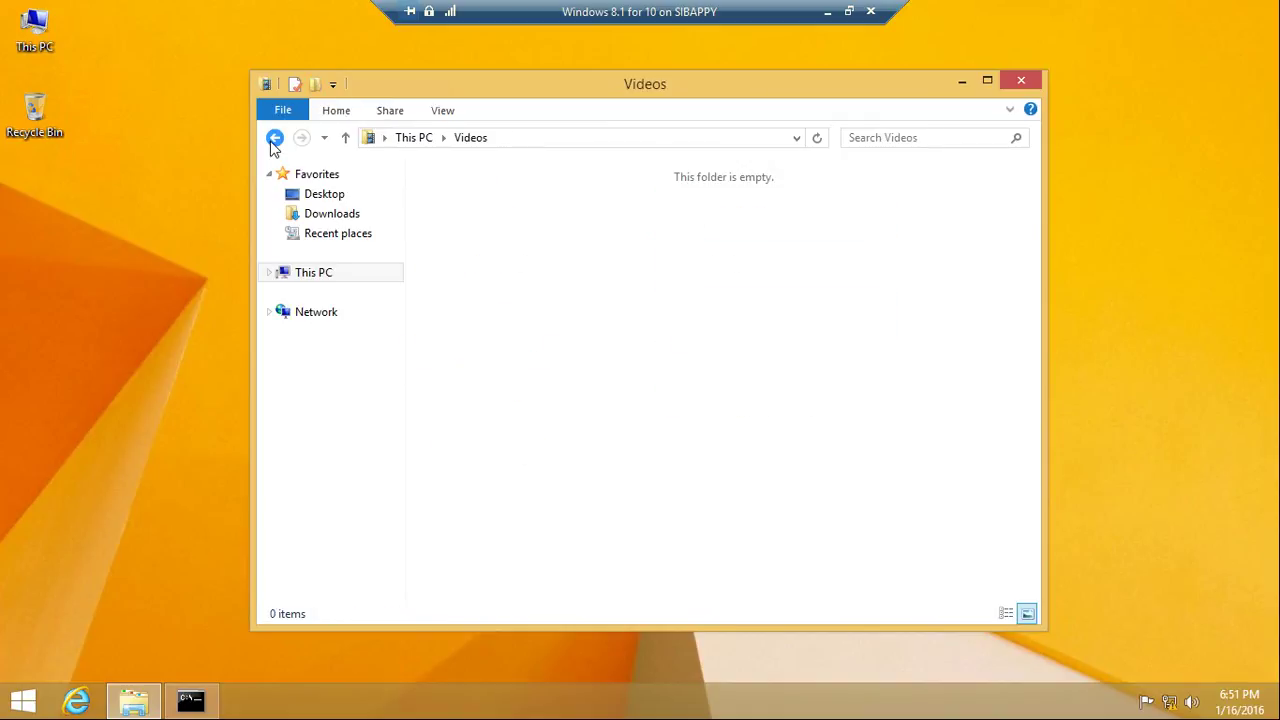
left_click(273, 137)
double_click(486, 240)
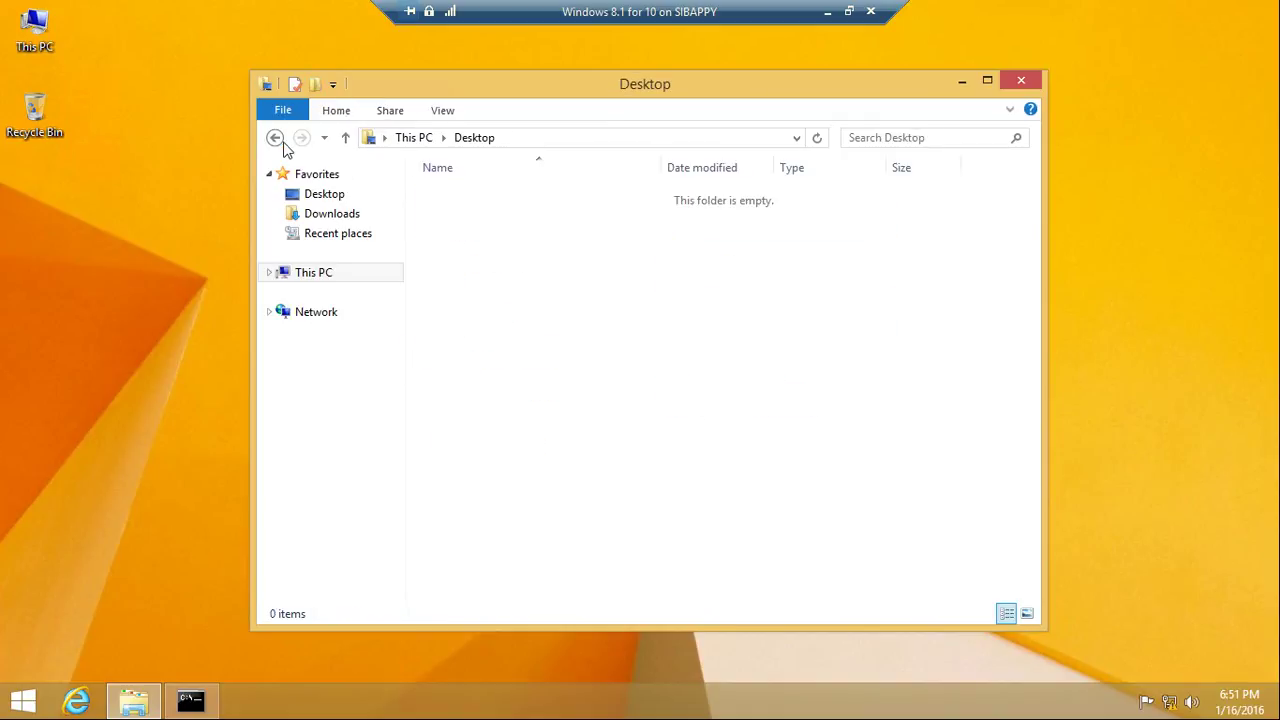
left_click(276, 139)
left_click(1023, 88)
Create a desktop folder named New folder in the VM and place it under the Recycle Bin
right_click(86, 365)
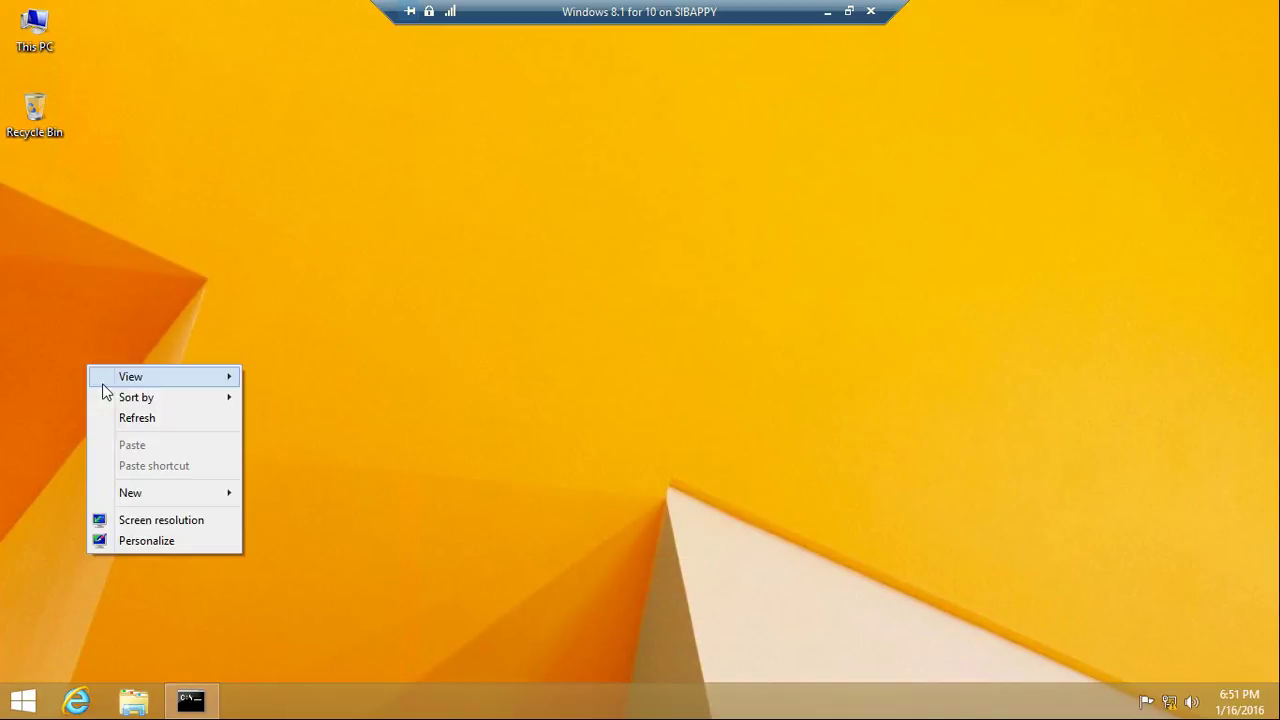
mouse_move(241, 493)
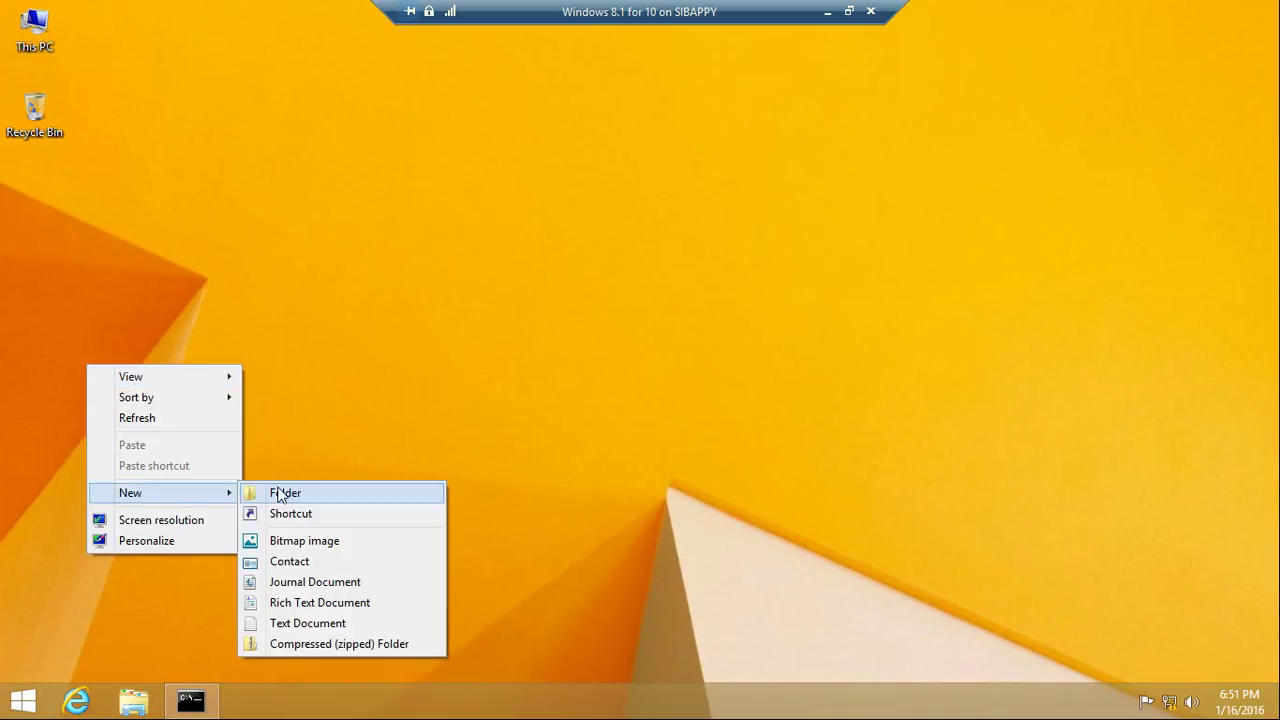
left_click(294, 491)
left_click(290, 350)
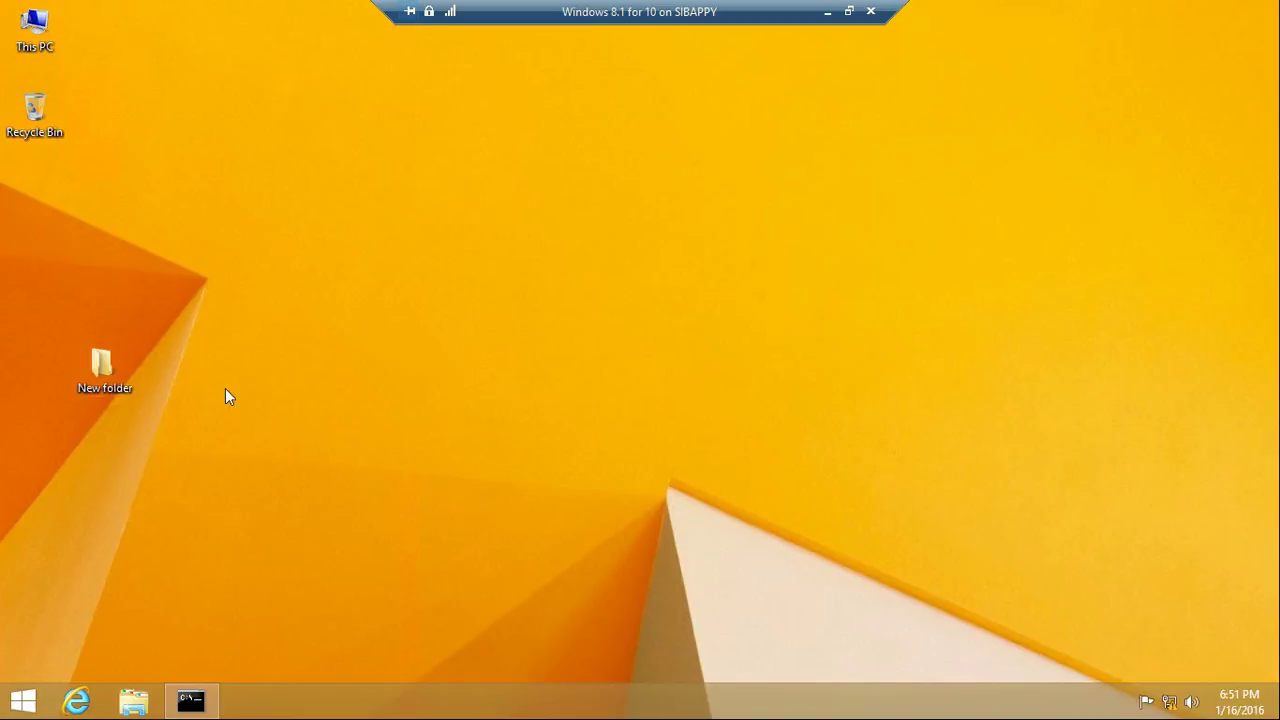
left_click_drag(101, 373, 52, 210)
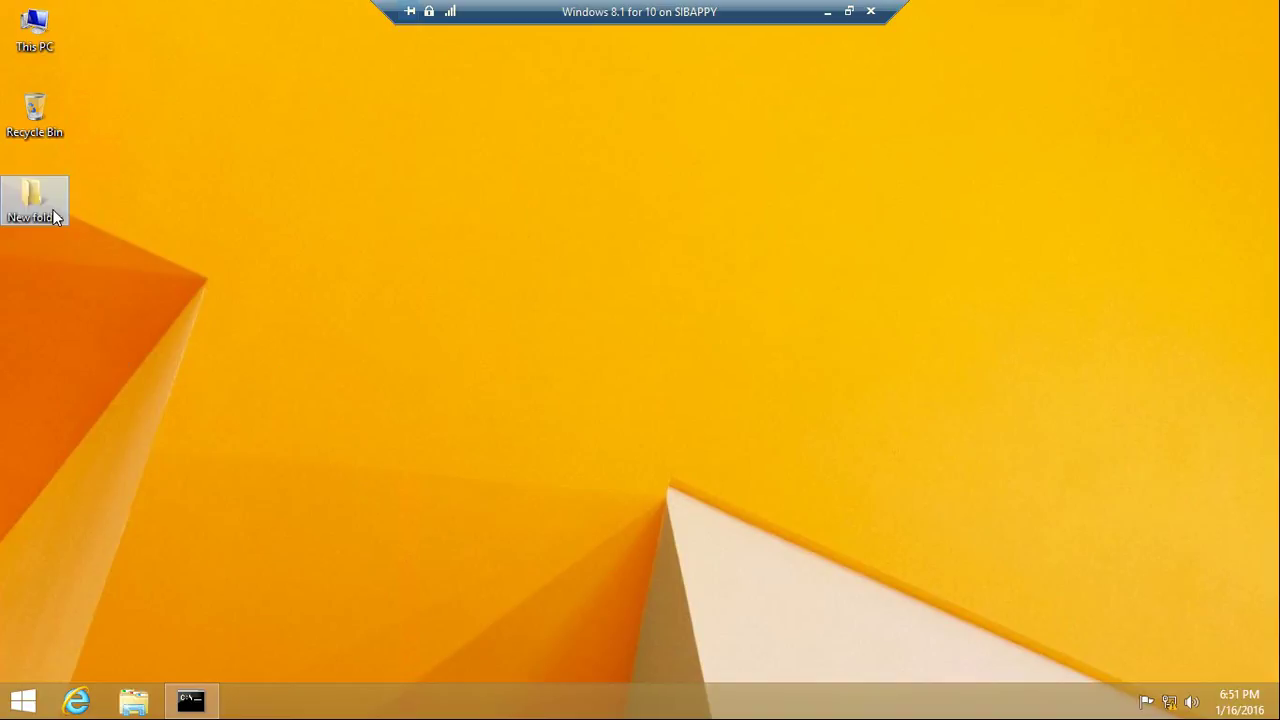
Inside New folder, create a New Rich Text Document with its default name, then close the window
double_click(38, 200)
right_click(422, 356)
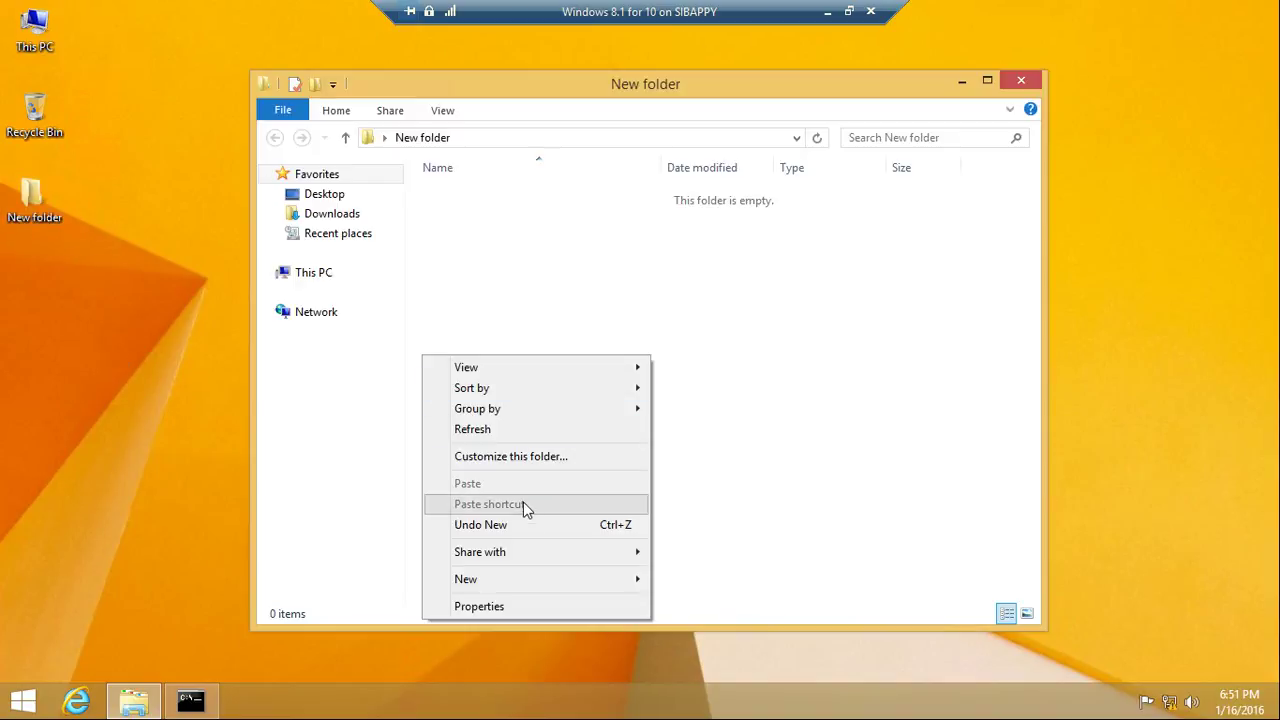
mouse_move(584, 582)
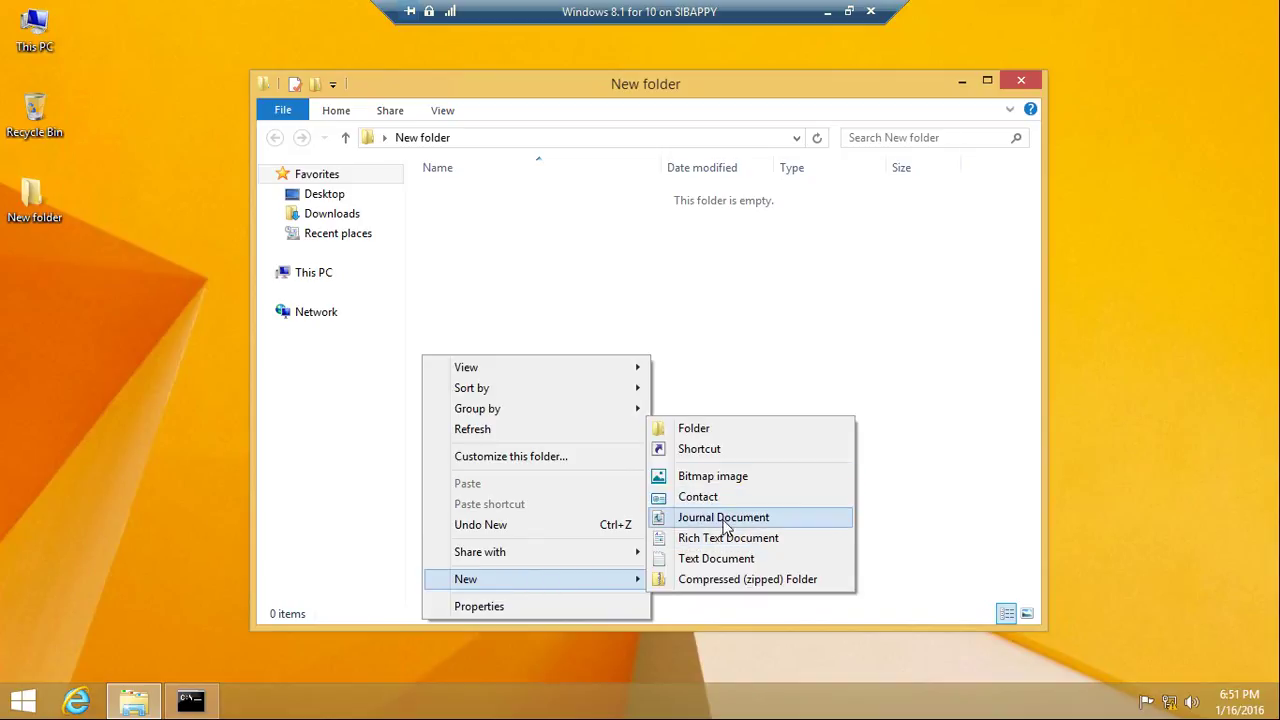
left_click(727, 536)
left_click(701, 461)
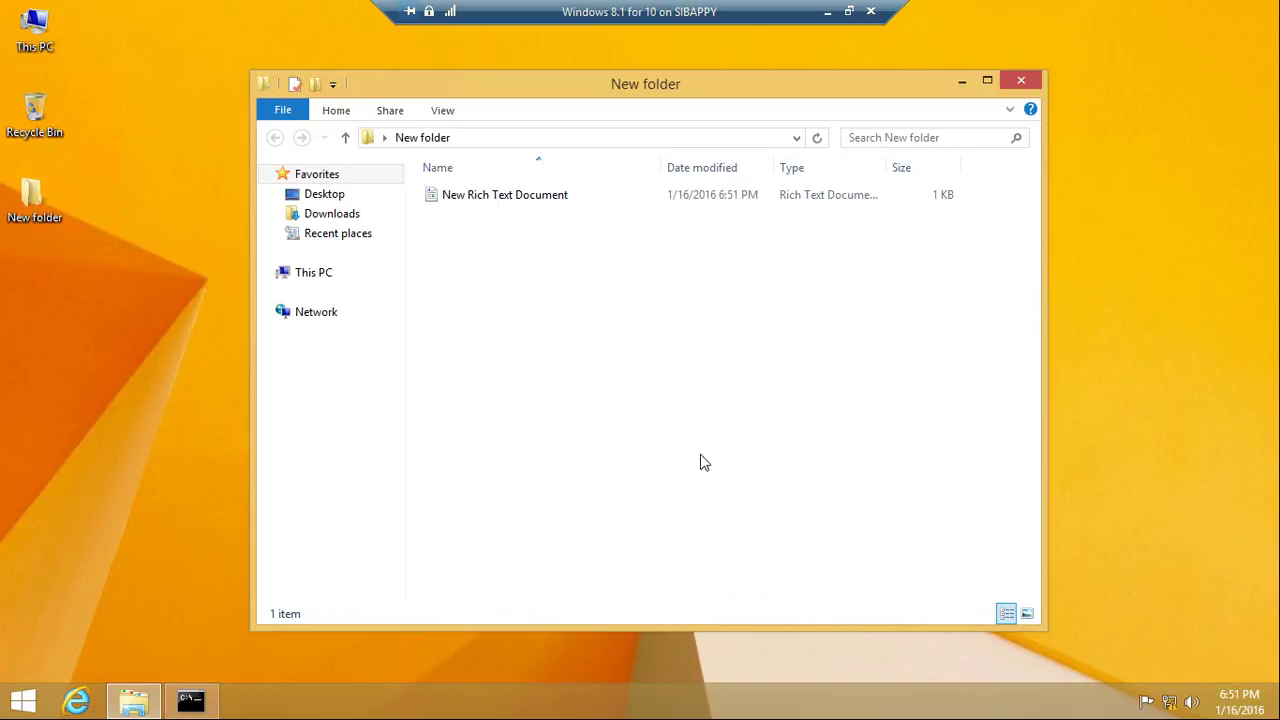
left_click(1020, 84)
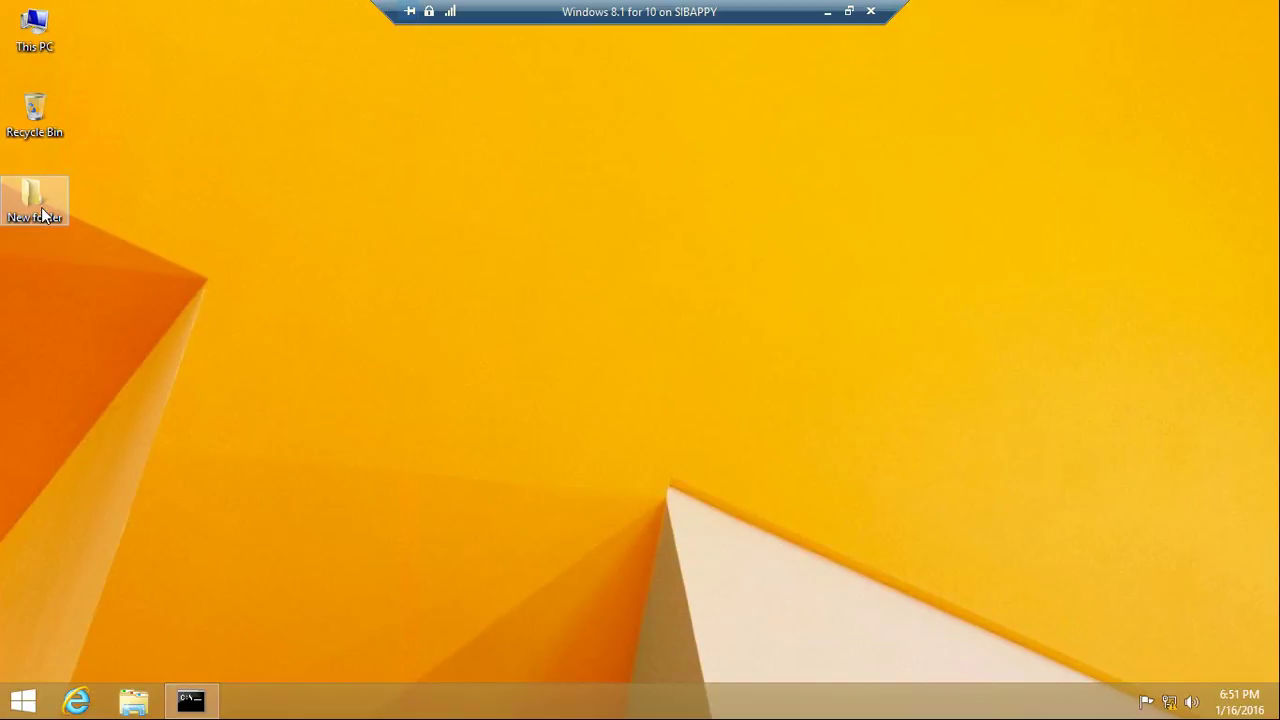
Enable Advanced Sharing on the guest's New folder as \\TESTMACHINE2\New folder, then minimise the VM
right_click(41, 207)
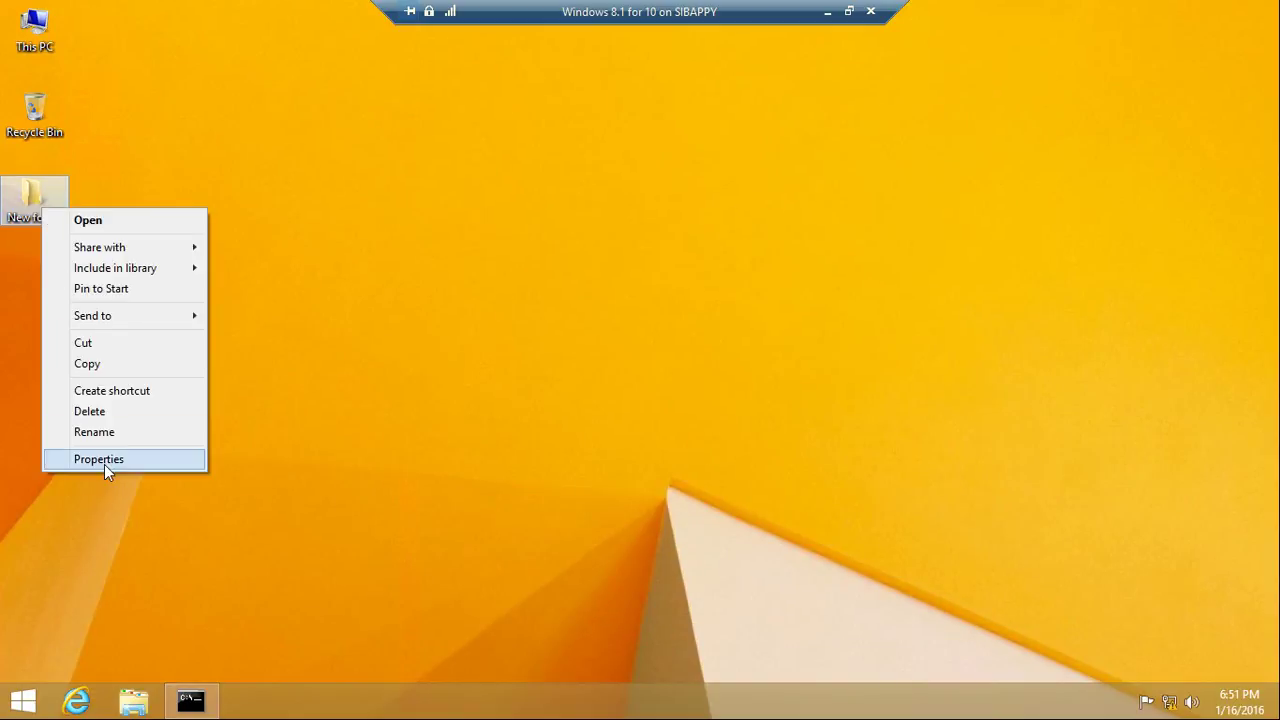
left_click(104, 462)
left_click(126, 257)
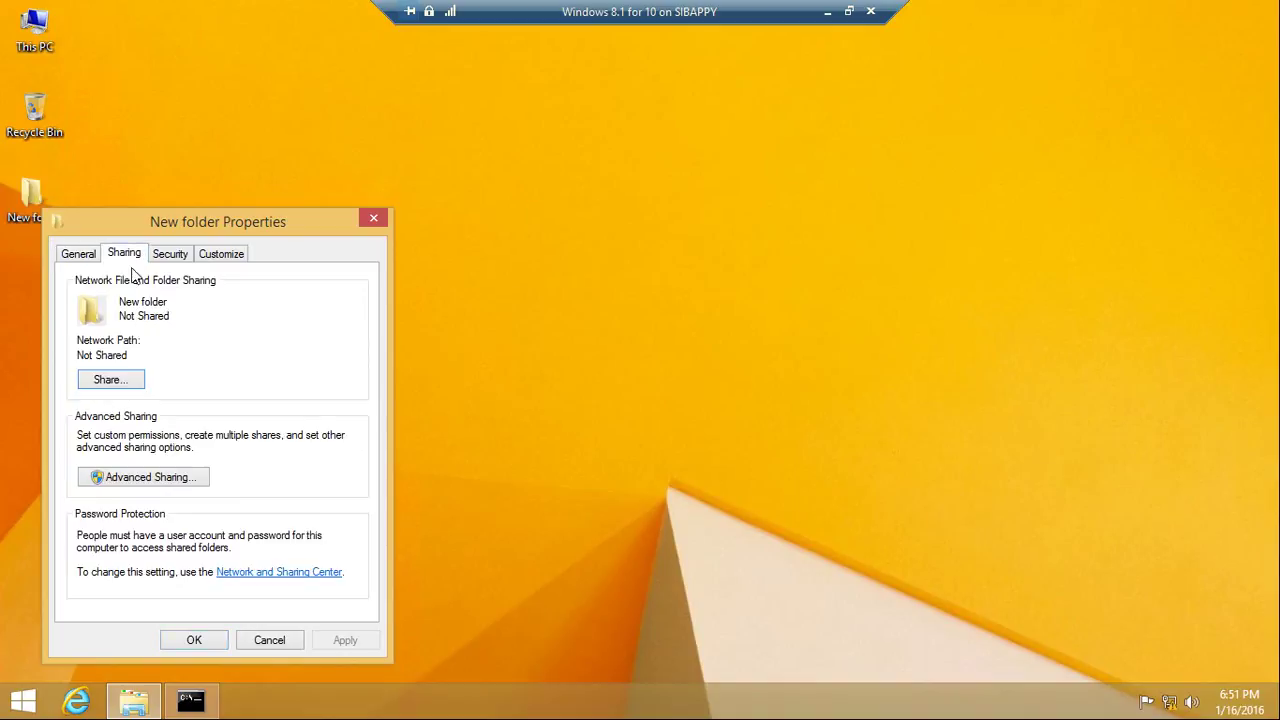
left_click(142, 479)
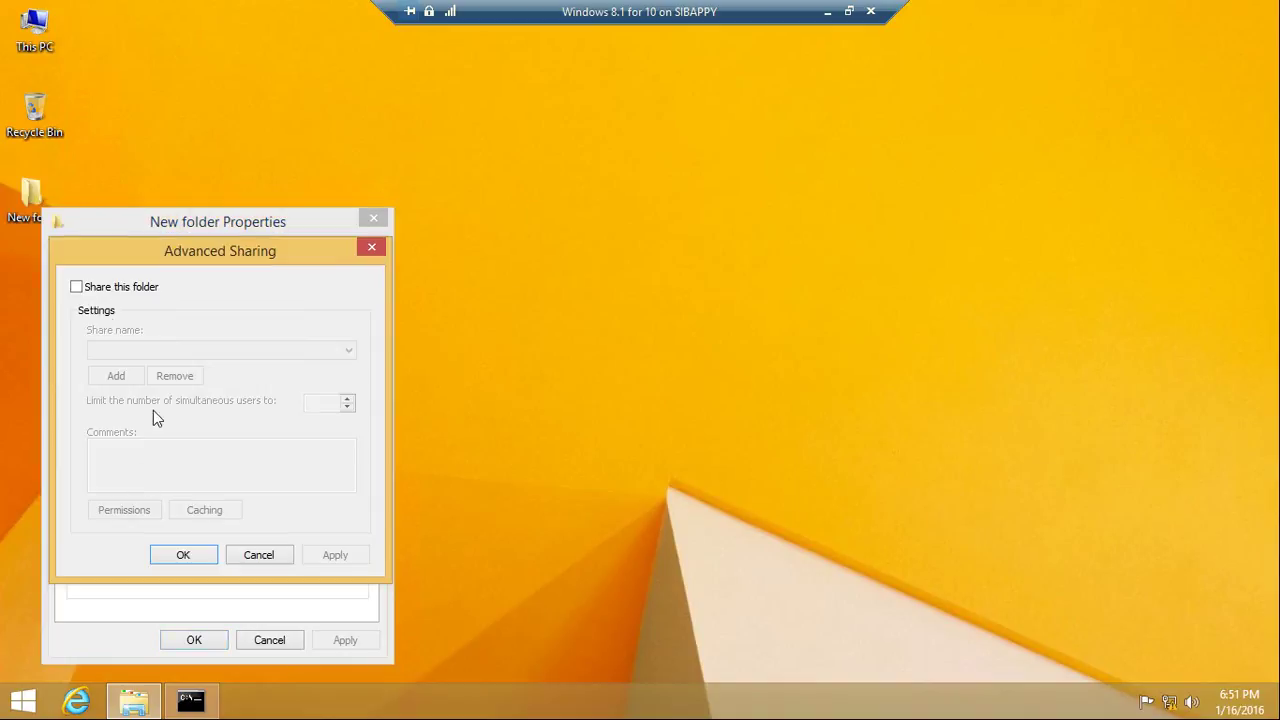
left_click(77, 287)
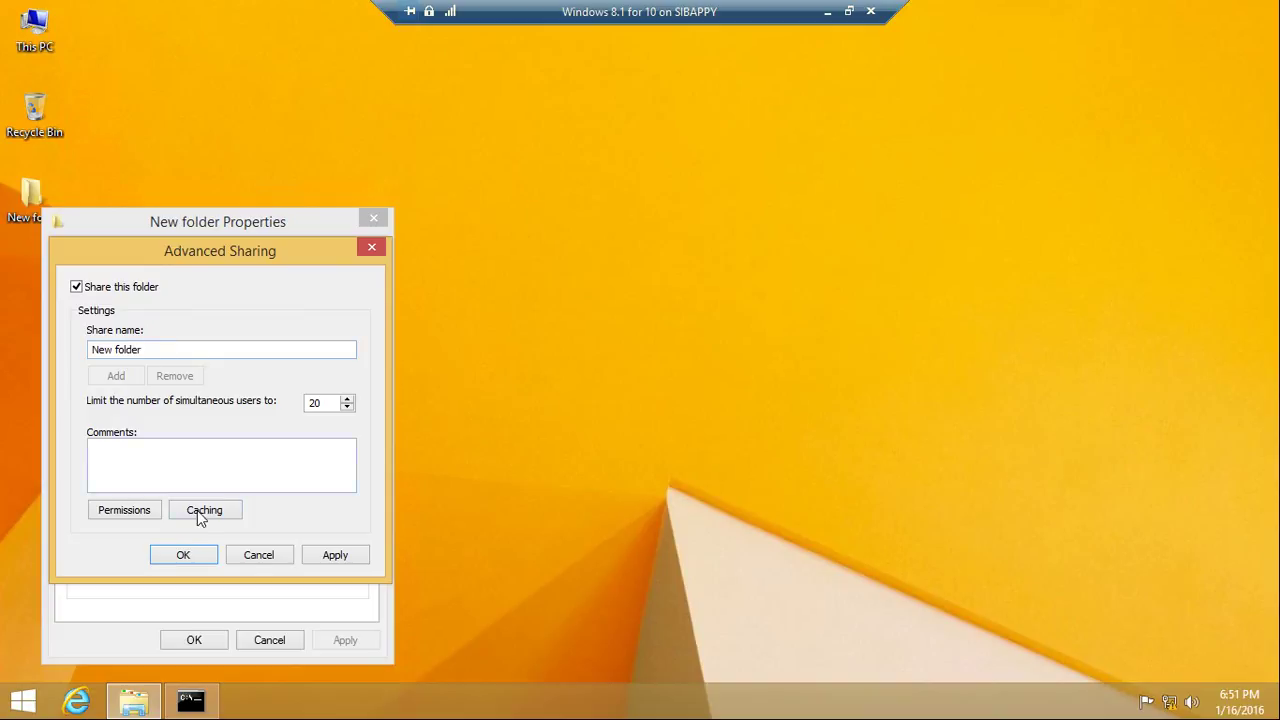
left_click(344, 555)
left_click(190, 558)
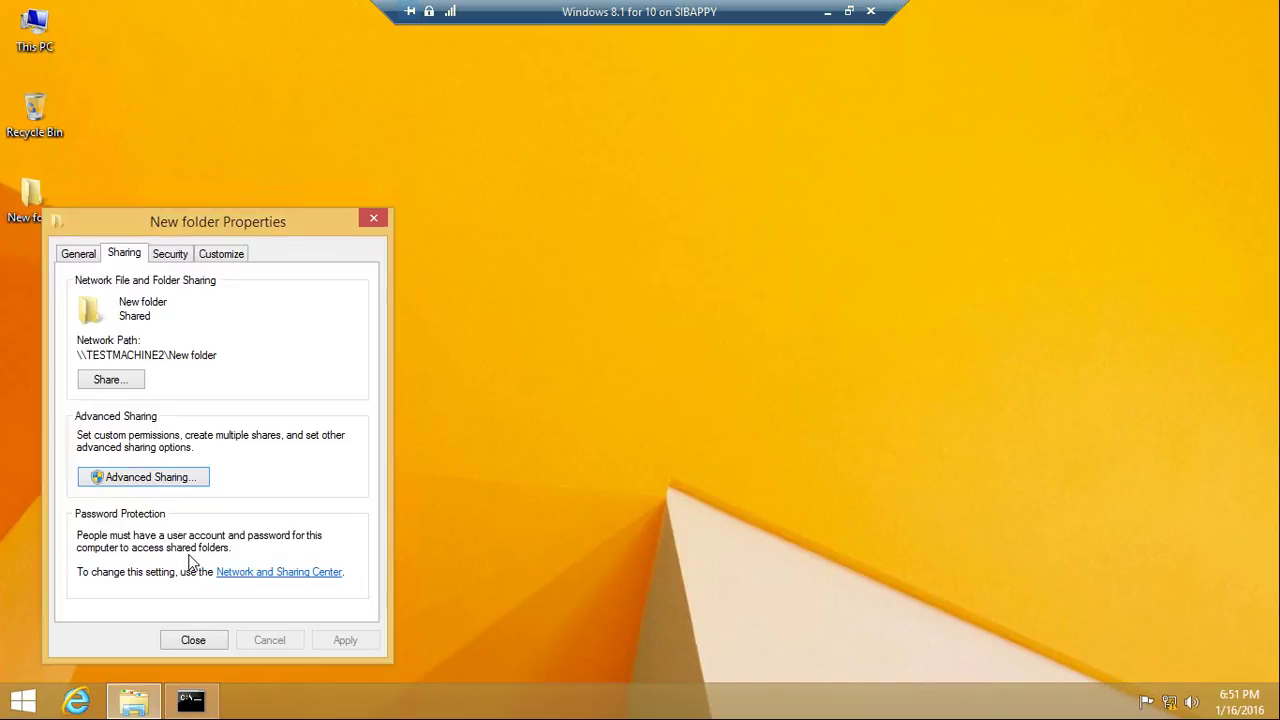
left_click(207, 640)
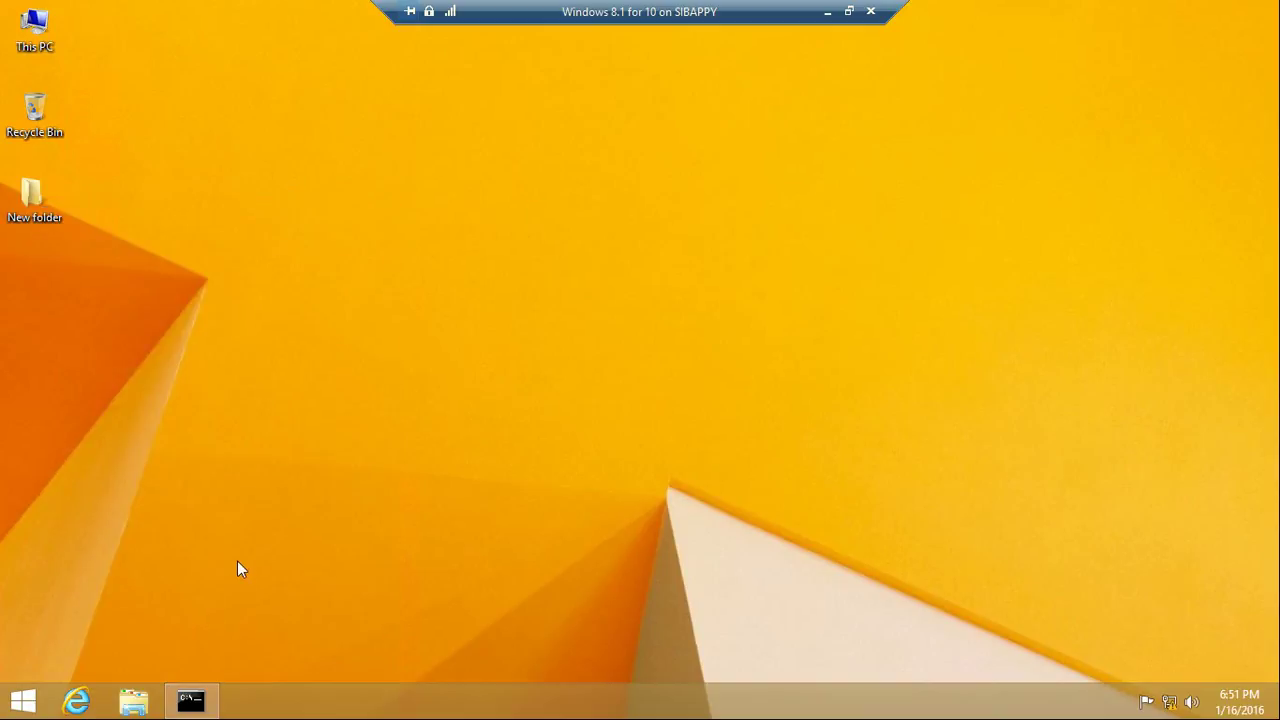
left_click(827, 13)
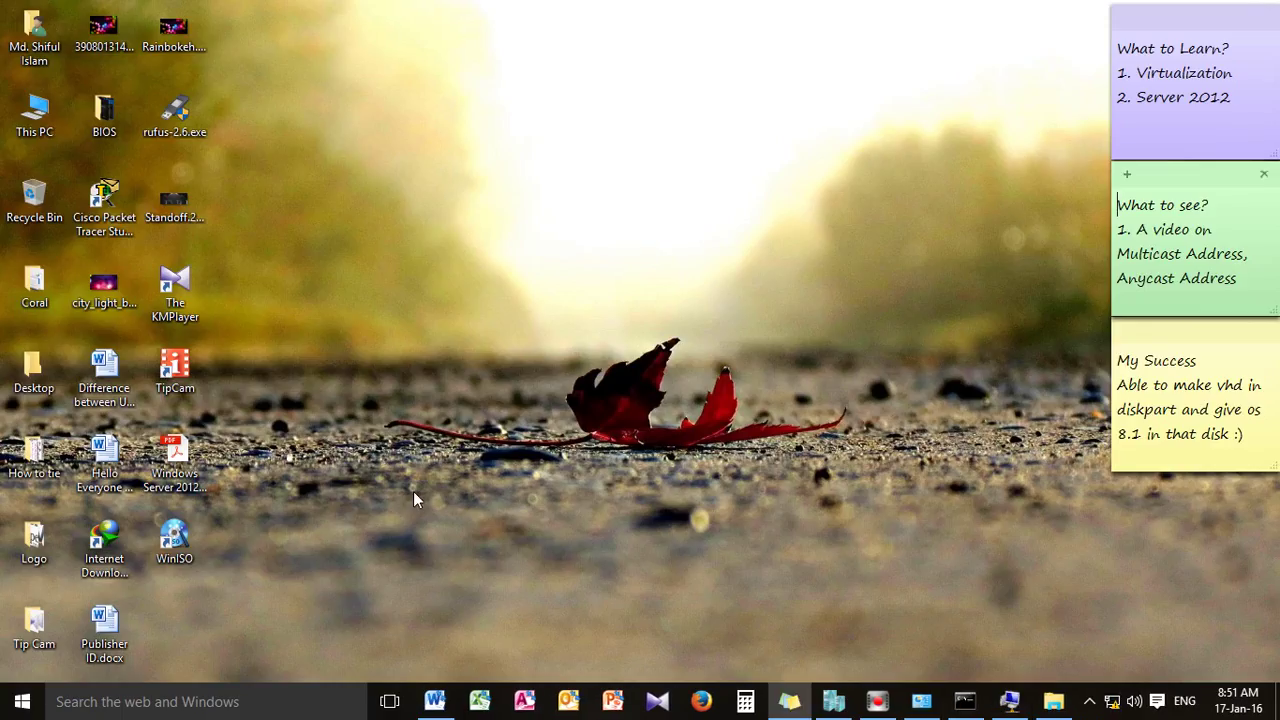
From the host, run \\10.10.10.13 and open its shared New folder
left_click(1053, 708)
left_click(895, 38)
left_click(606, 311)
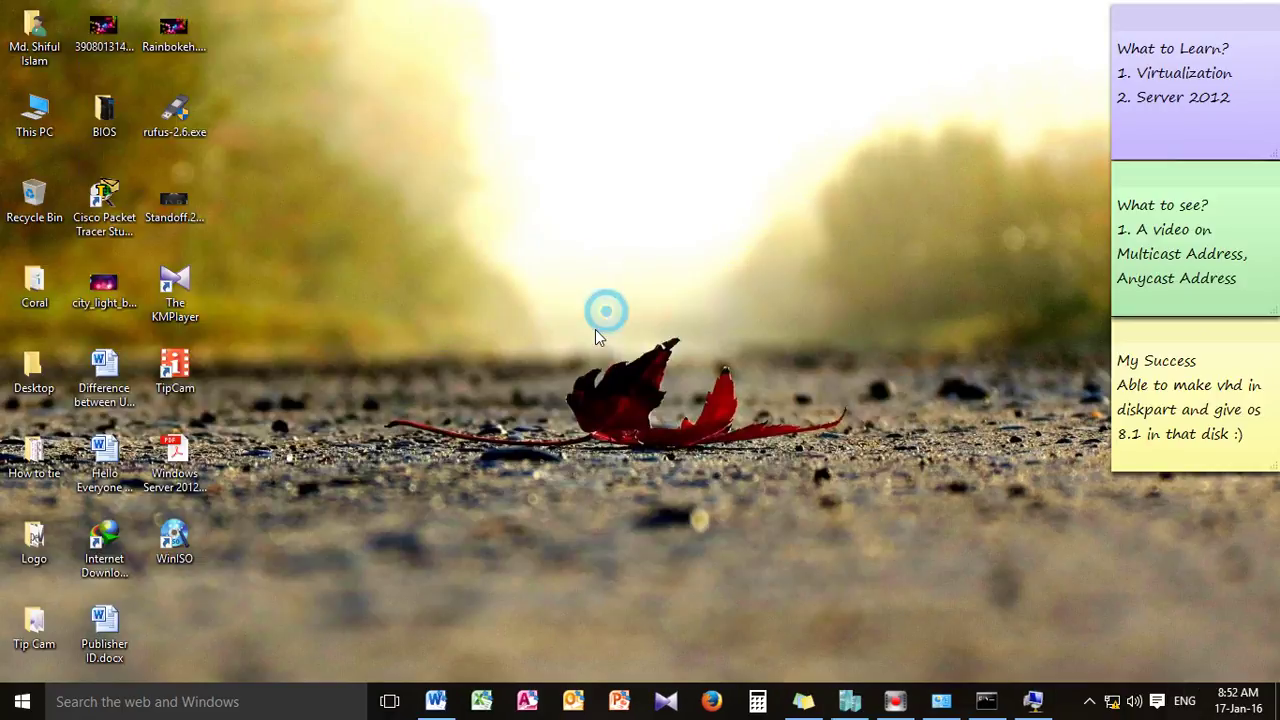
key("super+r")
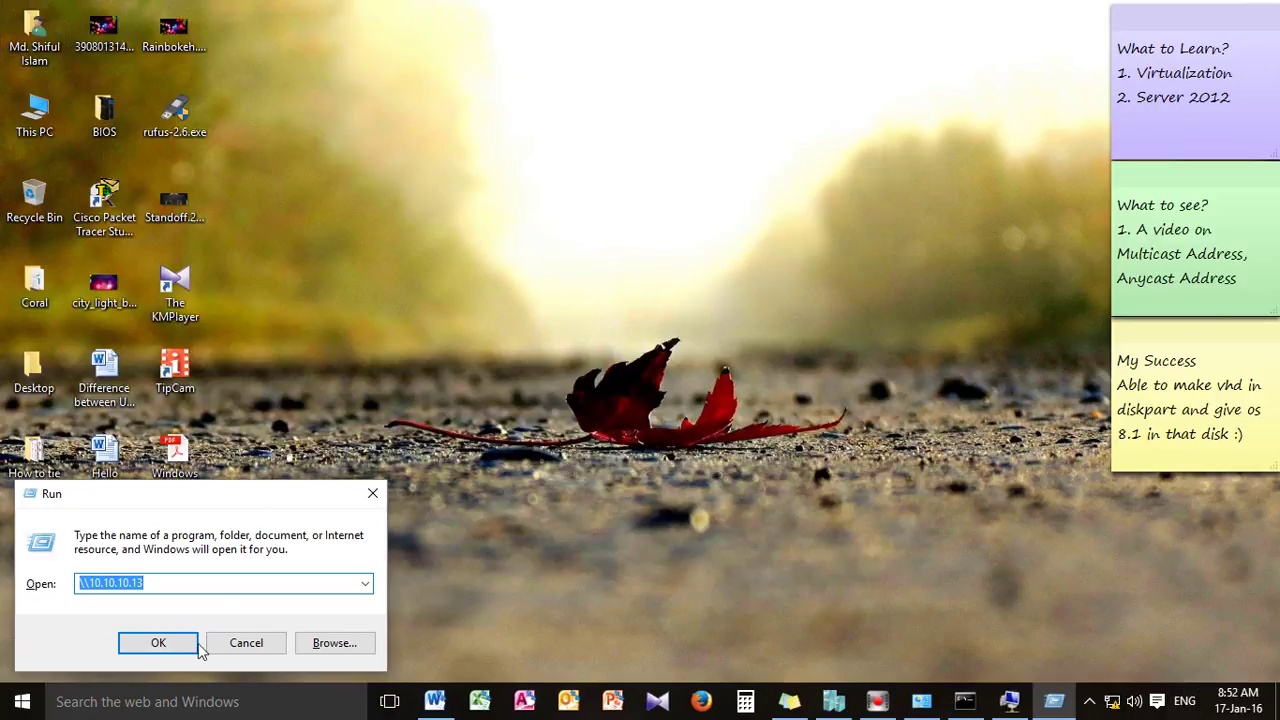
left_click(172, 648)
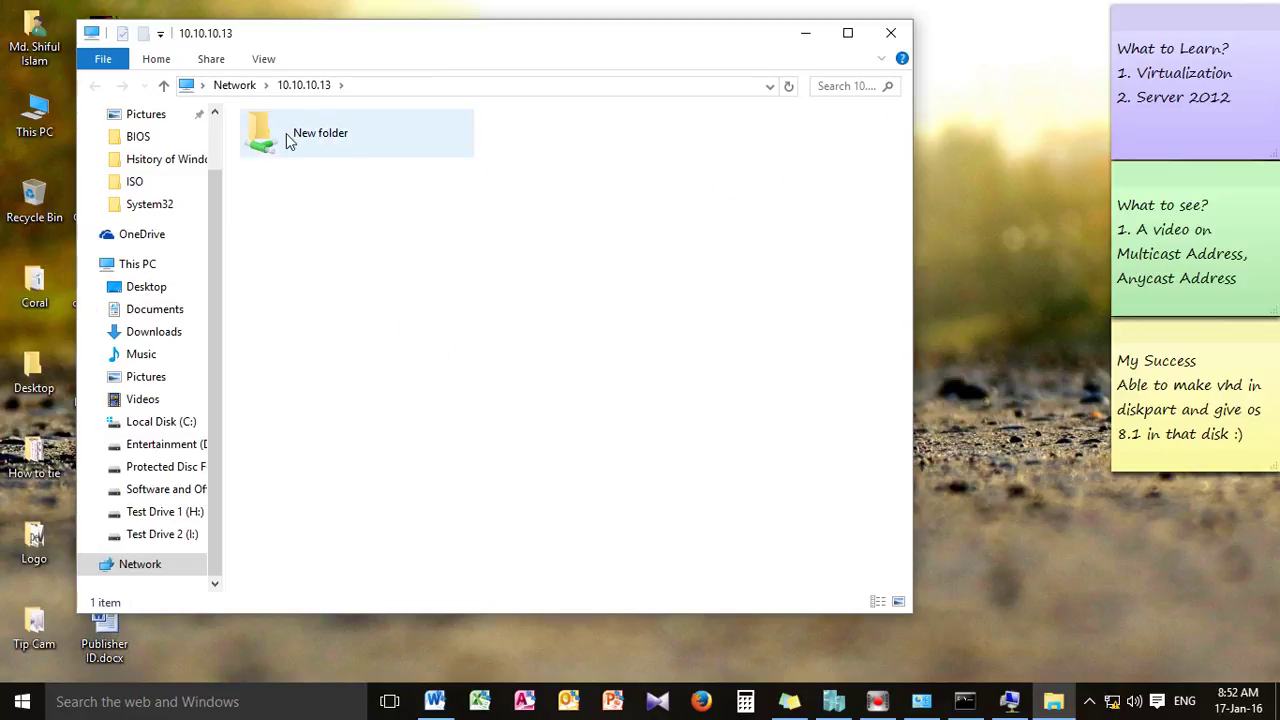
double_click(288, 140)
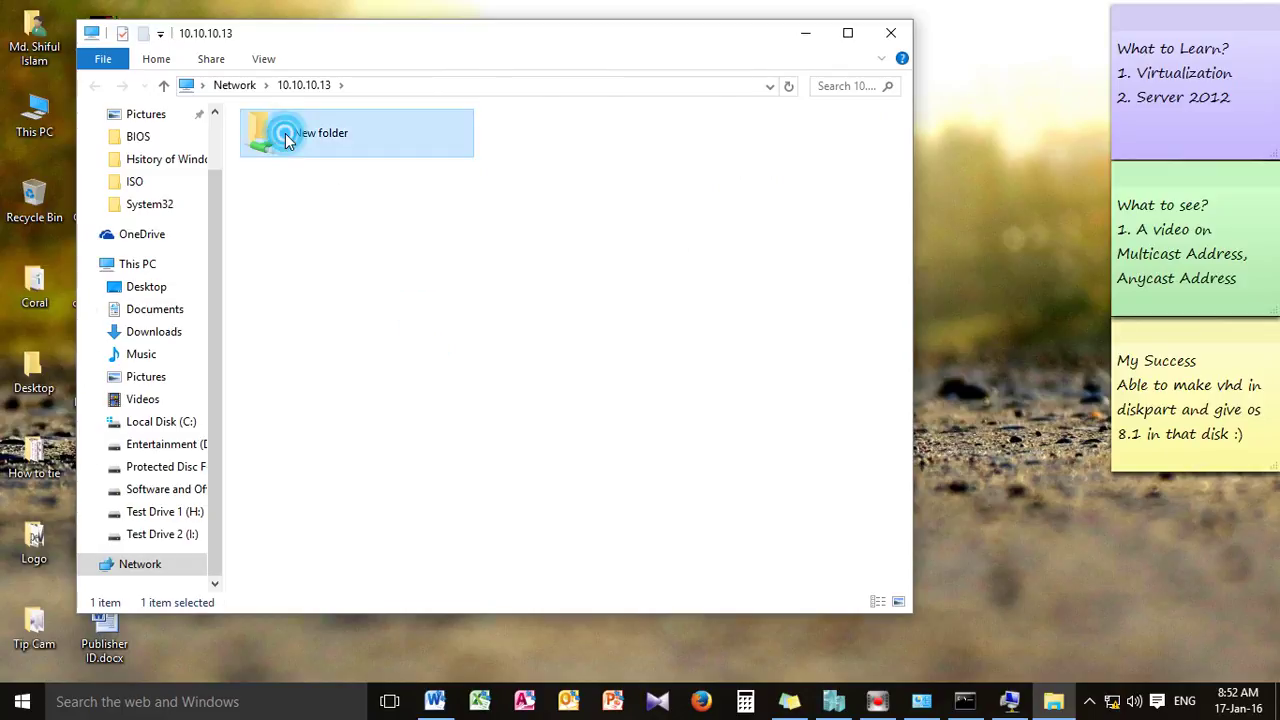
Drag New Rich Text Document.rtf onto the host desktop, accepting the security warning
left_click(338, 257)
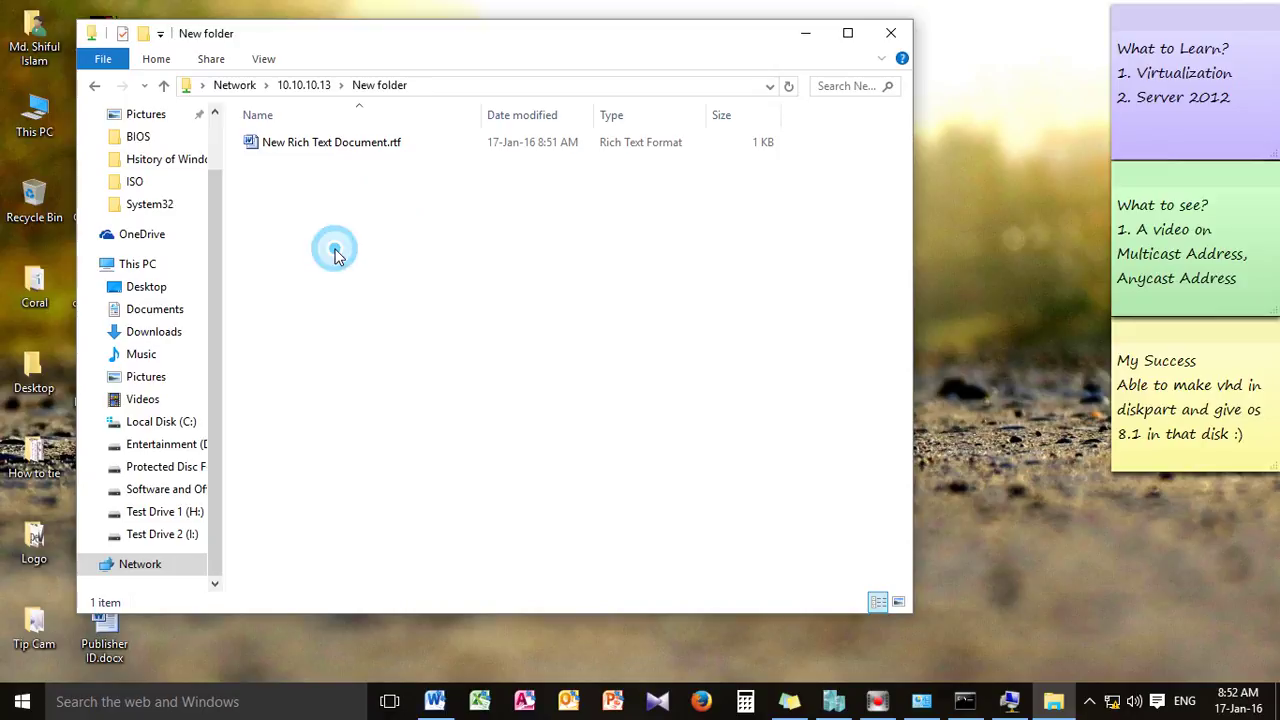
left_click_drag(289, 140, 1082, 560)
left_click(680, 360)
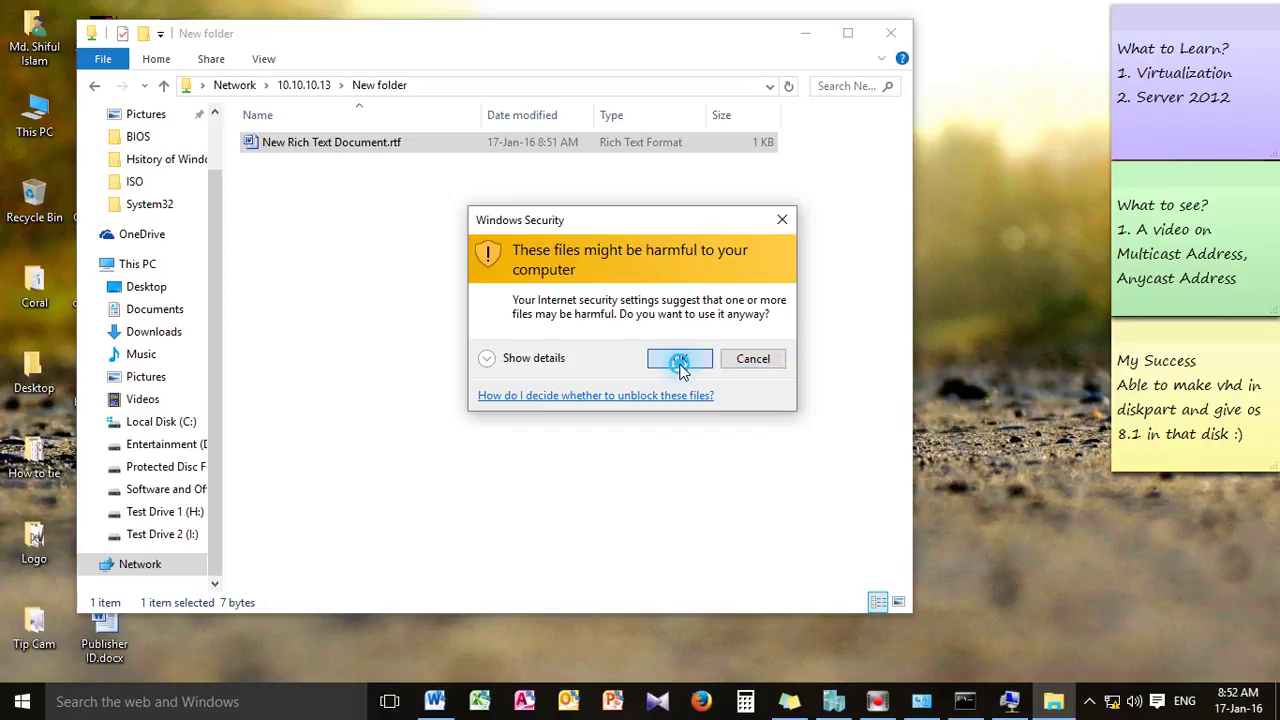
left_click(806, 34)
left_click_drag(1015, 395, 195, 621)
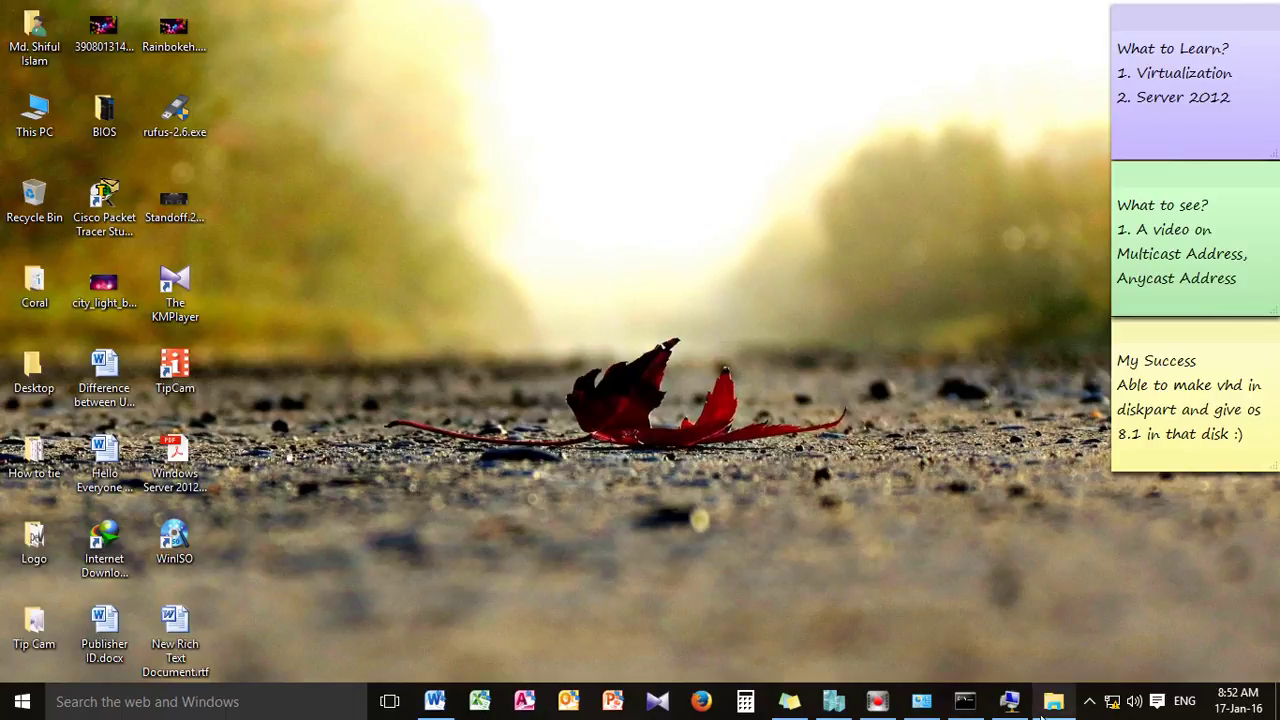
Bring the Word tutorial back up and highlight the pinging and LAN connection paragraphs
left_click(432, 702)
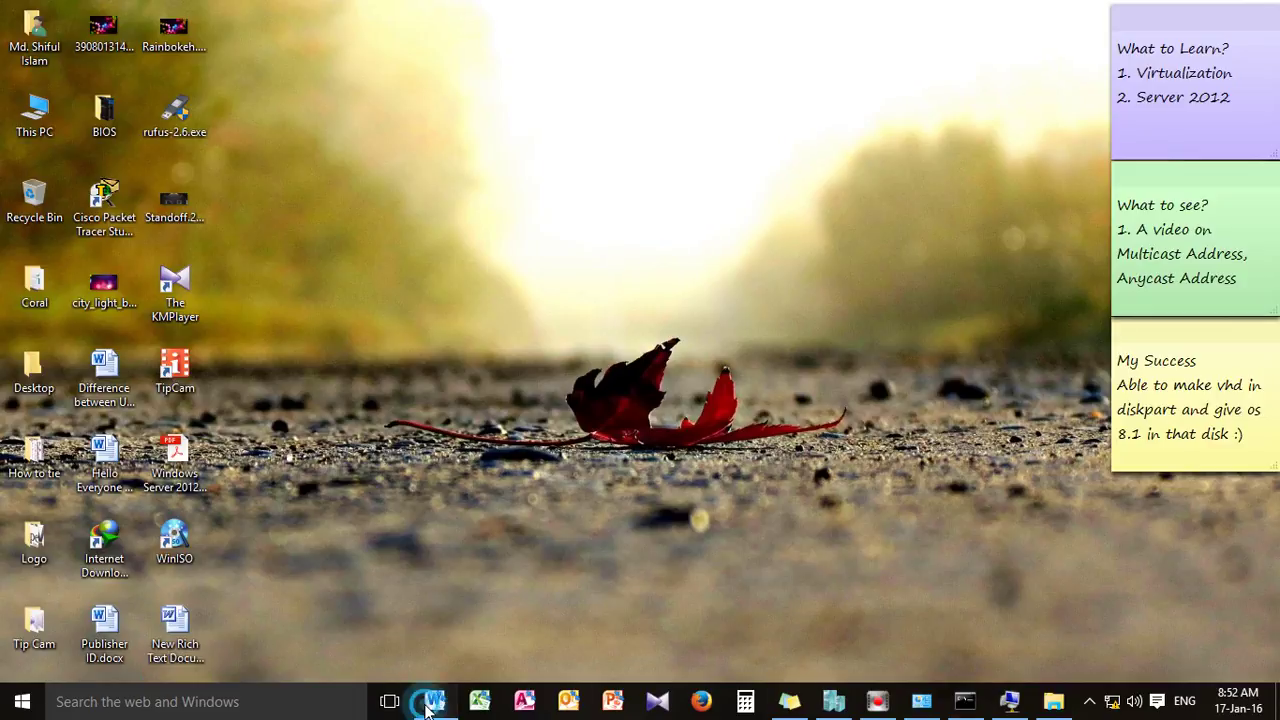
left_click_drag(368, 352, 438, 350)
left_click_drag(372, 417, 932, 435)
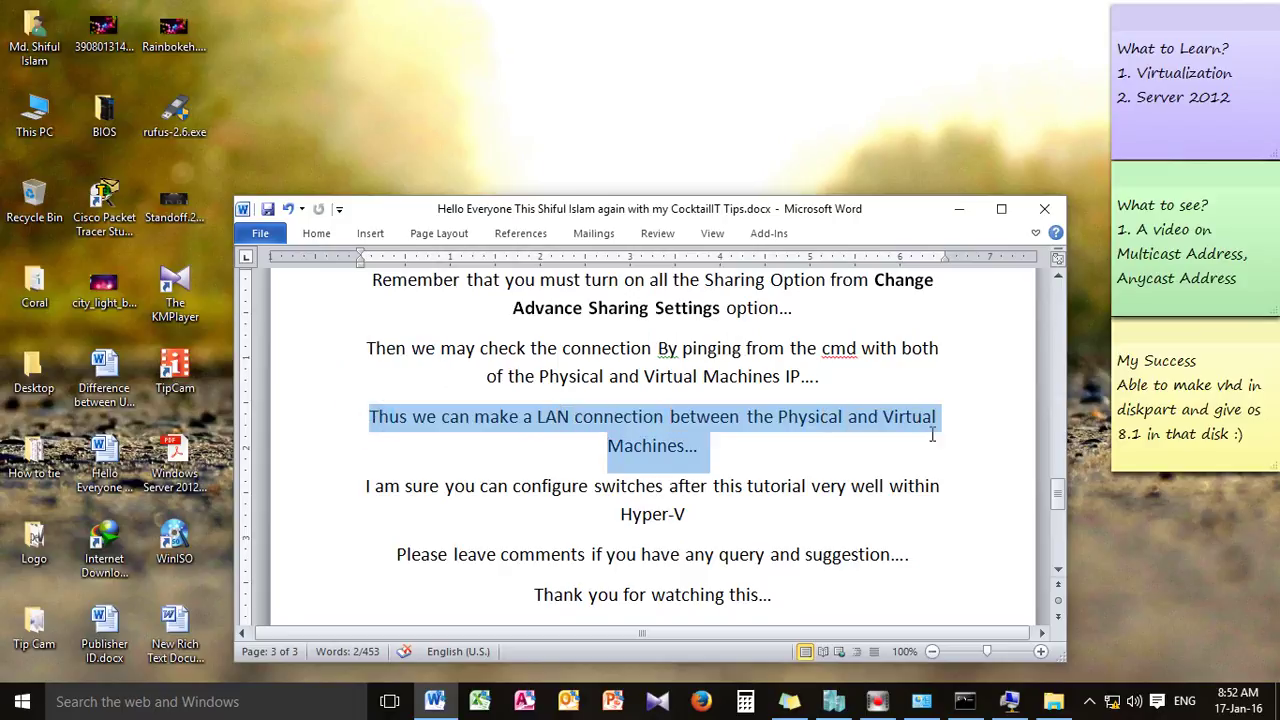
left_click(831, 533)
Scroll down and highlight the paragraph about Hyper-V switches
scroll(828, 532, "down", 1)
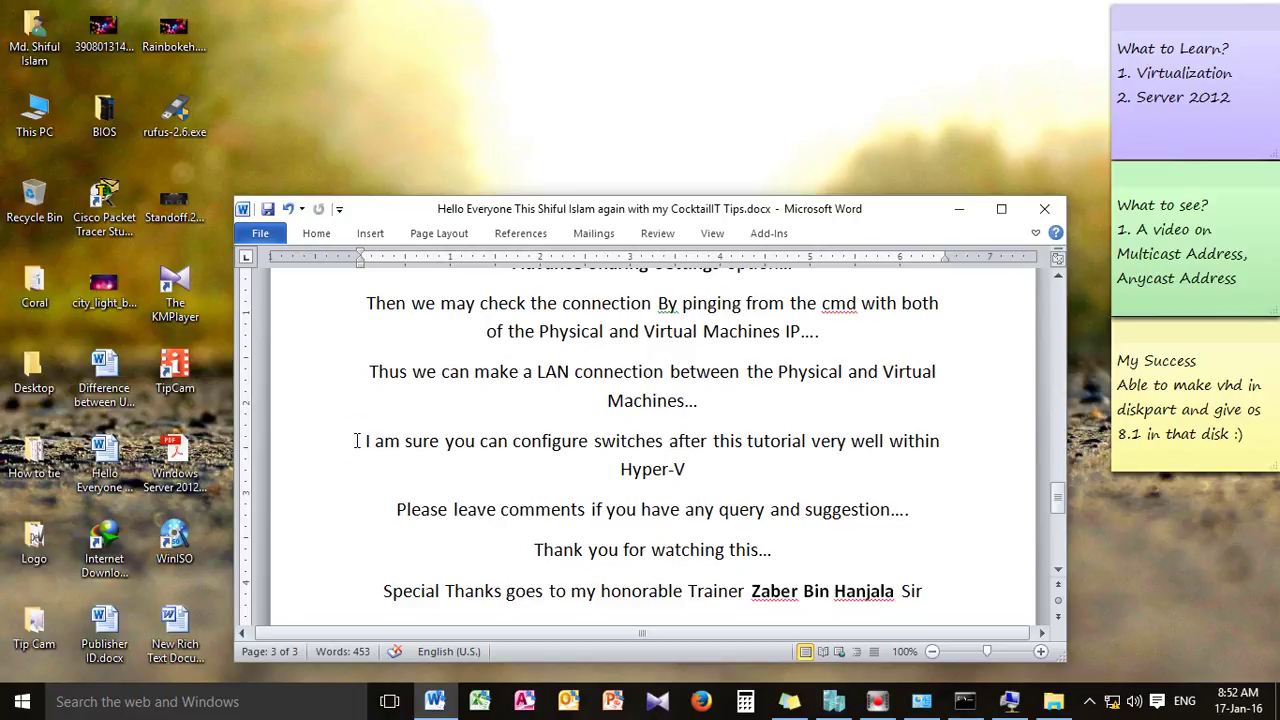
left_click_drag(357, 441, 794, 461)
left_click_drag(935, 461, 934, 466)
scroll(733, 478, "down", 1)
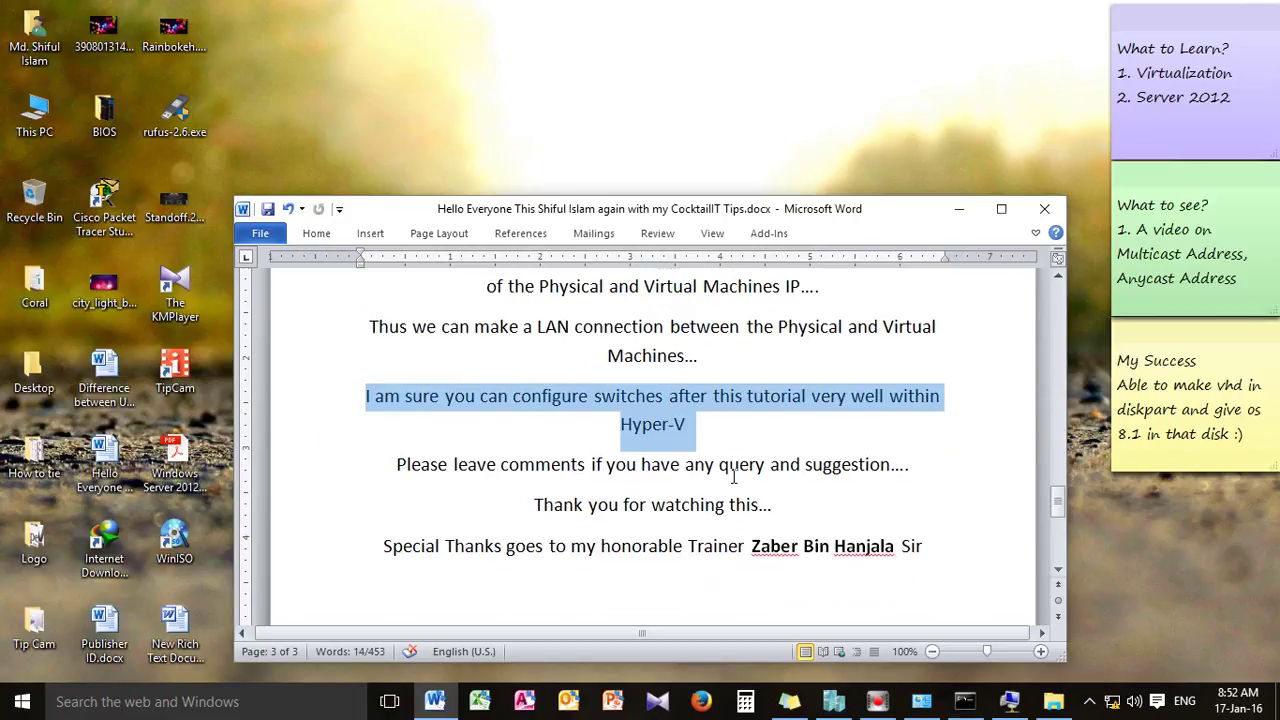
Highlight the closing leave-comments sentence and the 'Thank you for watching' line
left_click_drag(398, 464, 889, 470)
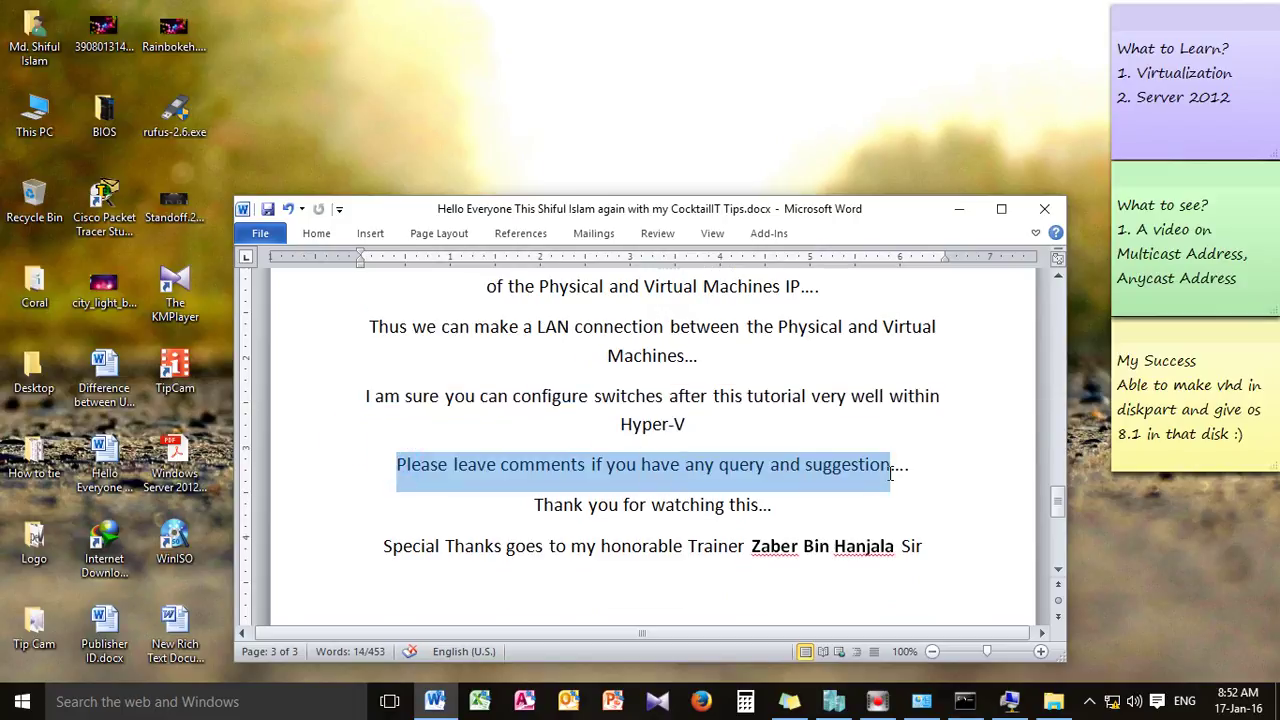
left_click_drag(802, 504, 419, 470)
left_click(848, 503)
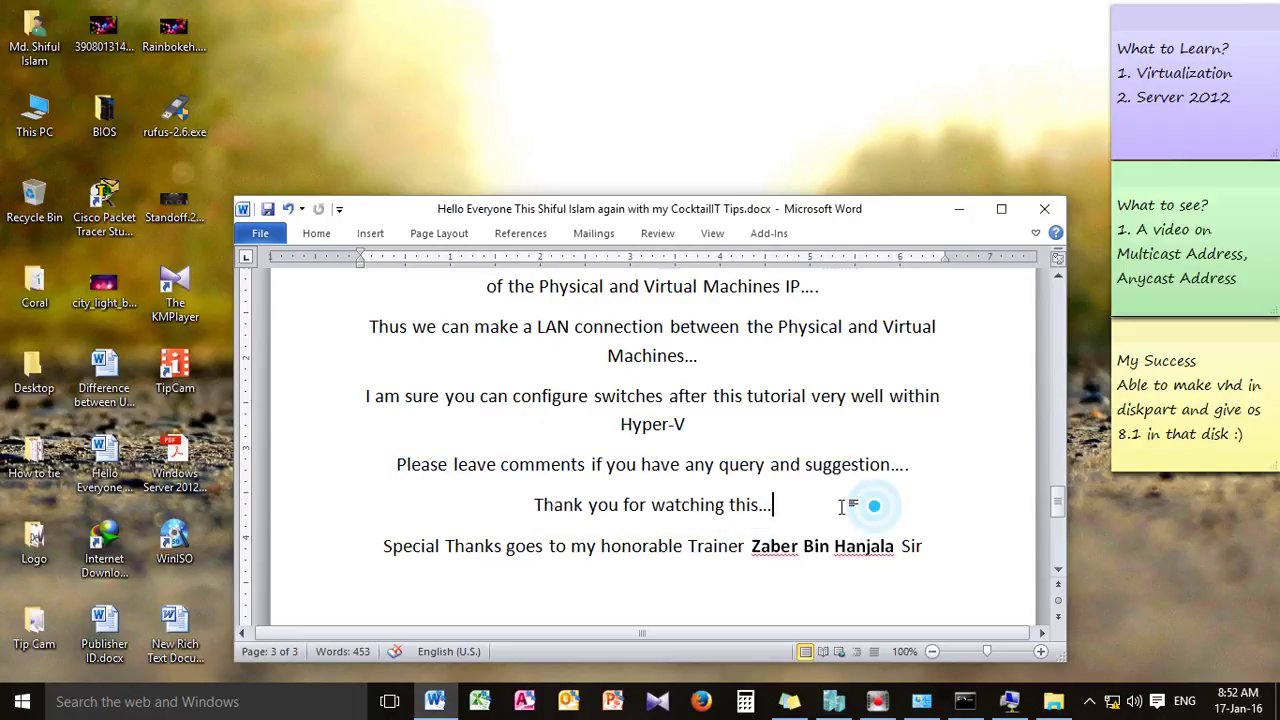
left_click_drag(398, 464, 889, 480)
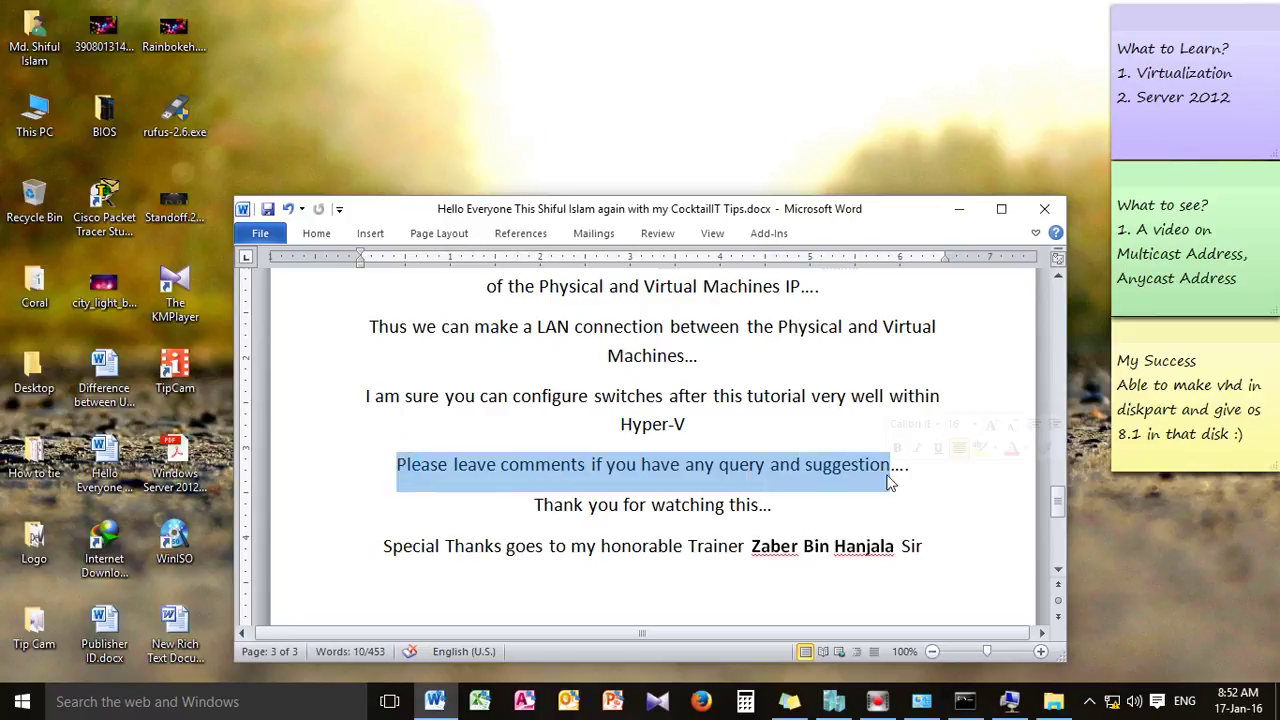
left_click(903, 491)
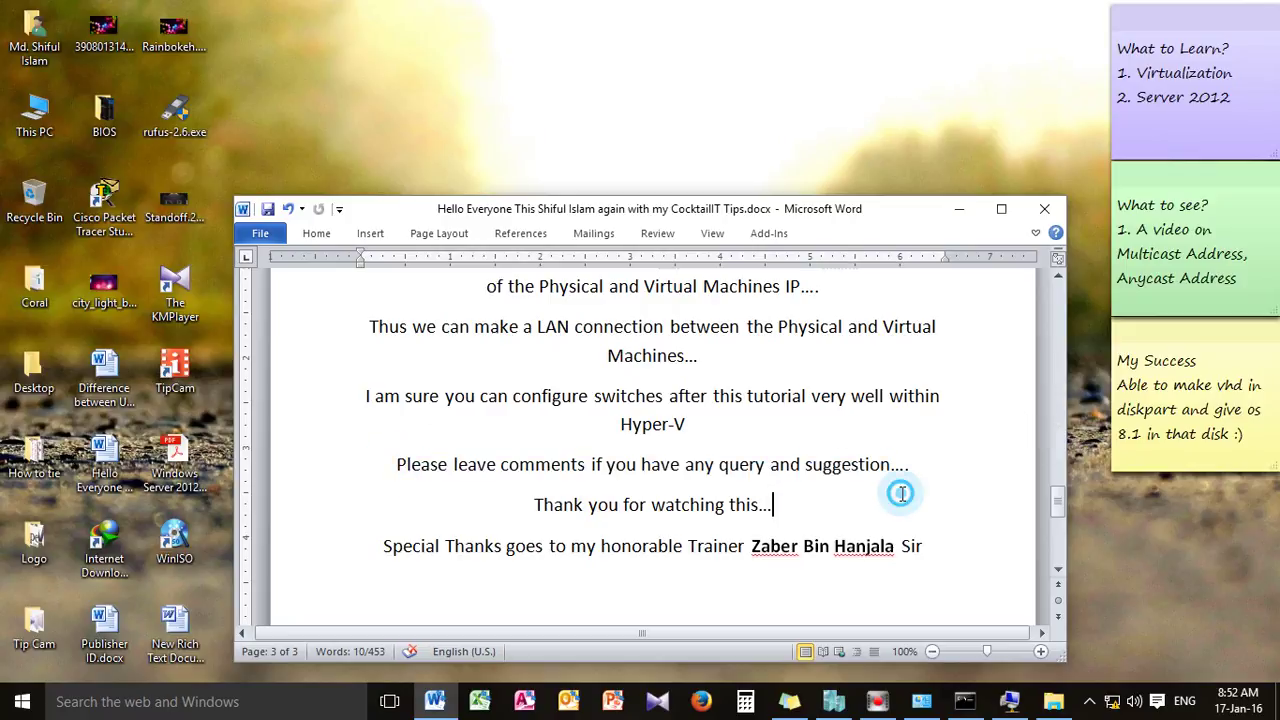